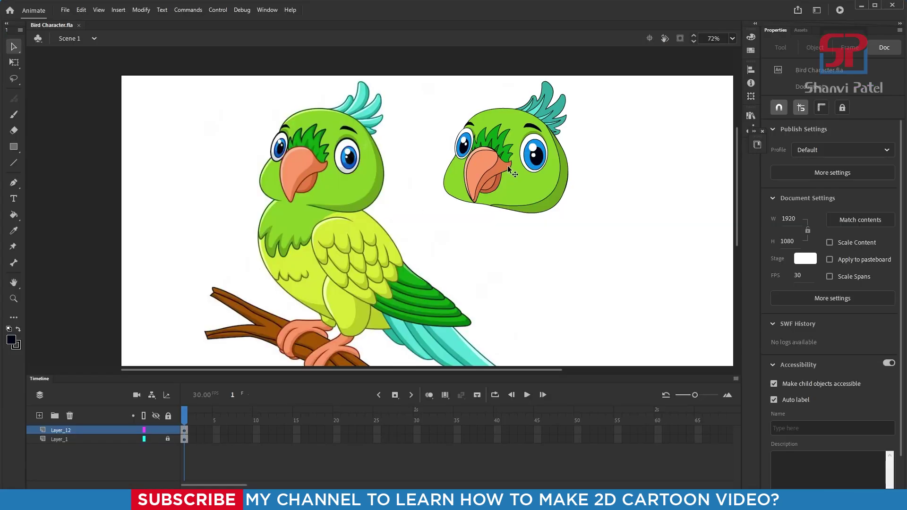
# Step: Open the parrot head symbol beside the reference bird for editing
pyautogui.doubleClick(508, 157)
pyautogui.moveTo(380, 155); pyautogui.dragTo(369, 197)
pyautogui.moveTo(144, 99); pyautogui.dragTo(632, 363)
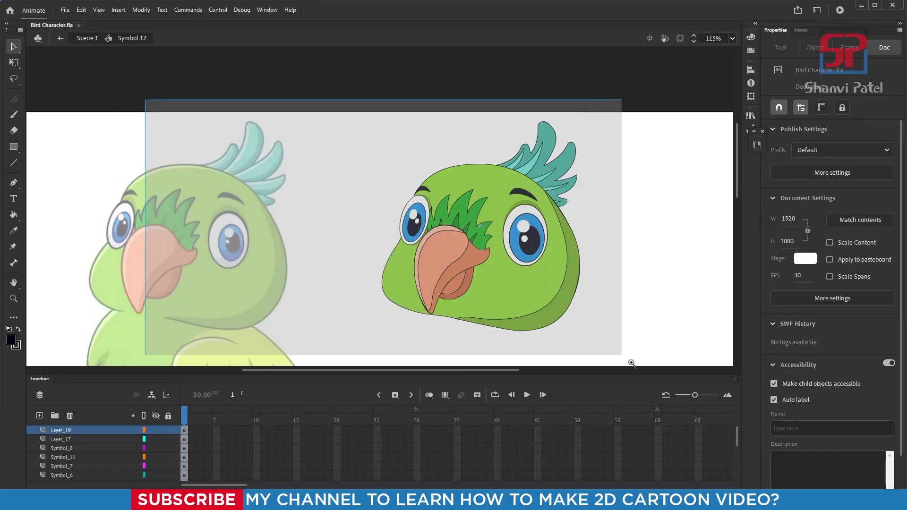
pyautogui.moveTo(543, 214); pyautogui.dragTo(553, 188)
pyautogui.moveTo(377, 216); pyautogui.dragTo(417, 252)
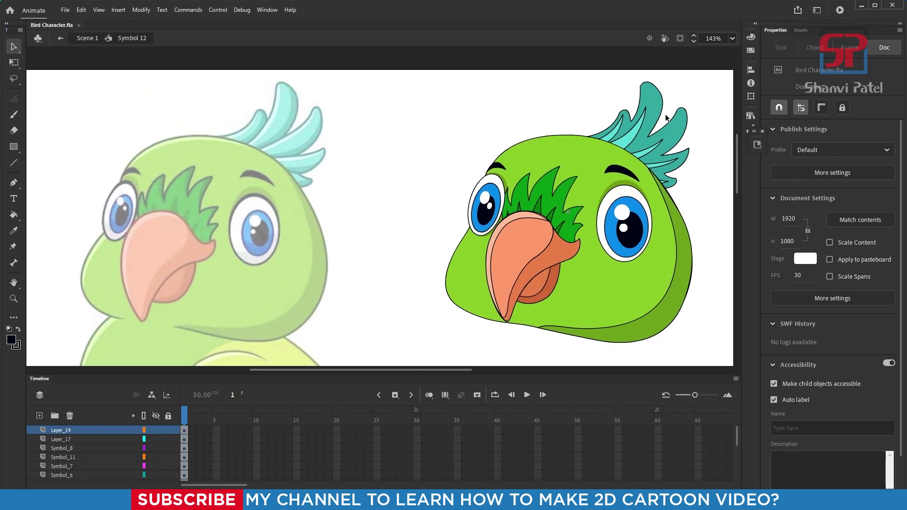
pyautogui.moveTo(364, 176); pyautogui.dragTo(414, 201)
pyautogui.moveTo(221, 94); pyautogui.dragTo(475, 293)
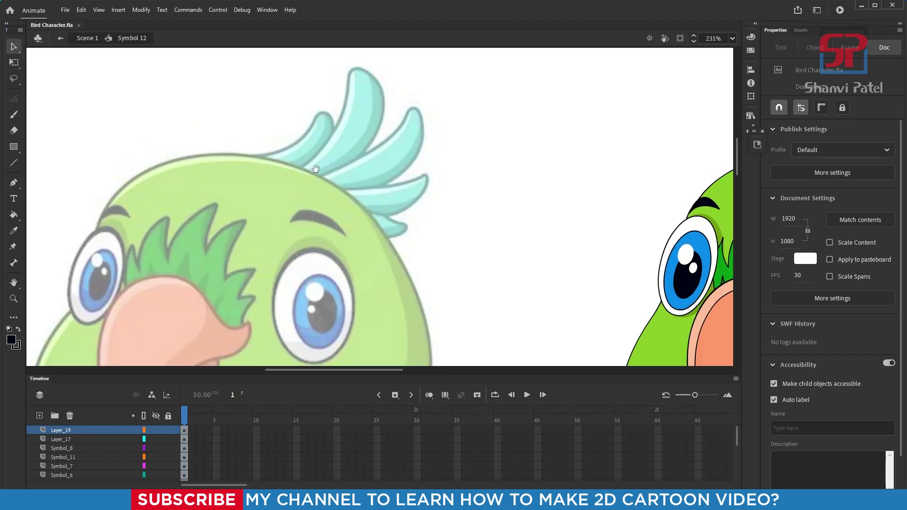
pyautogui.moveTo(321, 178); pyautogui.dragTo(326, 194)
# Step: Trace the tallest crest feather of the reference parrot as a closed outline with the Pen tool
pyautogui.press('p')
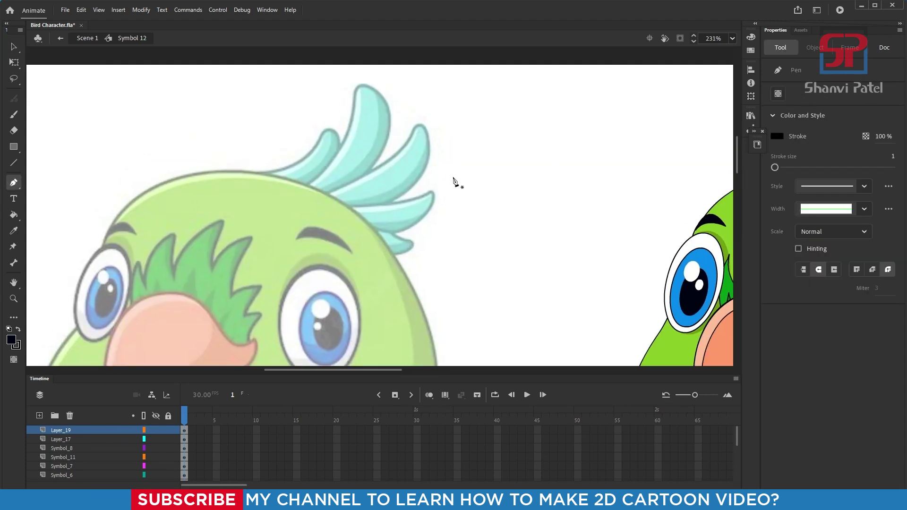
pyautogui.click(297, 193)
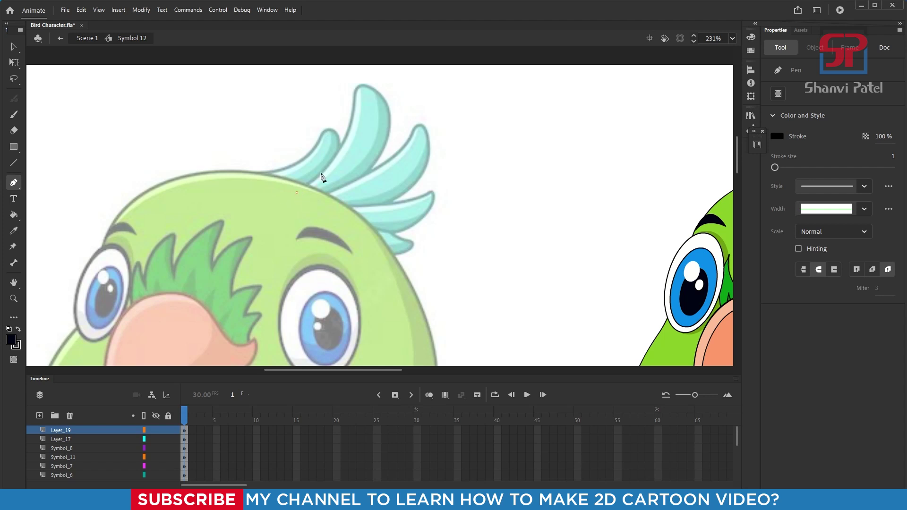
pyautogui.moveTo(355, 102); pyautogui.dragTo(367, 51)
pyautogui.click(354, 102)
pyautogui.moveTo(367, 85); pyautogui.dragTo(383, 84)
pyautogui.moveTo(385, 146); pyautogui.dragTo(370, 173)
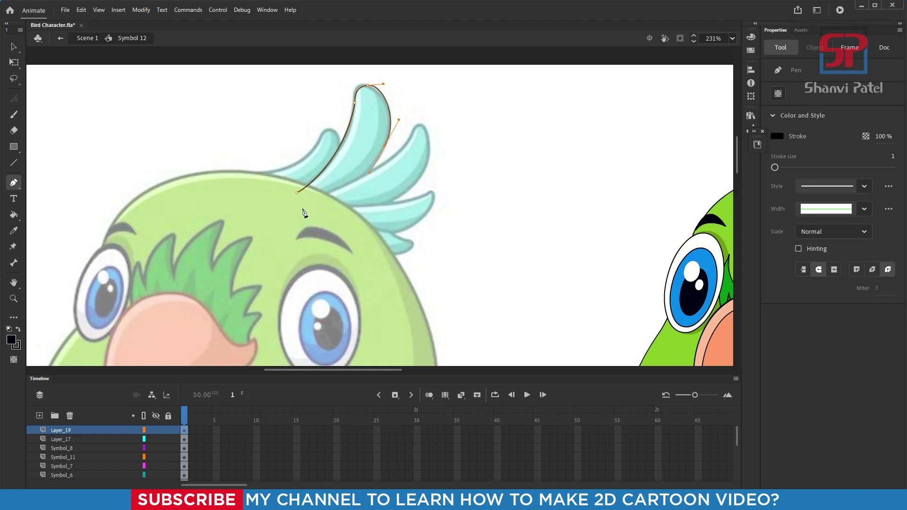
pyautogui.moveTo(301, 207); pyautogui.dragTo(248, 228)
pyautogui.click(297, 193)
# Step: Add a new layer and trace a closed, narrower highlight shape inside the feather outline with the Pen tool
pyautogui.moveTo(251, 91); pyautogui.dragTo(485, 310)
pyautogui.moveTo(362, 177); pyautogui.dragTo(376, 245)
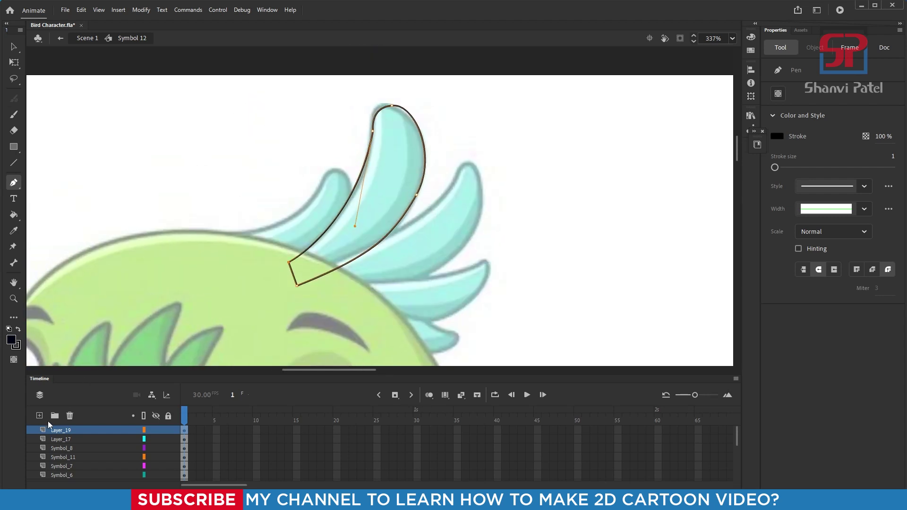
pyautogui.click(40, 416)
pyautogui.click(301, 264)
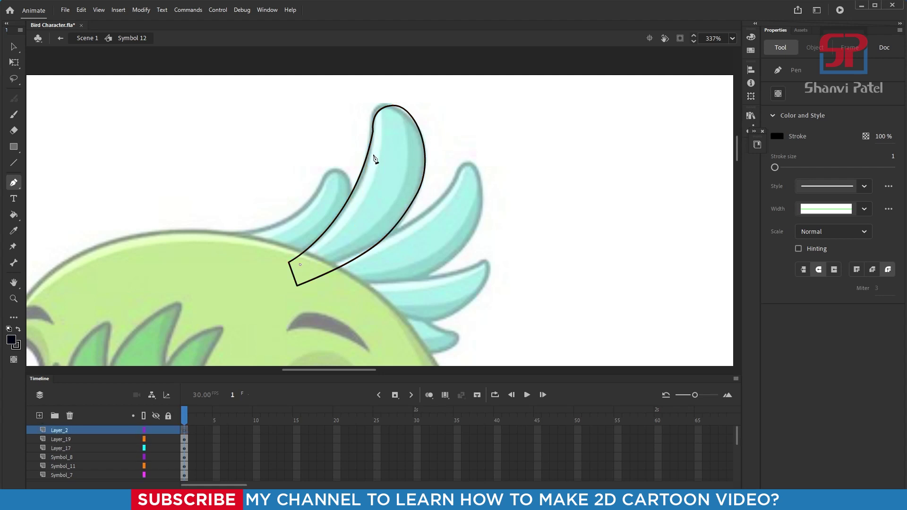
pyautogui.moveTo(382, 145); pyautogui.dragTo(395, 66)
pyautogui.click(382, 145)
pyautogui.moveTo(382, 116); pyautogui.dragTo(402, 126)
pyautogui.moveTo(394, 206); pyautogui.dragTo(370, 225)
pyautogui.moveTo(306, 274); pyautogui.dragTo(288, 279)
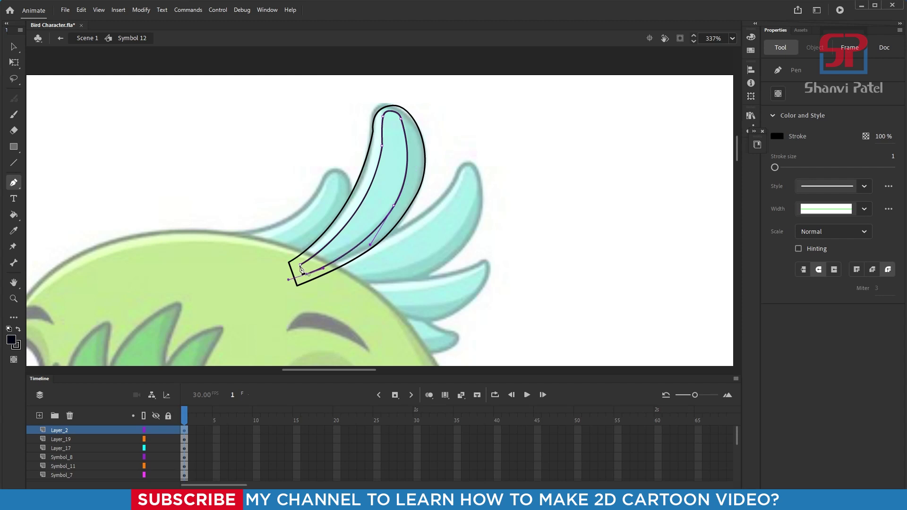
pyautogui.click(300, 264)
# Step: Sample the dark teal shading of the reference feather in Scene 1 and fill the traced feather outline with it
pyautogui.click(13, 63)
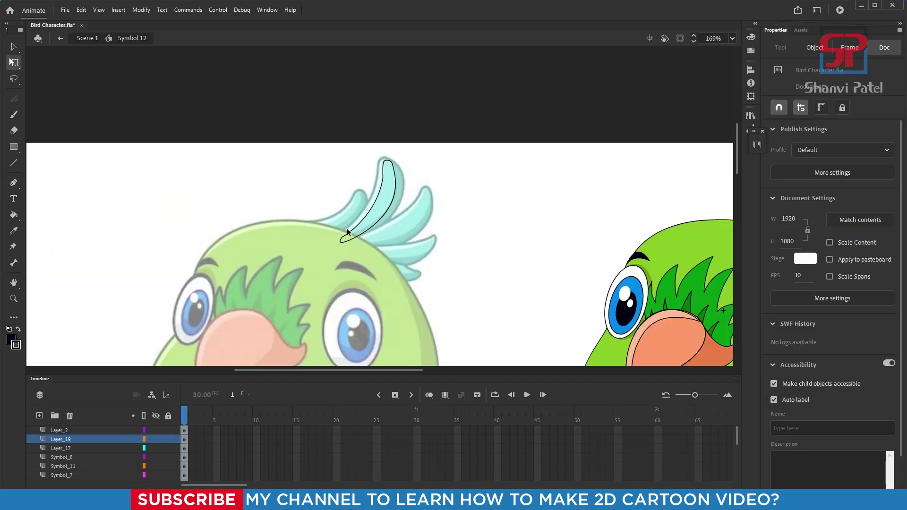
pyautogui.doubleClick(404, 189)
pyautogui.click(444, 191)
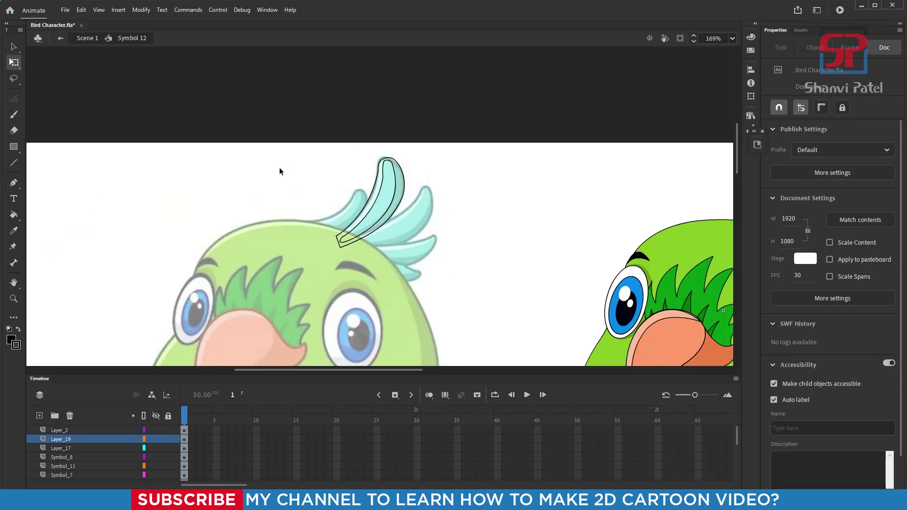
pyautogui.doubleClick(450, 173)
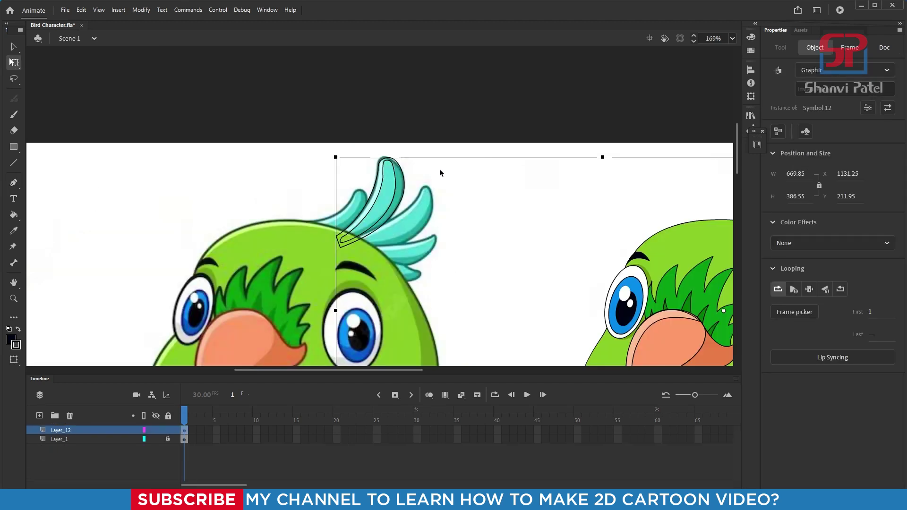
pyautogui.press('i')
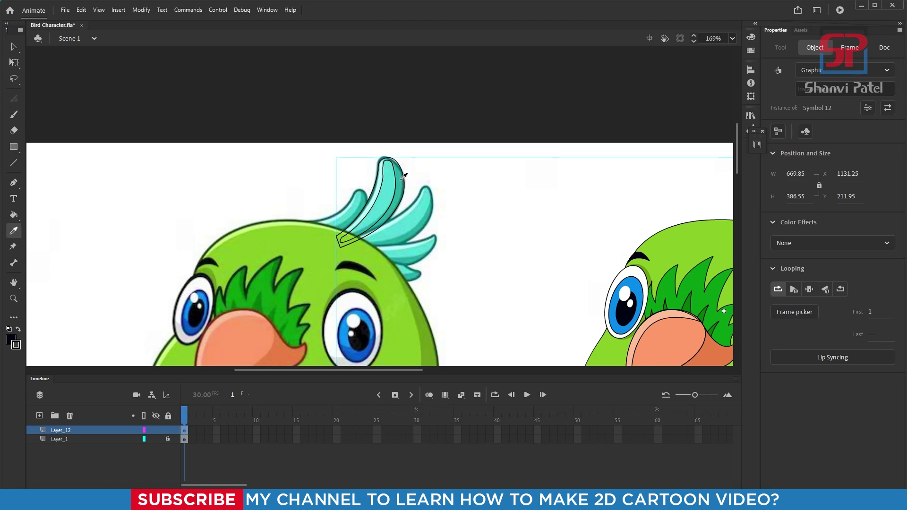
pyautogui.click(399, 179)
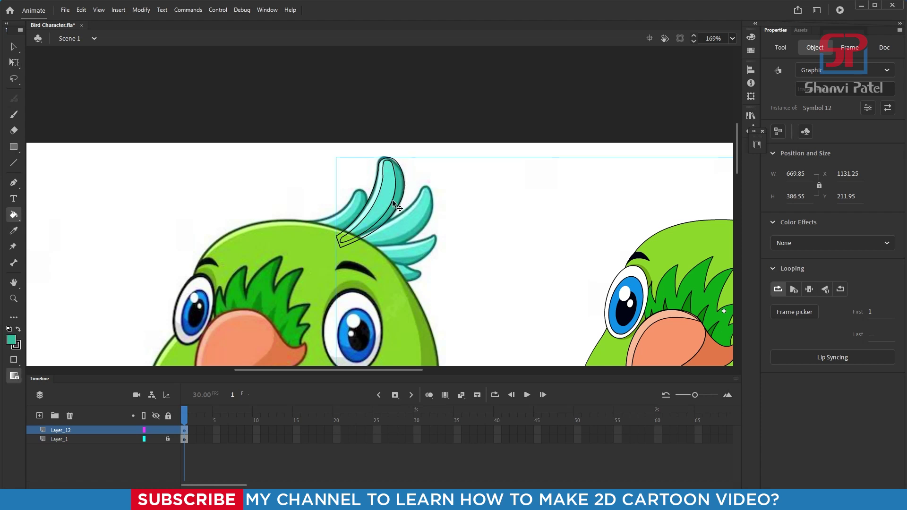
pyautogui.doubleClick(392, 199)
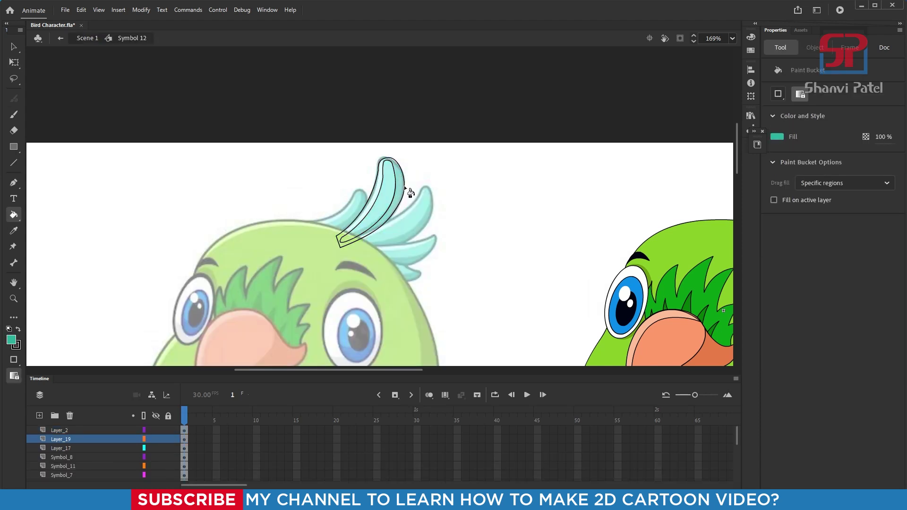
pyautogui.moveTo(260, 122); pyautogui.dragTo(486, 282)
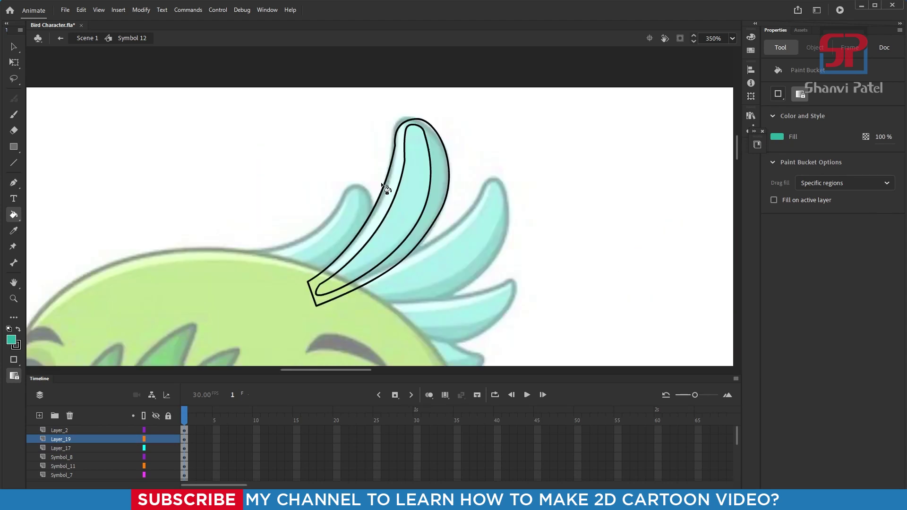
pyautogui.click(391, 191)
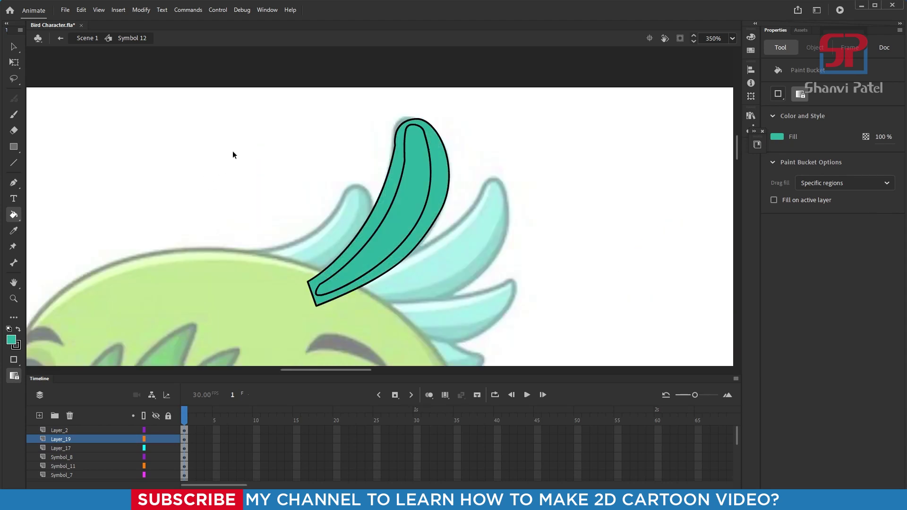
# Step: Sample the light turquoise of the reference crest and fill the feather's inner highlight shape with it
pyautogui.hotkey('ctrl', 'e')
pyautogui.press('i')
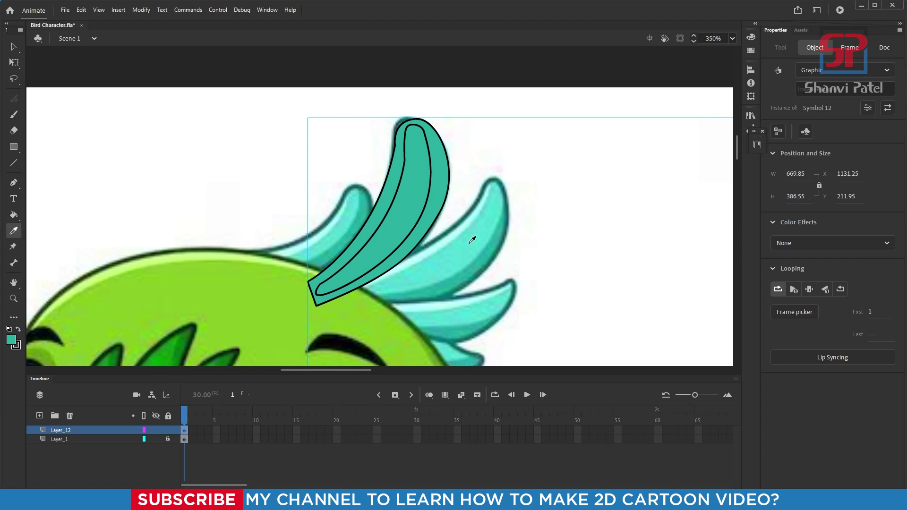
pyautogui.click(456, 230)
pyautogui.hotkey('ctrl', 'e')
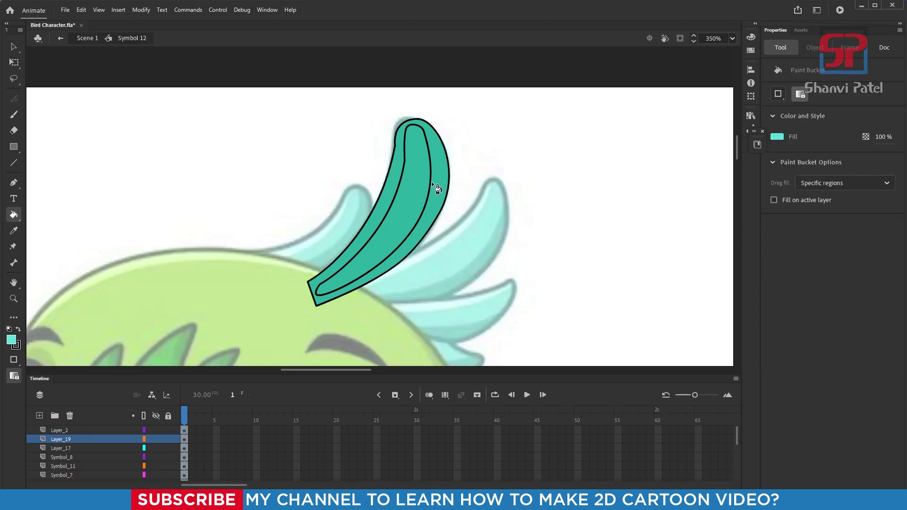
pyautogui.click(428, 180)
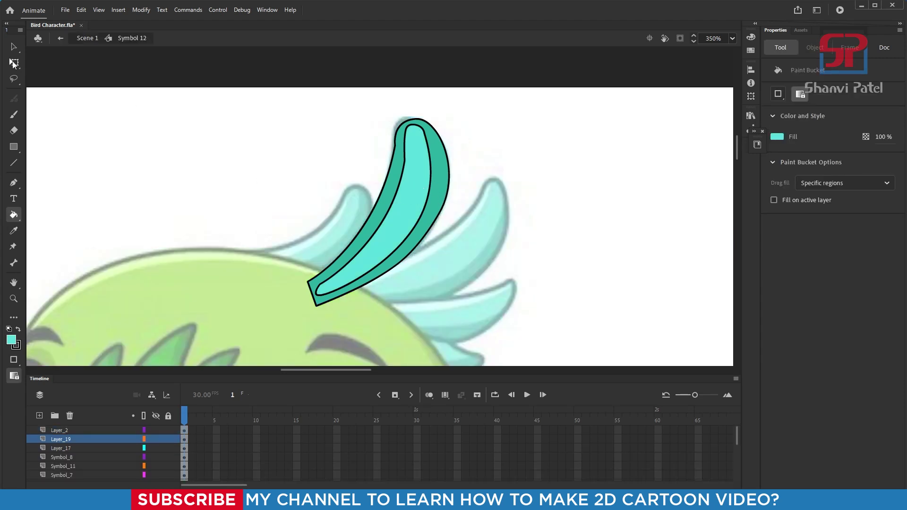
# Step: Delete all black stroke segments around the feather's light turquoise highlight
pyautogui.click(13, 47)
pyautogui.click(431, 172)
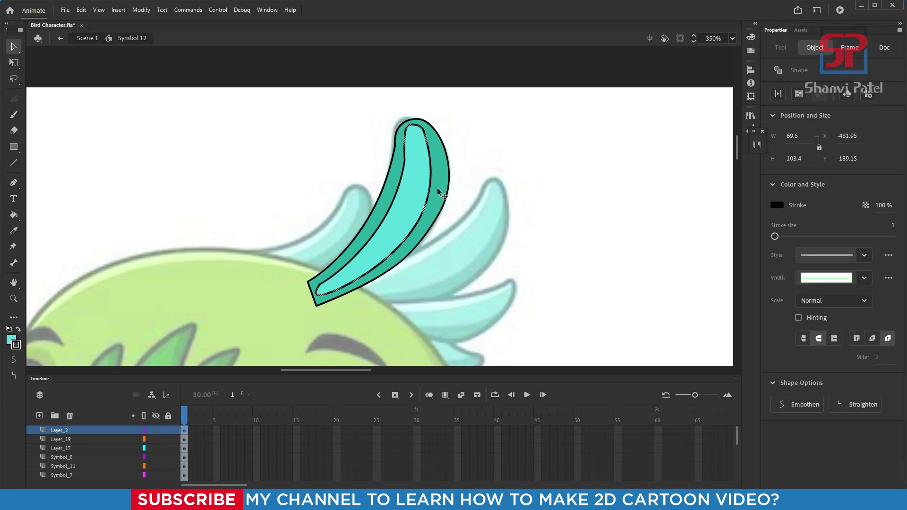
pyautogui.press('Delete')
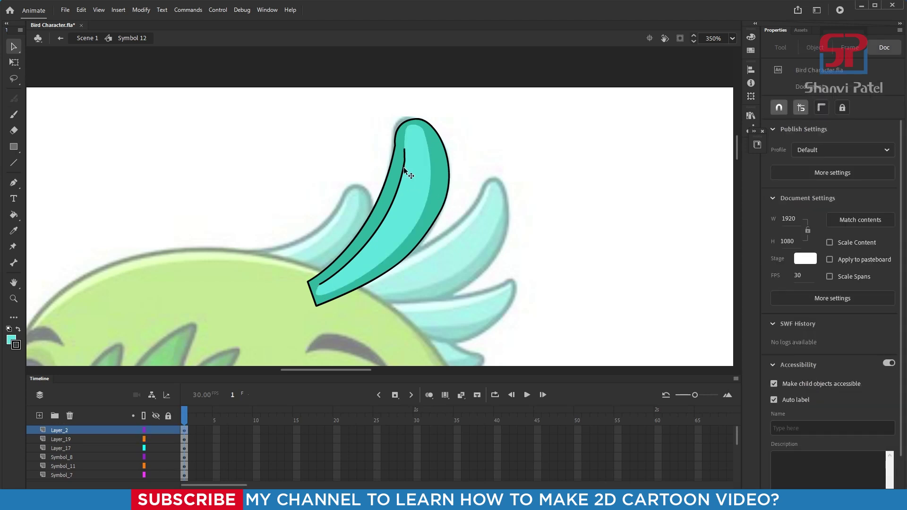
pyautogui.click(403, 167)
pyautogui.press('Delete')
pyautogui.click(405, 153)
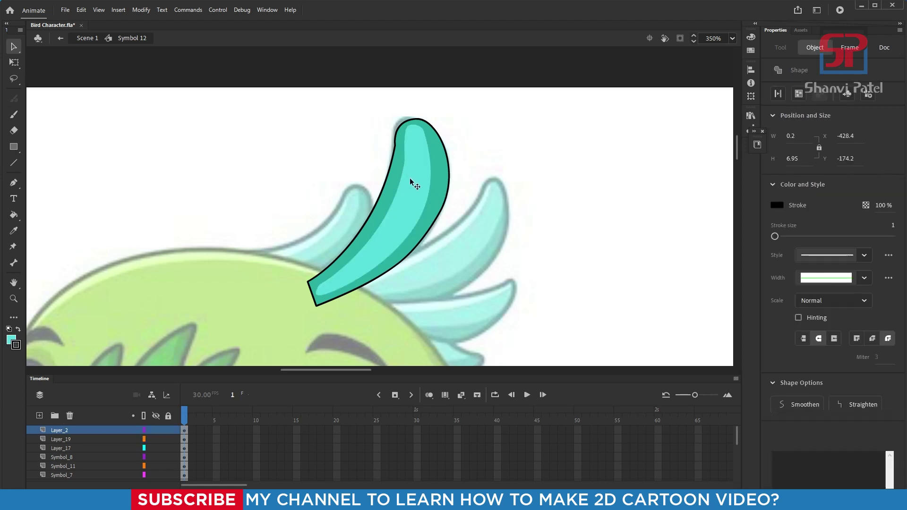
pyautogui.press('Delete')
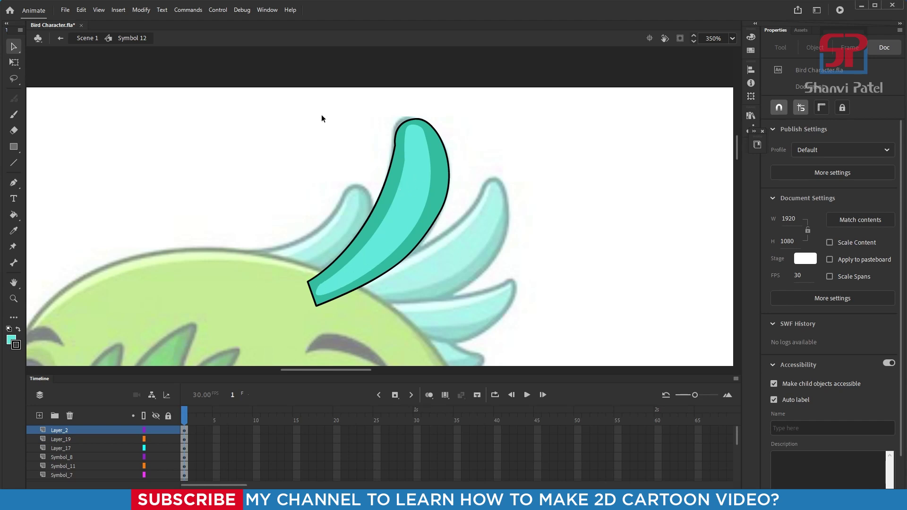
# Step: Reshape the rounded tips of the feather outline and its highlight by adjusting their curve points
pyautogui.hotkey('ctrl', 'space')
pyautogui.moveTo(321, 101); pyautogui.dragTo(552, 307)
pyautogui.press('space')
pyautogui.moveTo(324, 141); pyautogui.dragTo(343, 203)
pyautogui.click(334, 180)
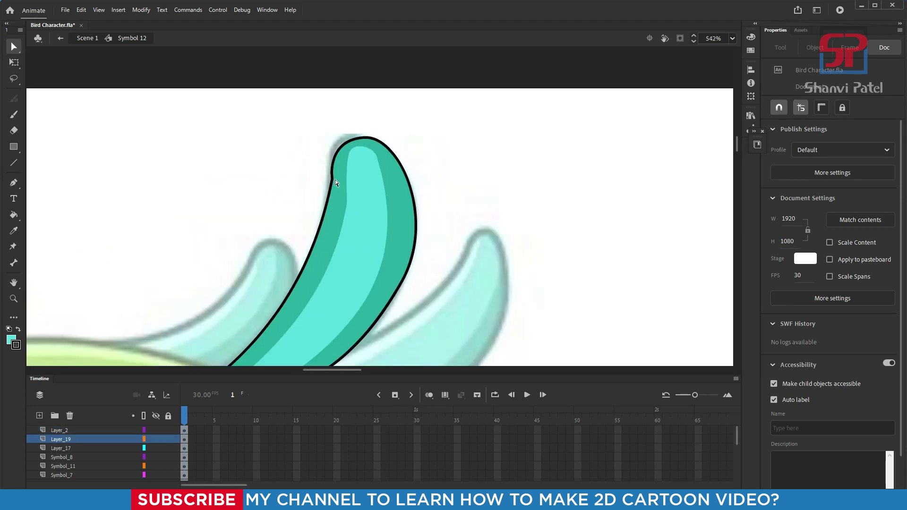
pyautogui.click(333, 183)
pyautogui.moveTo(360, 137); pyautogui.dragTo(354, 159)
pyautogui.click(357, 163)
pyautogui.click(382, 165)
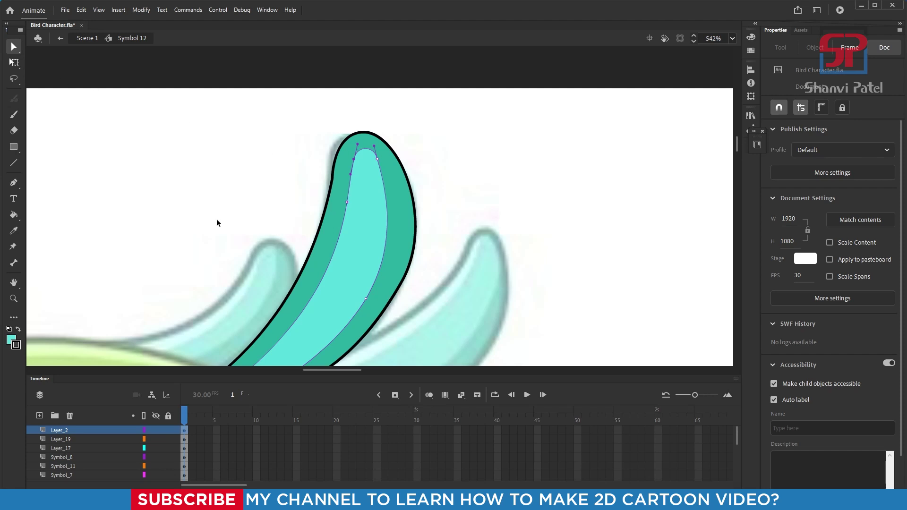
# Step: Convert the feather's highlight and its dark teal base shape into two separate Graphic symbols
pyautogui.press('q')
pyautogui.hotkey('ctrl', '-')
pyautogui.hotkey('ctrl', '-')
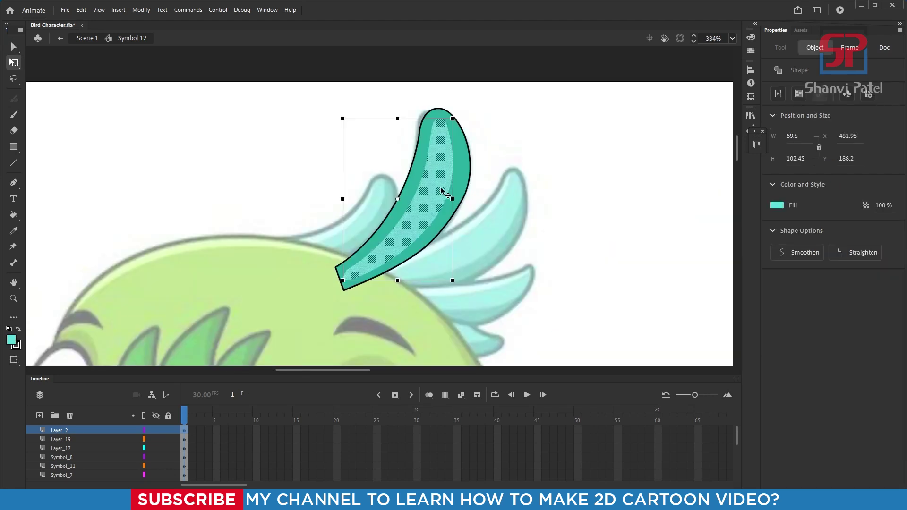
pyautogui.press('F8')
pyautogui.click(523, 89)
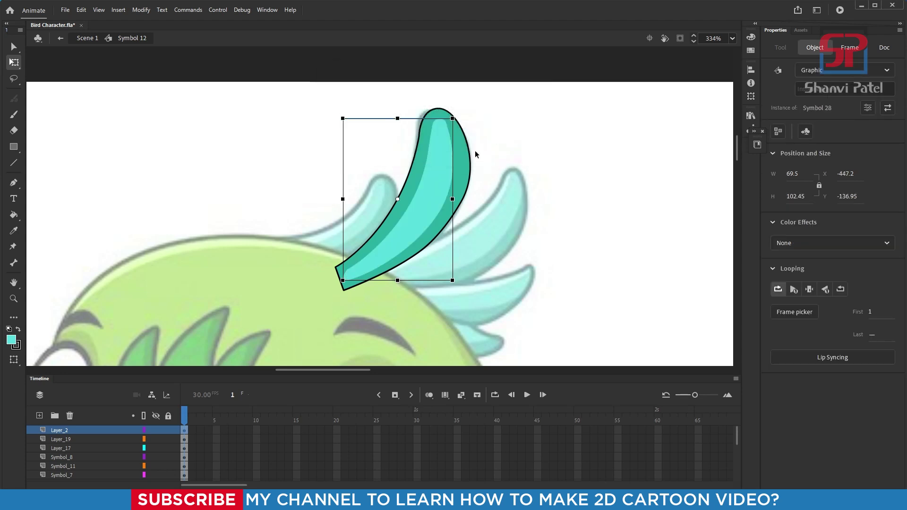
pyautogui.click(454, 230)
pyautogui.press('F8')
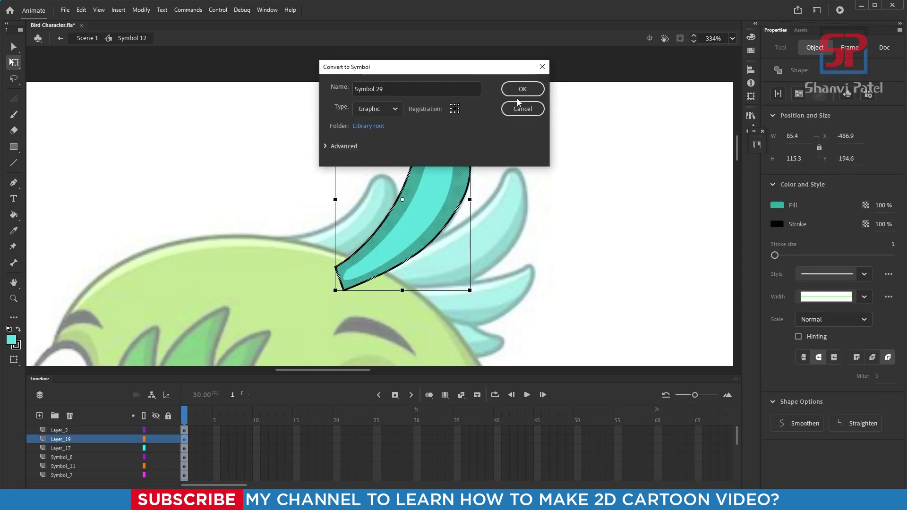
pyautogui.click(523, 89)
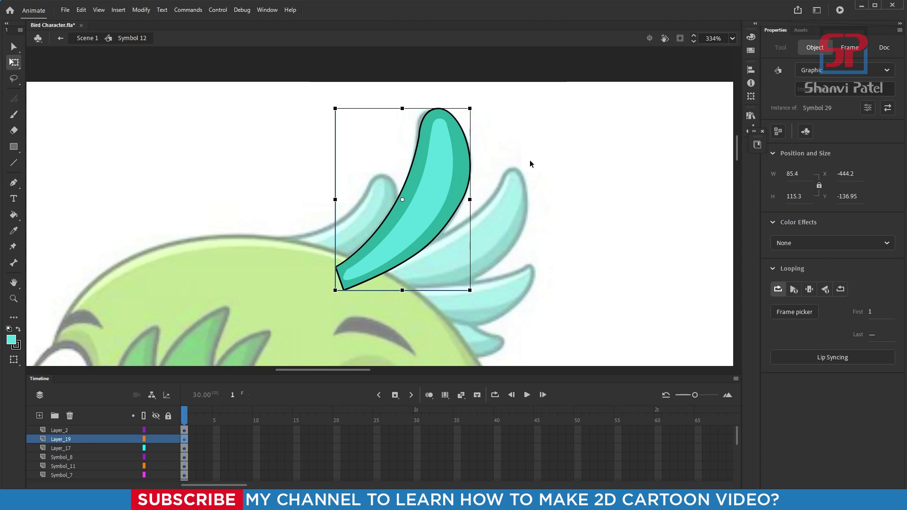
# Step: Combine the feather base and highlight into one Graphic symbol and move it between the reference and the drawn head
pyautogui.hotkey('ctrl', '-')
pyautogui.moveTo(480, 215); pyautogui.dragTo(281, 186)
pyautogui.moveTo(103, 109); pyautogui.dragTo(263, 231)
pyautogui.press('F8')
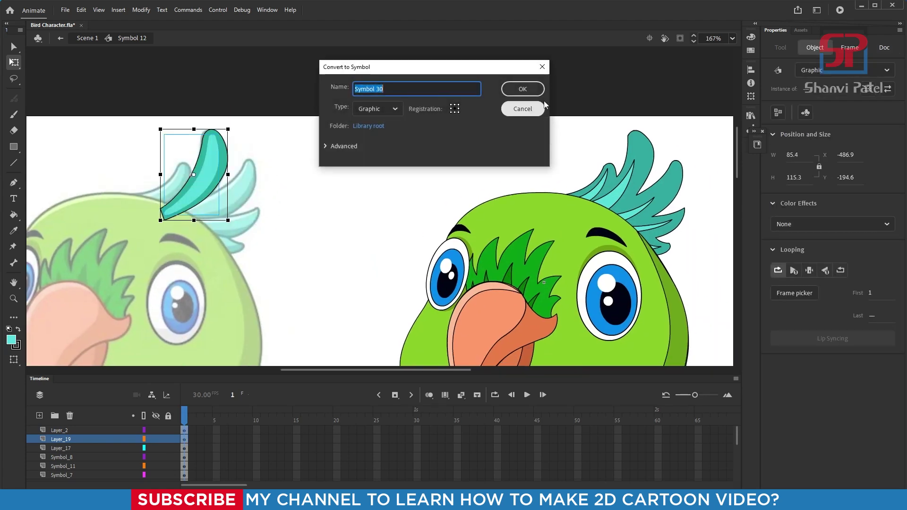
pyautogui.press('Return')
pyautogui.click(284, 183)
pyautogui.moveTo(216, 158); pyautogui.dragTo(344, 170)
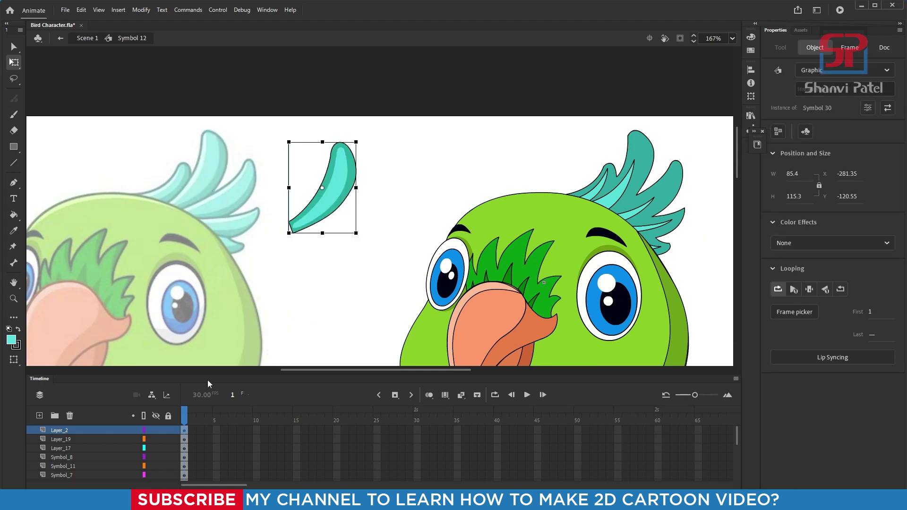
# Step: Delete the old crest and its highlights from the drawn head and place the new feather on top of the head
pyautogui.scroll(-3, 191, 449)
pyautogui.scroll(3, 191, 449)
pyautogui.click(623, 189)
pyautogui.press('Delete')
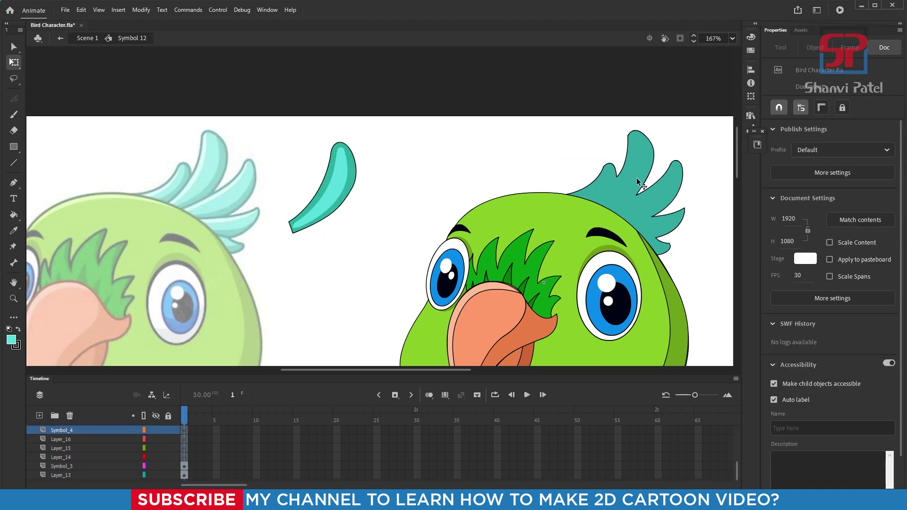
pyautogui.click(640, 176)
pyautogui.press('Delete')
pyautogui.moveTo(349, 189); pyautogui.dragTo(615, 180)
# Step: Delete the empty layers left over from the old crest, including Symbol_4, Layer_16, Layer_15, Layer_14 and Symbol_3
pyautogui.scroll(-5, 182, 465)
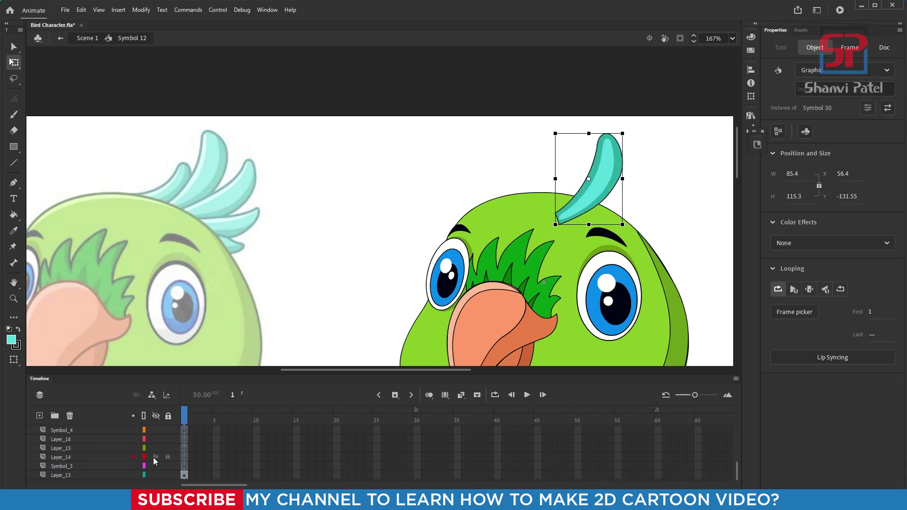
pyautogui.click(72, 431)
pyautogui.click(69, 416)
pyautogui.scroll(-5, 83, 460)
pyautogui.click(69, 416)
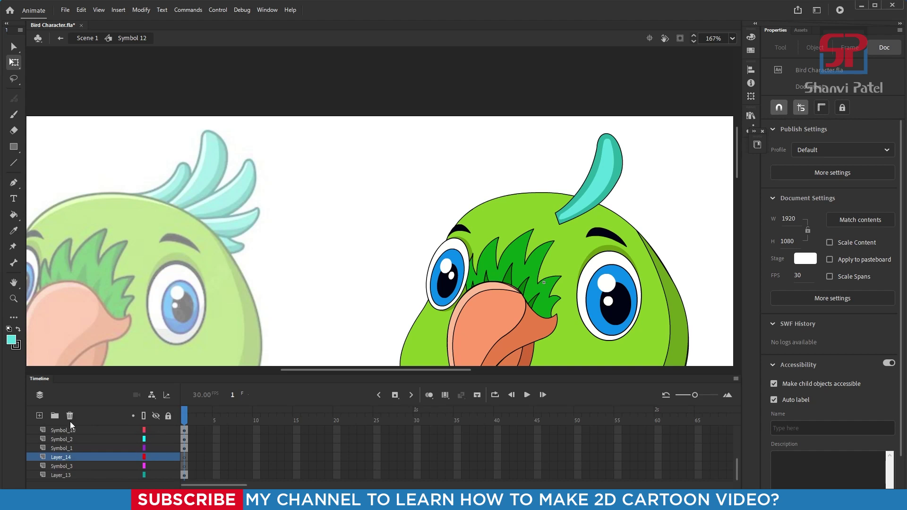
pyautogui.click(69, 416)
pyautogui.click(69, 416)
pyautogui.scroll(-2, 359, 236)
pyautogui.scroll(2, 458, 241)
# Step: Shift the feather slightly toward the back of the head and move its layer Layer_2 below all the other head layers
pyautogui.click(444, 154)
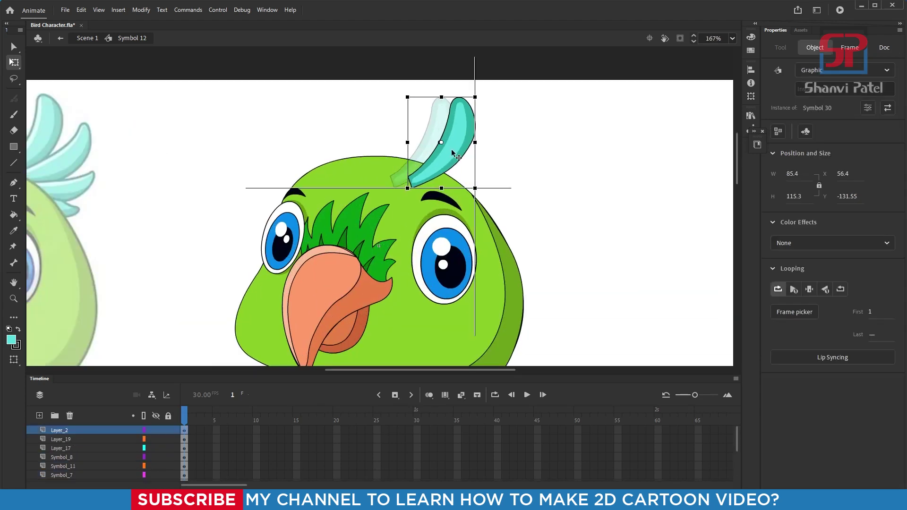
pyautogui.hotkey('ctrl', '-')
pyautogui.moveTo(448, 308); pyautogui.dragTo(522, 333)
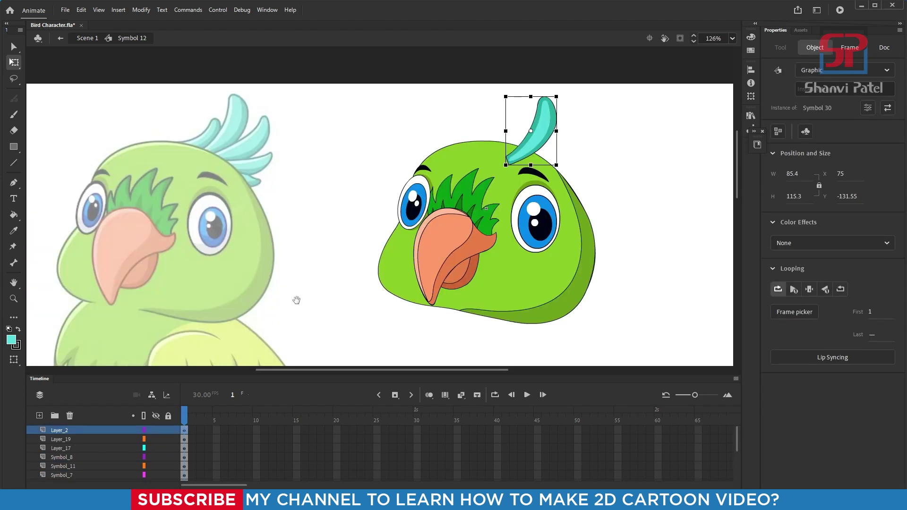
pyautogui.click(66, 433)
pyautogui.scroll(-6, 69, 453)
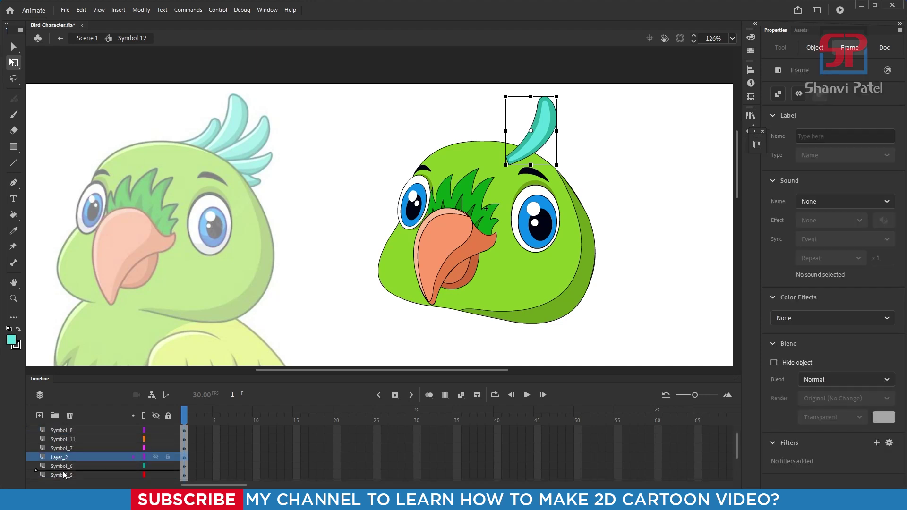
pyautogui.scroll(2, 69, 462)
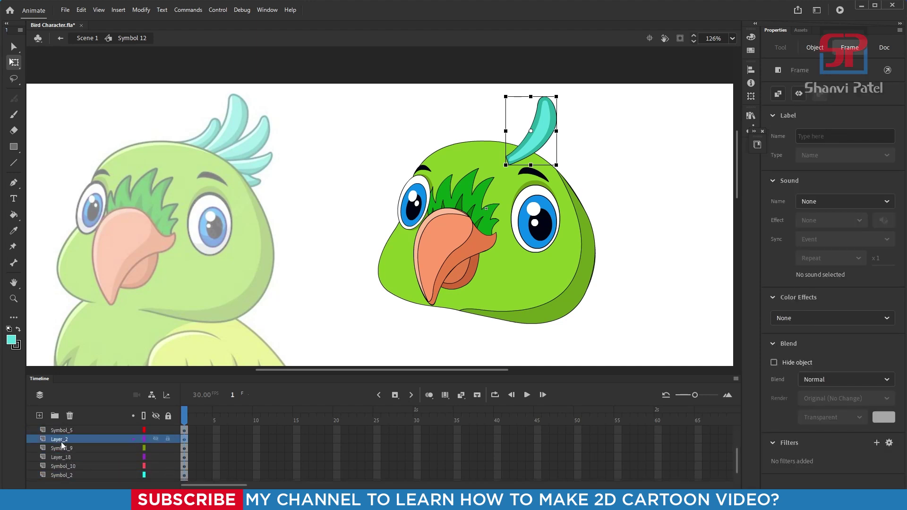
pyautogui.moveTo(62, 444); pyautogui.dragTo(58, 468)
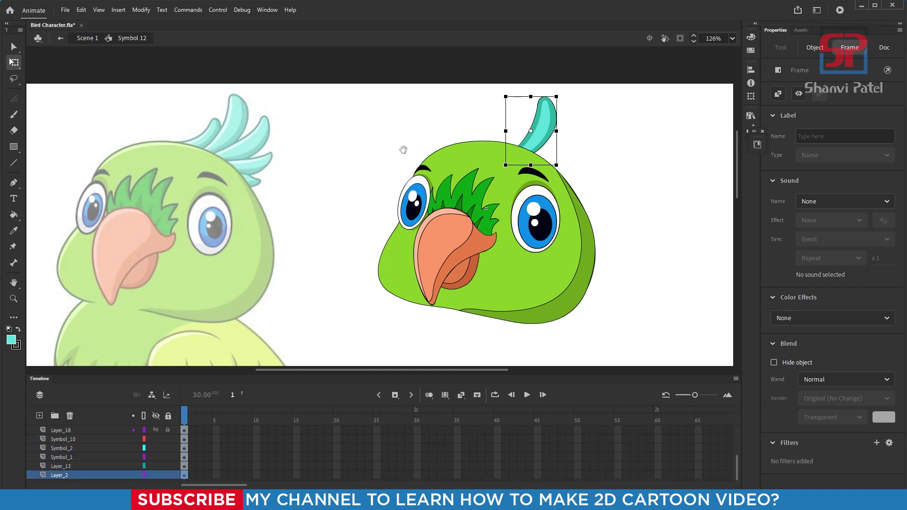
pyautogui.moveTo(403, 143); pyautogui.dragTo(403, 191)
pyautogui.moveTo(178, 116); pyautogui.dragTo(591, 329)
pyautogui.moveTo(552, 253); pyautogui.dragTo(526, 267)
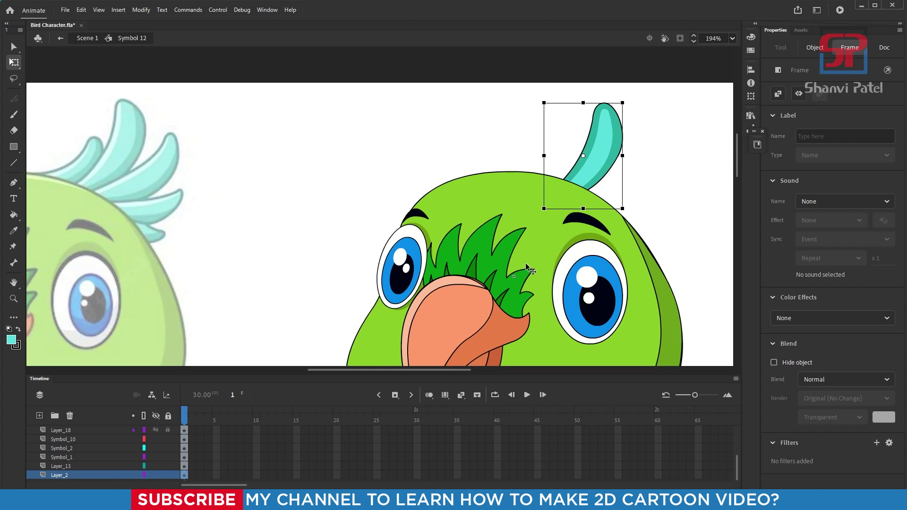
pyautogui.hotkey('ctrl', '-')
pyautogui.moveTo(186, 94); pyautogui.dragTo(644, 370)
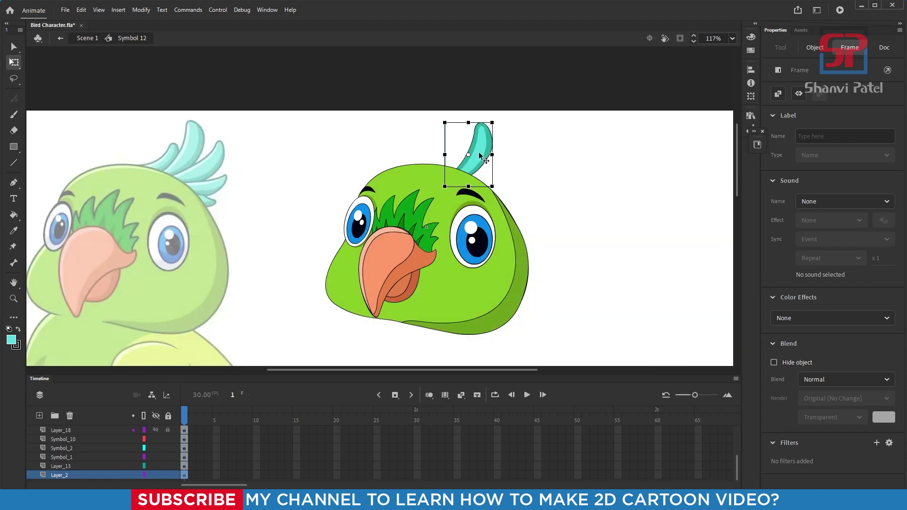
pyautogui.moveTo(479, 156); pyautogui.dragTo(503, 155)
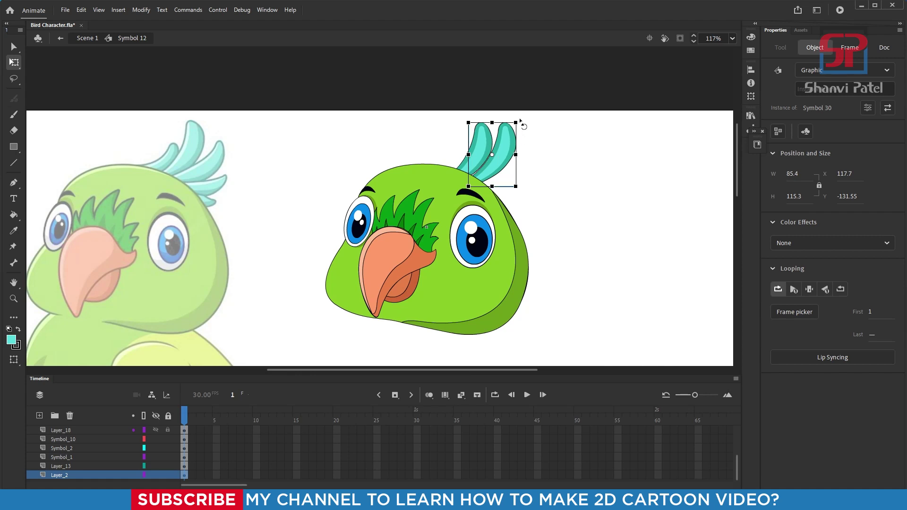
pyautogui.moveTo(520, 121); pyautogui.dragTo(527, 126)
pyautogui.hotkey('ctrl', 'z')
pyautogui.hotkey('ctrl', 'z')
# Step: Duplicate the feather and rotate and reposition the copies into a fan of four feathers on top of the head
pyautogui.click(482, 159)
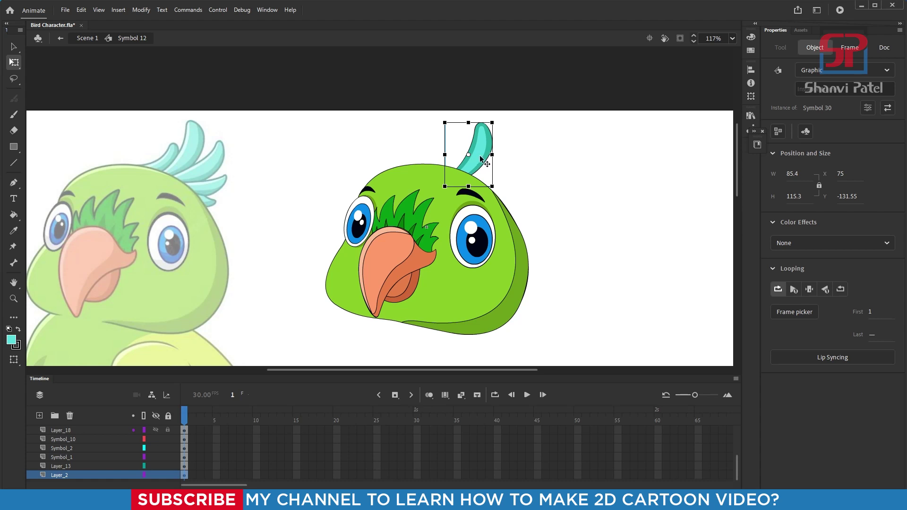
pyautogui.moveTo(481, 158); pyautogui.dragTo(458, 160)
pyautogui.click(546, 174)
pyautogui.moveTo(459, 122); pyautogui.dragTo(407, 129)
pyautogui.moveTo(451, 147); pyautogui.dragTo(470, 128)
pyautogui.moveTo(405, 111); pyautogui.dragTo(565, 242)
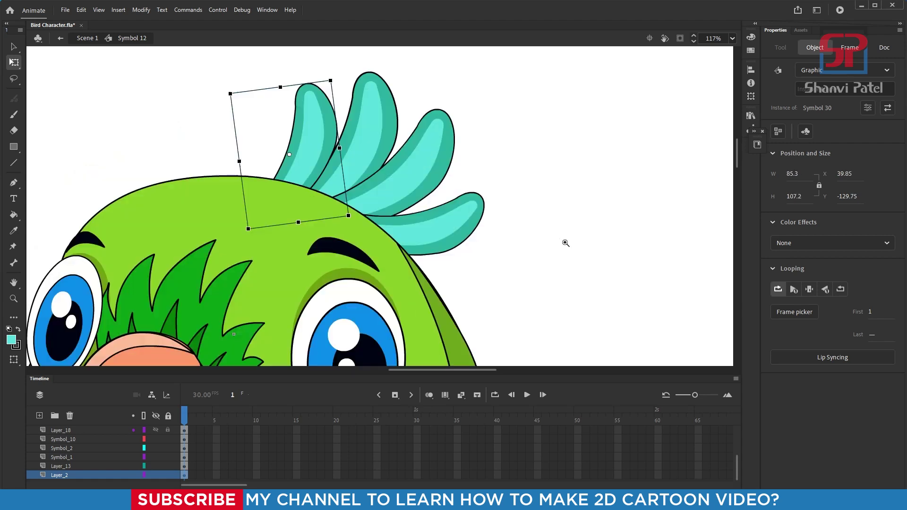
# Step: Shrink the frontmost crest feather and add a small fifth feather beneath the rearmost one, behind the head
pyautogui.moveTo(340, 117); pyautogui.dragTo(352, 134)
pyautogui.moveTo(332, 185); pyautogui.dragTo(338, 189)
pyautogui.click(454, 277)
pyautogui.moveTo(505, 254); pyautogui.dragTo(469, 306)
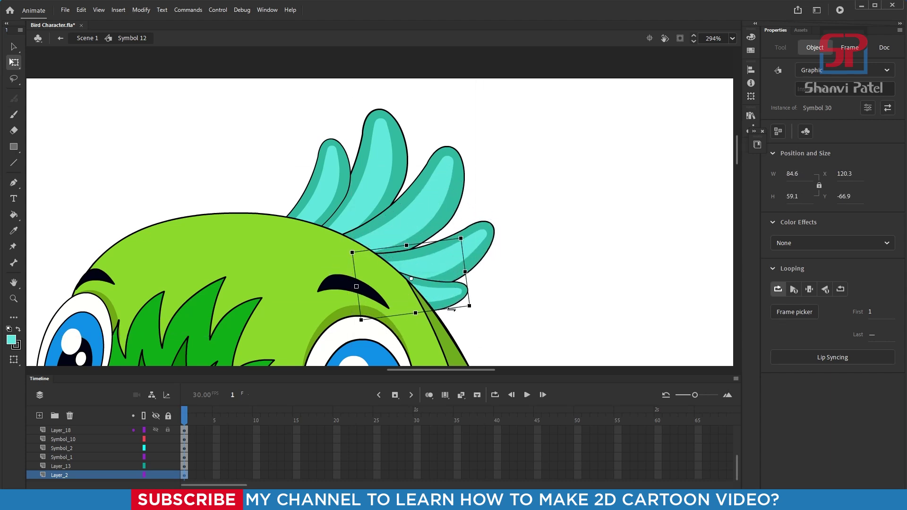
# Step: Compare the feather crest on the drawn head with the reference parrot and look over the reference's body
pyautogui.hotkey('ctrl', '-')
pyautogui.hotkey('ctrl', '-')
pyautogui.moveTo(412, 285); pyautogui.dragTo(484, 259)
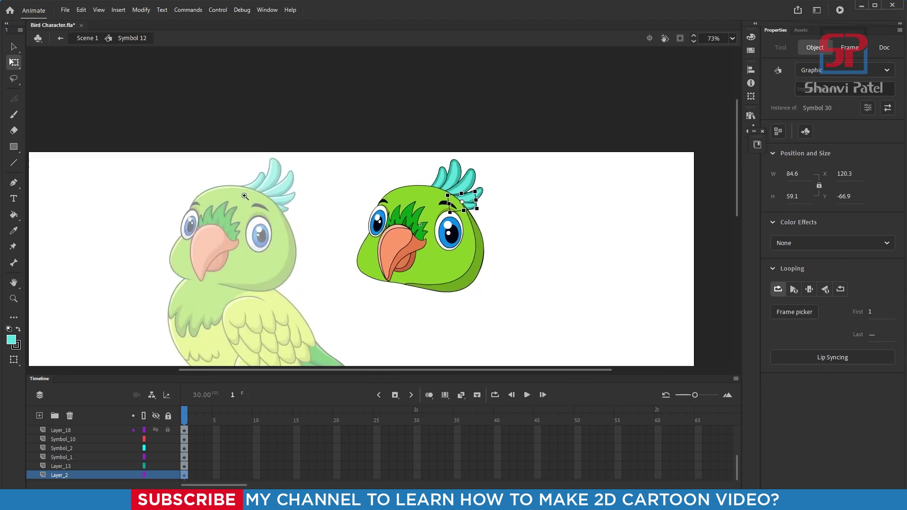
pyautogui.moveTo(186, 149); pyautogui.dragTo(548, 348)
pyautogui.moveTo(534, 289); pyautogui.dragTo(534, 304)
pyautogui.click(637, 222)
pyautogui.click(637, 223)
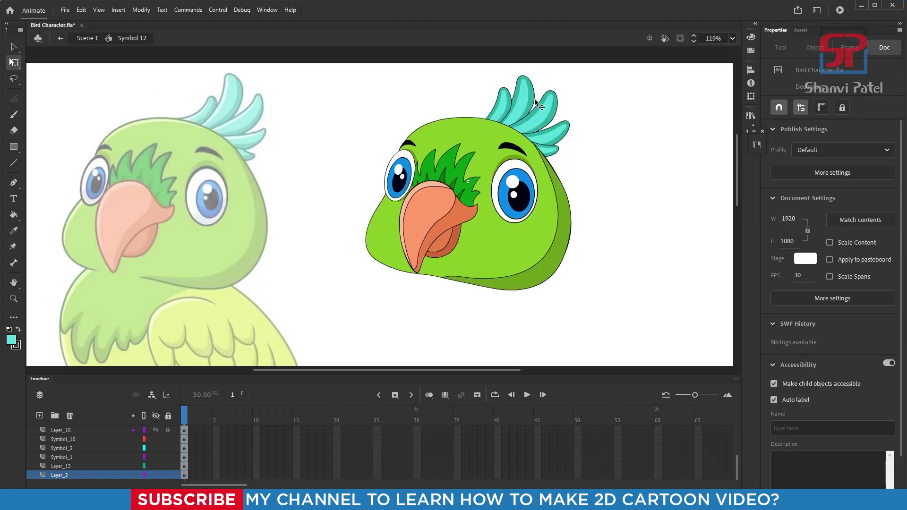
pyautogui.moveTo(301, 288); pyautogui.dragTo(345, 269)
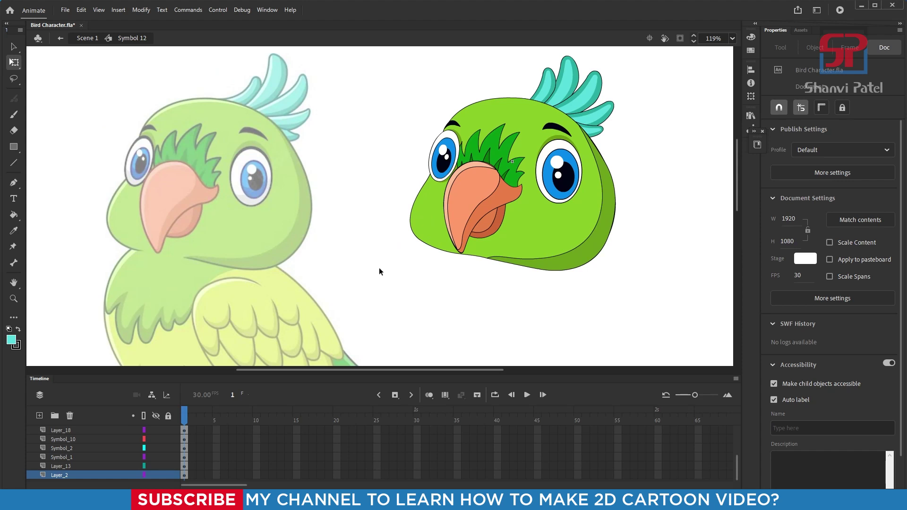
pyautogui.moveTo(348, 204); pyautogui.dragTo(342, 244)
pyautogui.moveTo(297, 297); pyautogui.dragTo(298, 251)
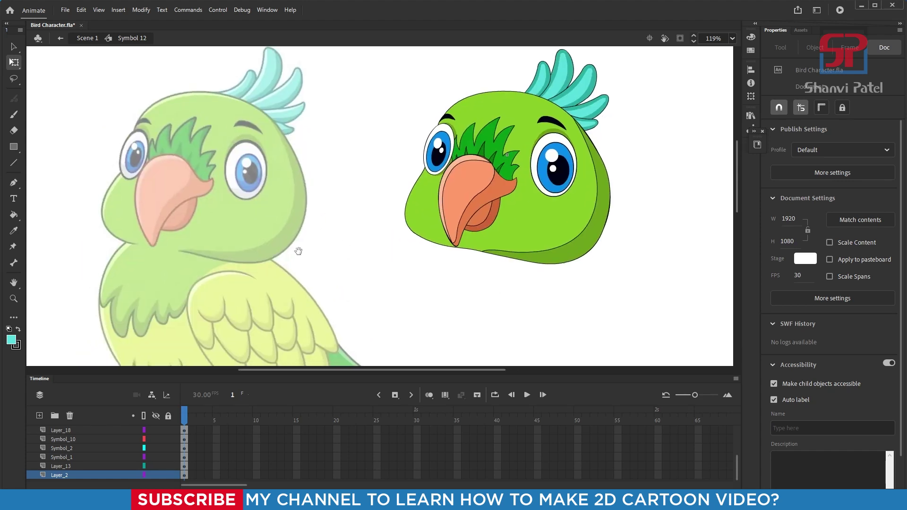
pyautogui.scroll(-3, 298, 251)
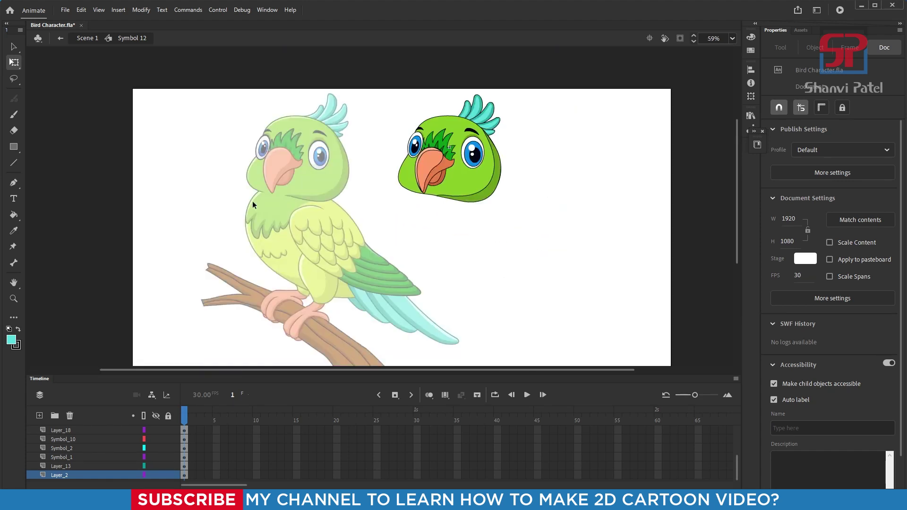
pyautogui.moveTo(184, 103); pyautogui.dragTo(614, 333)
pyautogui.scroll(3, 103, 466)
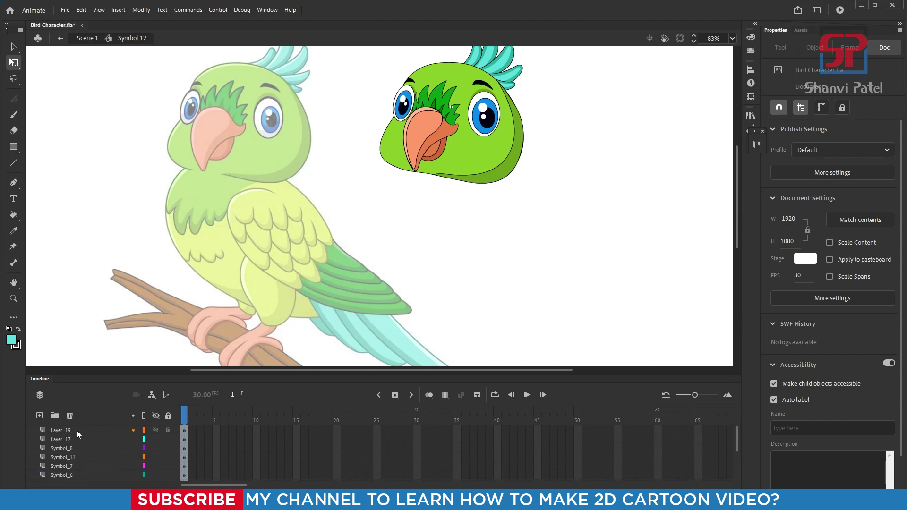
# Step: Add a new layer above Layer_19 and trace the reference bird's body as a closed outline with the Pen tool
pyautogui.click(76, 430)
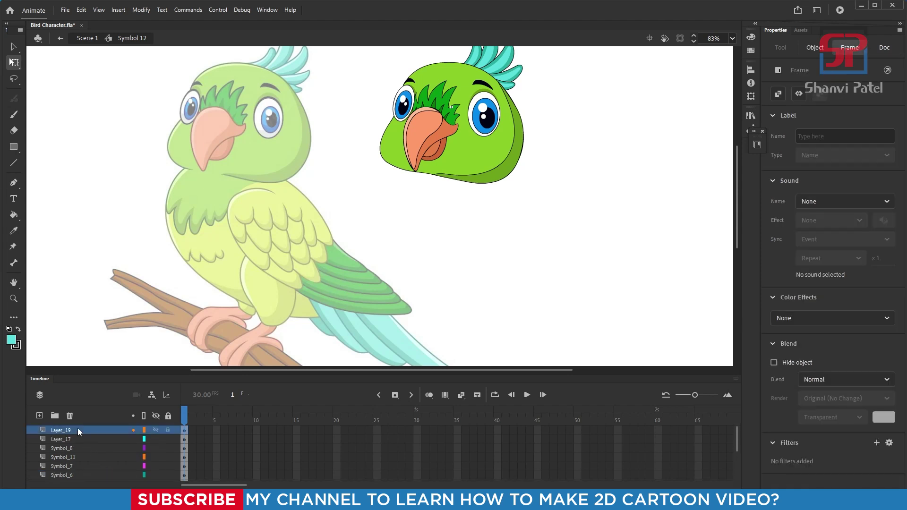
pyautogui.click(39, 416)
pyautogui.moveTo(262, 300); pyautogui.dragTo(313, 275)
pyautogui.press('p')
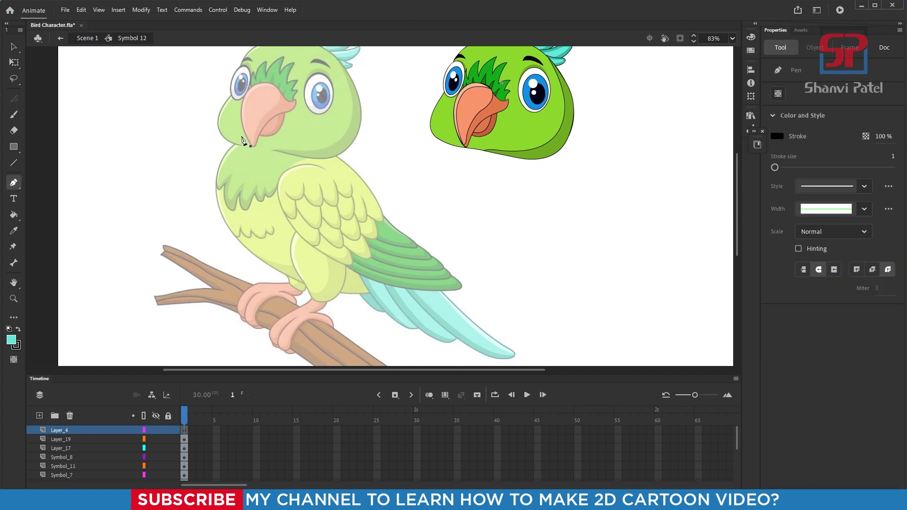
pyautogui.moveTo(221, 213); pyautogui.dragTo(240, 260)
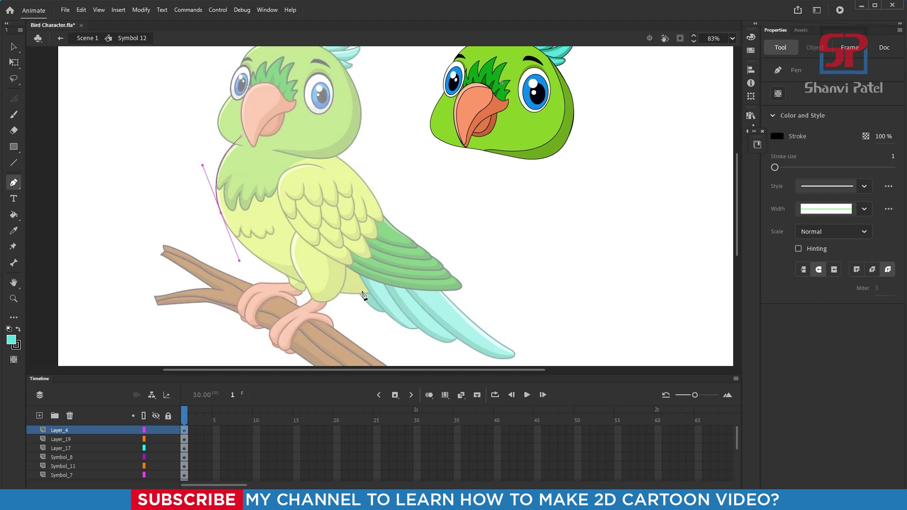
pyautogui.moveTo(415, 285); pyautogui.dragTo(502, 258)
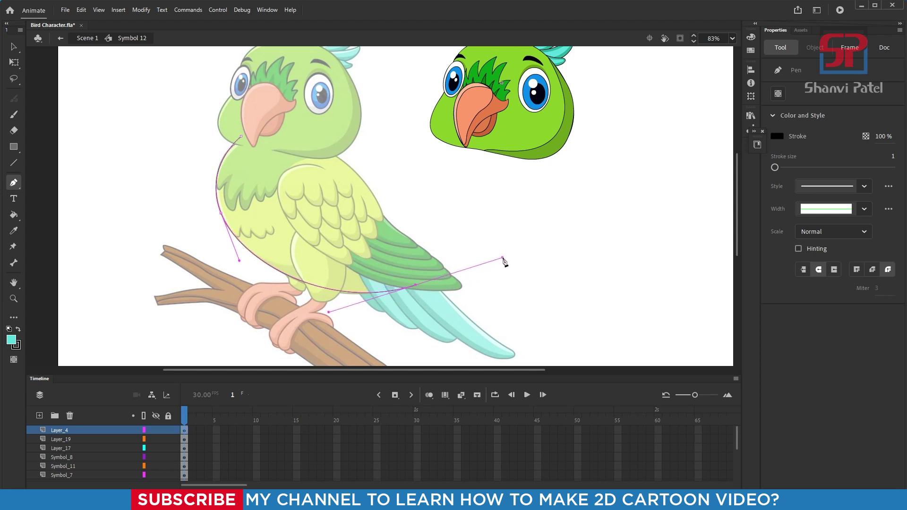
pyautogui.click(416, 286)
pyautogui.moveTo(333, 157); pyautogui.dragTo(225, 143)
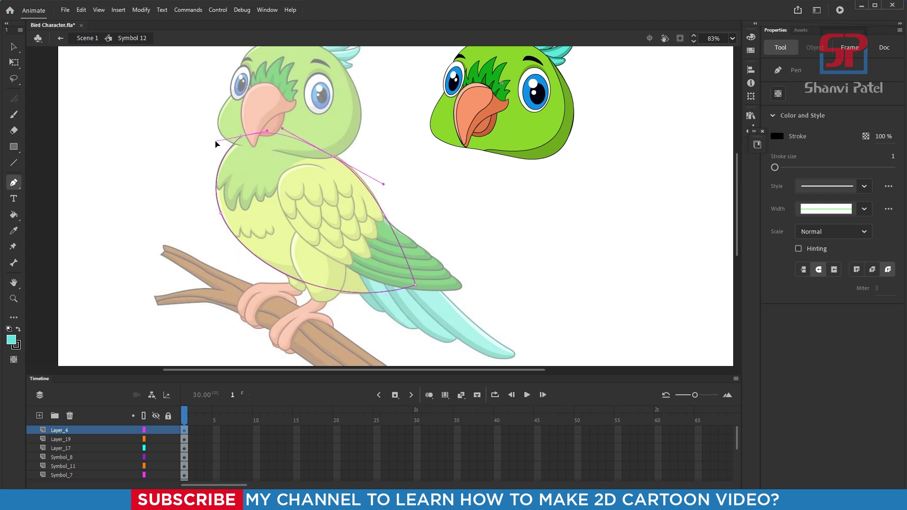
pyautogui.moveTo(215, 141); pyautogui.dragTo(217, 141)
# Step: Adjust the body outline's belly, back and neck curves with their handles and anchor points to match the reference body
pyautogui.click(11, 62)
pyautogui.moveTo(184, 110); pyautogui.dragTo(534, 366)
pyautogui.moveTo(431, 281); pyautogui.dragTo(433, 296)
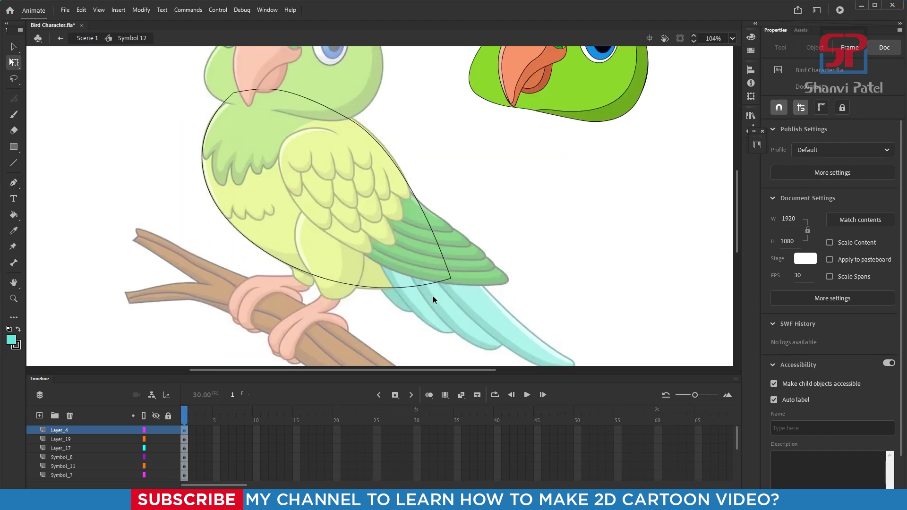
pyautogui.press('a')
pyautogui.click(449, 279)
pyautogui.click(449, 278)
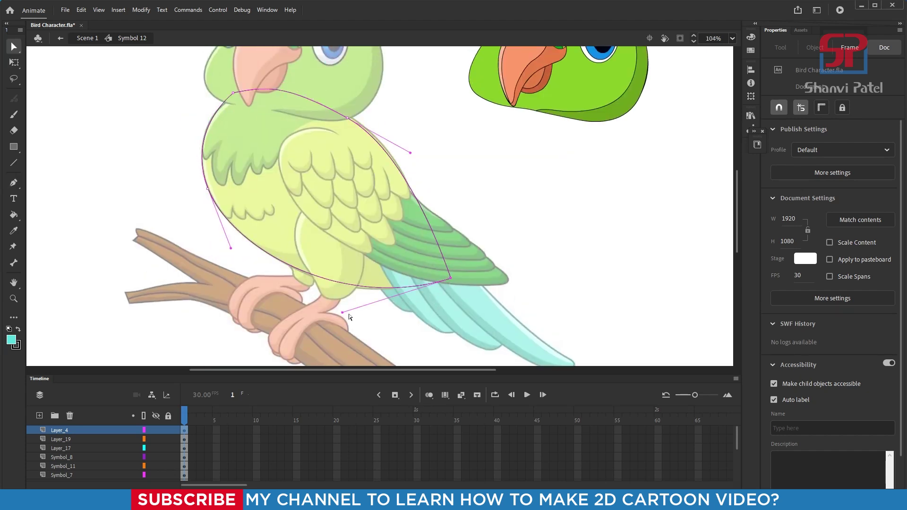
pyautogui.moveTo(342, 313); pyautogui.dragTo(340, 319)
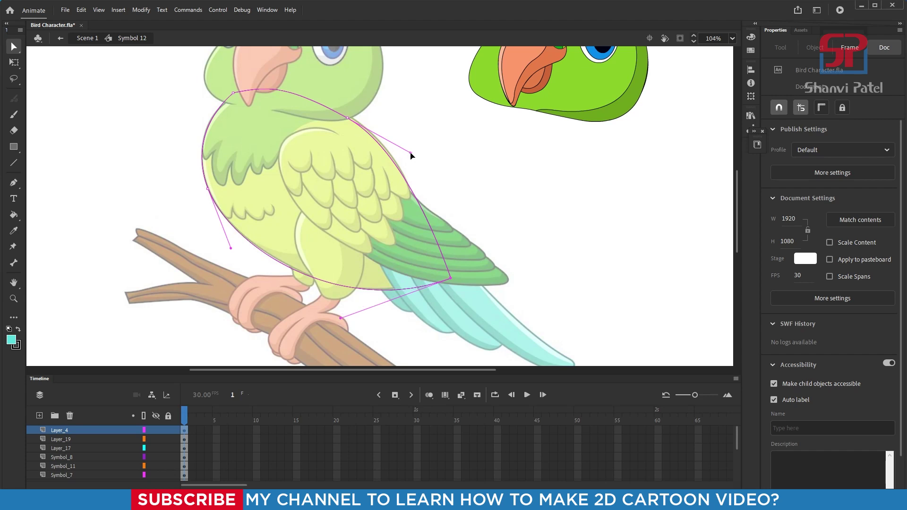
pyautogui.moveTo(411, 152); pyautogui.dragTo(412, 146)
pyautogui.moveTo(266, 86); pyautogui.dragTo(304, 88)
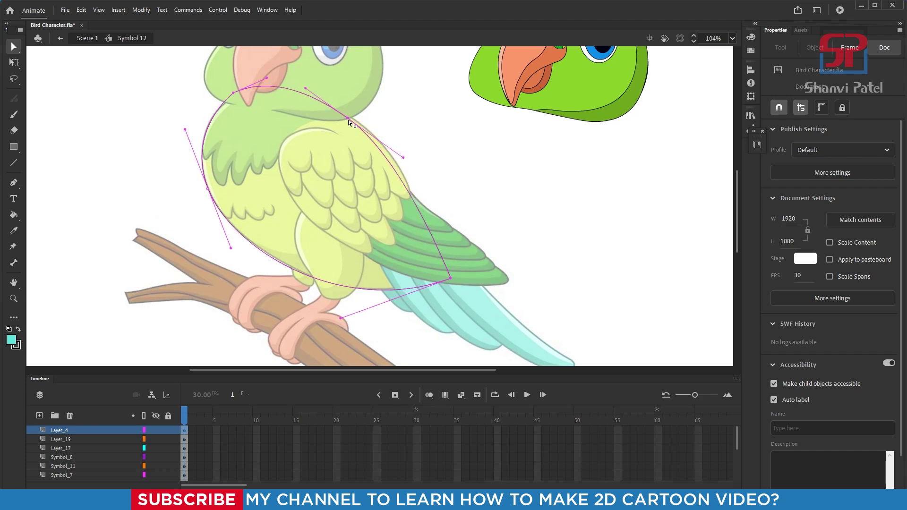
pyautogui.scroll(3, 350, 123)
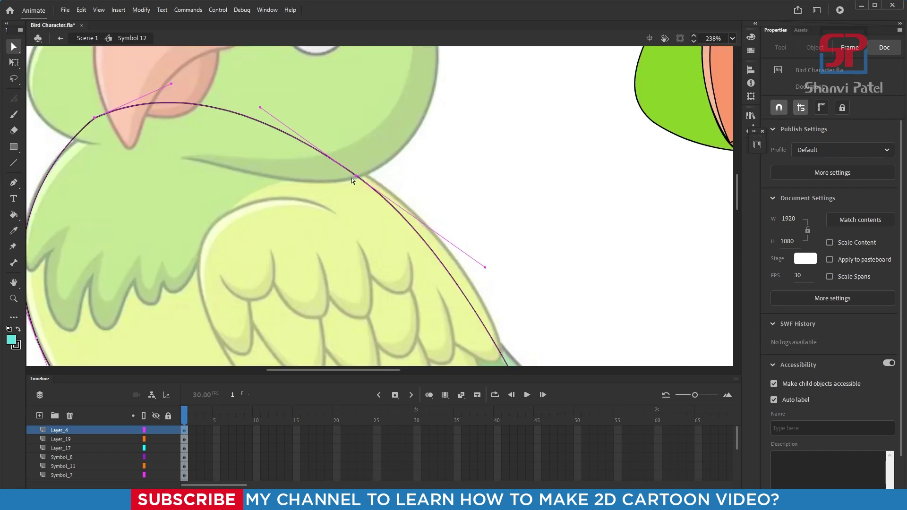
pyautogui.moveTo(357, 176); pyautogui.dragTo(364, 173)
# Step: Add a new layer above the body outline and draw the rear edge of the green neck patch with the Pen tool
pyautogui.hotkey('ctrl', '-')
pyautogui.hotkey('ctrl', '-')
pyautogui.moveTo(359, 210); pyautogui.dragTo(384, 172)
pyautogui.moveTo(236, 84); pyautogui.dragTo(529, 321)
pyautogui.moveTo(464, 232); pyautogui.dragTo(440, 256)
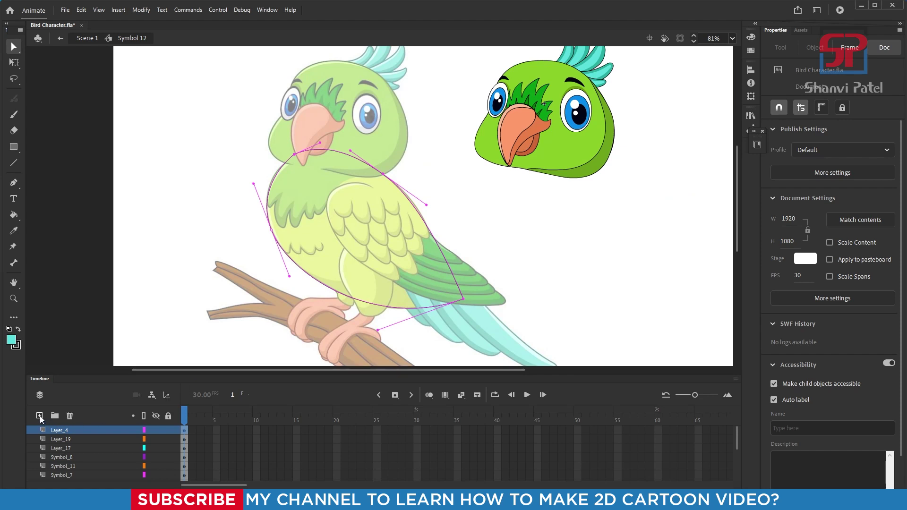
pyautogui.click(40, 415)
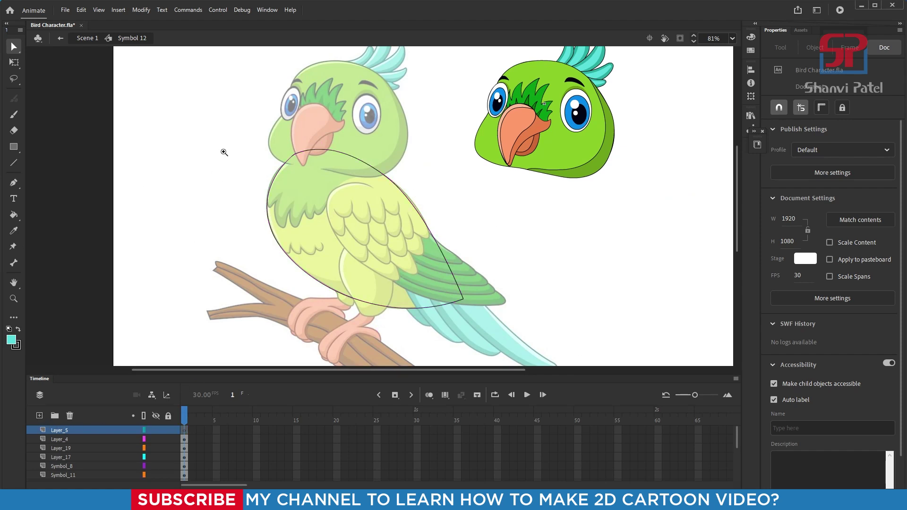
pyautogui.moveTo(224, 127); pyautogui.dragTo(530, 357)
pyautogui.moveTo(386, 206); pyautogui.dragTo(399, 263)
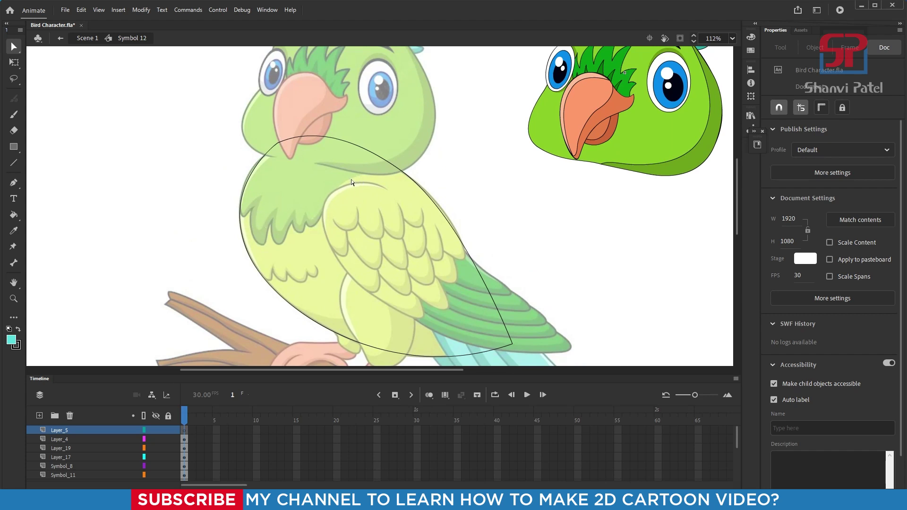
pyautogui.press('p')
pyautogui.click(381, 157)
pyautogui.moveTo(344, 183); pyautogui.dragTo(332, 195)
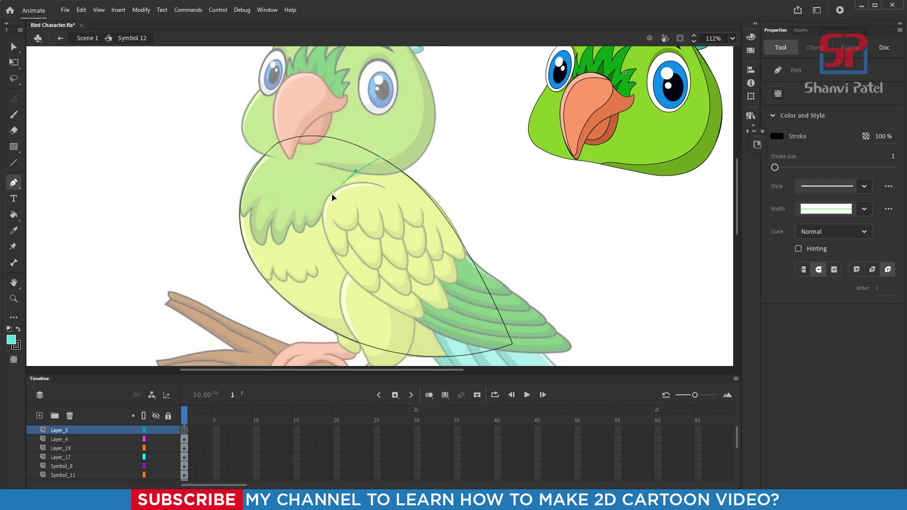
pyautogui.moveTo(306, 224)
pyautogui.mouseDown()
pyautogui.moveTo(295, 209)
pyautogui.moveTo(297, 244)
pyautogui.moveTo(269, 238)
pyautogui.moveTo(266, 247)
pyautogui.mouseUp()
pyautogui.click(306, 225)
# Step: Trace the jagged feather tips along the green neck patch's lower edge across to the front of the body outline
pyautogui.scroll(4, 274, 245)
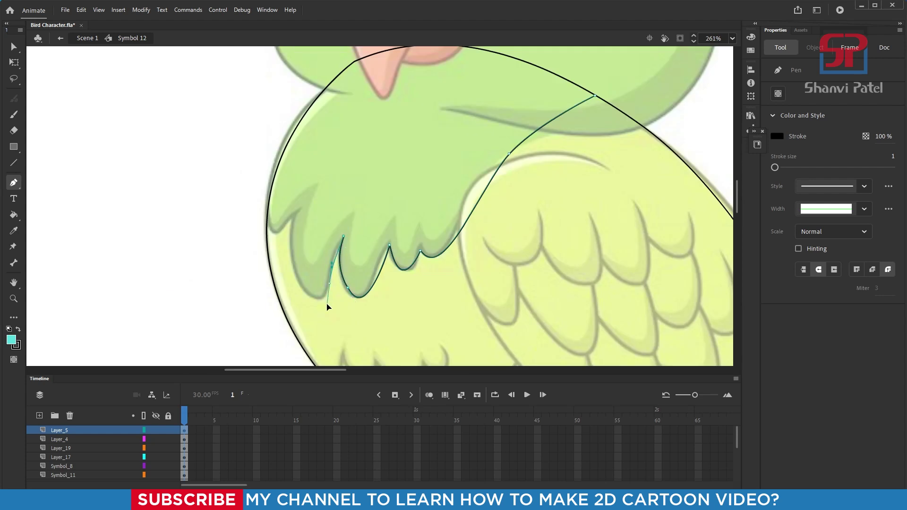
pyautogui.moveTo(305, 289); pyautogui.dragTo(289, 267)
pyautogui.moveTo(298, 208); pyautogui.dragTo(314, 185)
pyautogui.moveTo(268, 219); pyautogui.dragTo(261, 177)
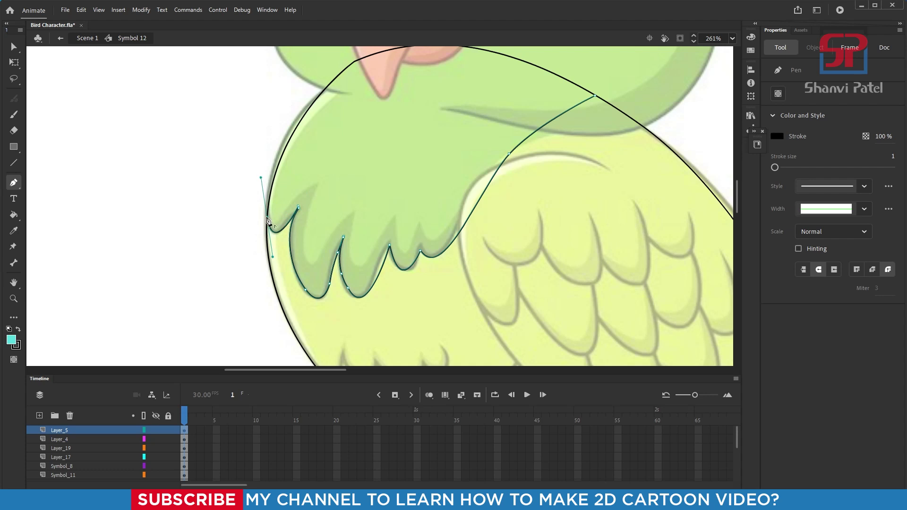
# Step: Close the green neck patch outline up the front of the neck and over its top, refining the upper curve with its handle
pyautogui.click(266, 218)
pyautogui.moveTo(345, 101); pyautogui.dragTo(267, 165)
pyautogui.moveTo(278, 125); pyautogui.dragTo(379, 56)
pyautogui.moveTo(516, 162); pyautogui.dragTo(535, 179)
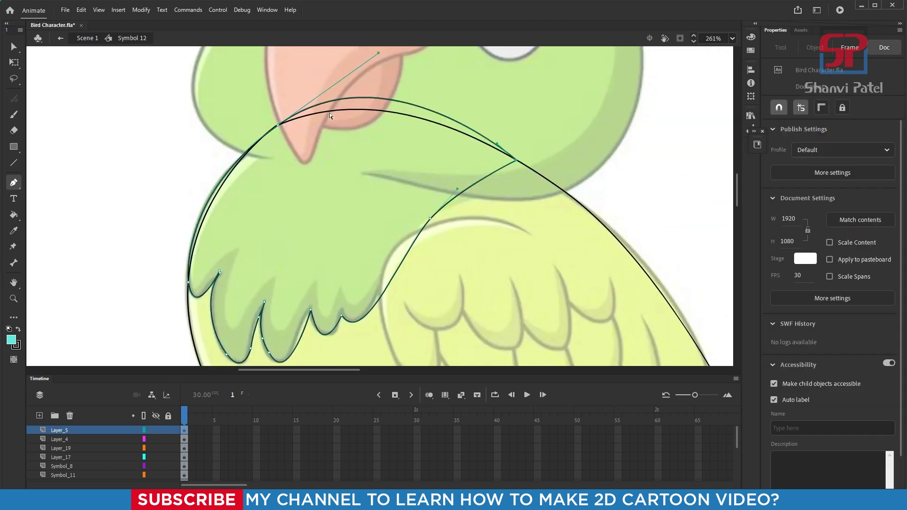
pyautogui.press('a')
pyautogui.click(277, 126)
pyautogui.moveTo(377, 53)
pyautogui.mouseDown()
pyautogui.moveTo(370, 61)
pyautogui.moveTo(377, 70)
pyautogui.mouseUp()
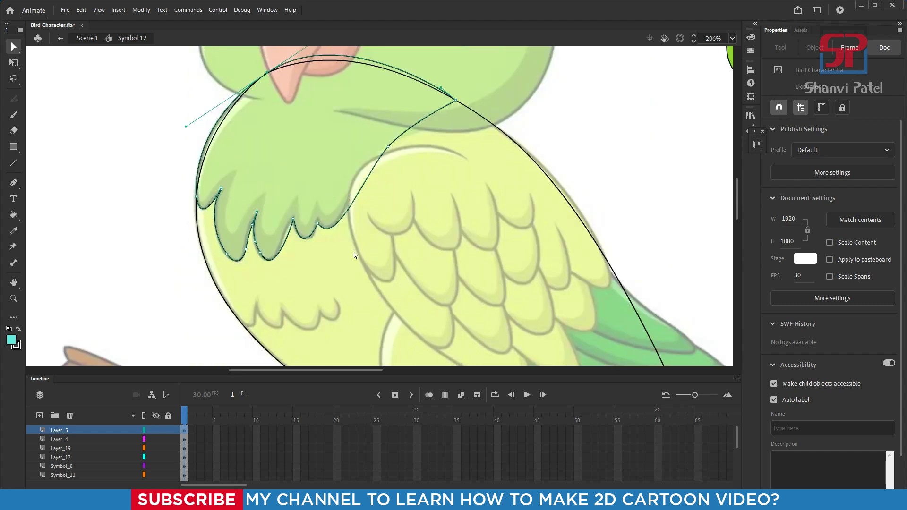
# Step: On Layer_5, start the neck patch's inner shading line with the Pen tool, tracing from the rear edge down past the first feather notches
pyautogui.scroll(1, 355, 255)
pyautogui.hscroll(-3, 355, 255)
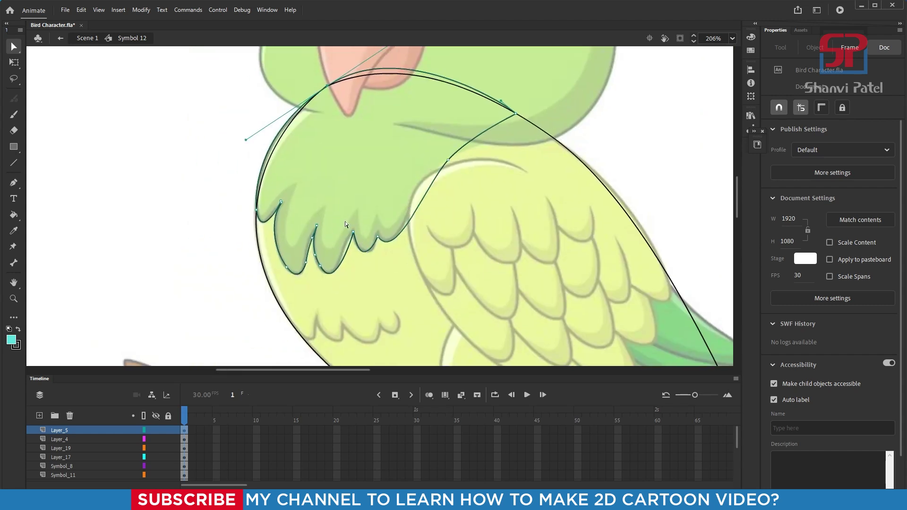
pyautogui.press('p')
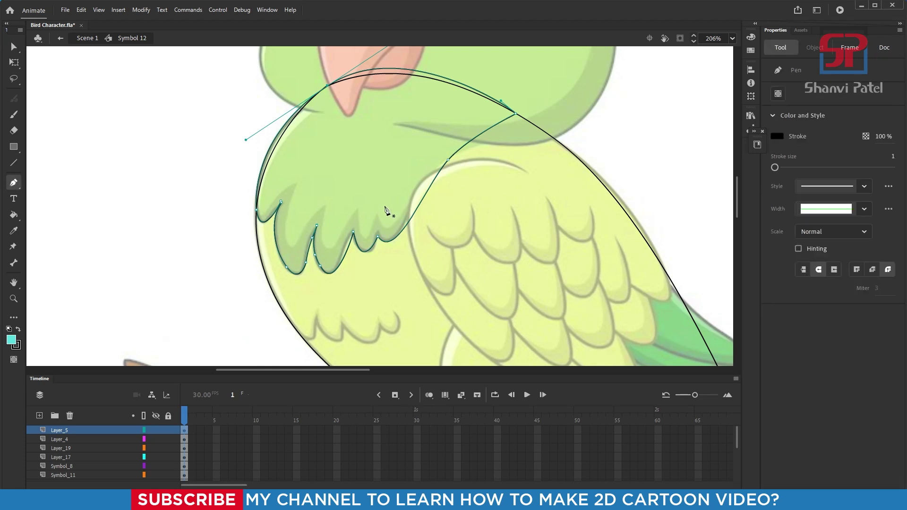
pyautogui.scroll(1, 283, 265)
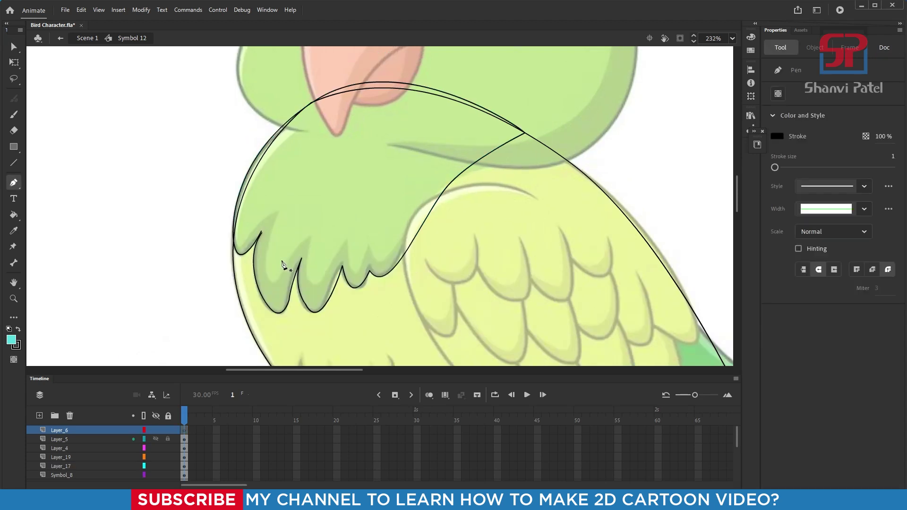
pyautogui.hotkey('ctrl', 'z')
pyautogui.click(236, 235)
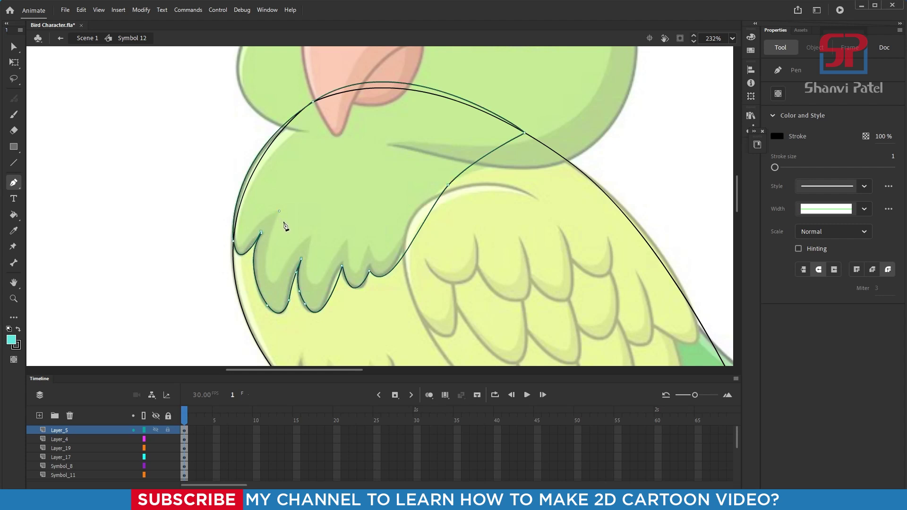
pyautogui.moveTo(131, 129); pyautogui.dragTo(522, 372)
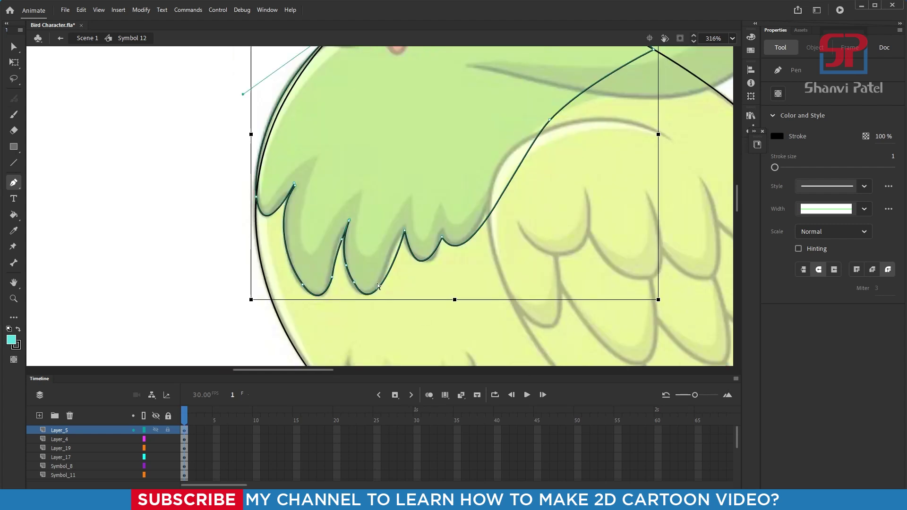
pyautogui.click(545, 125)
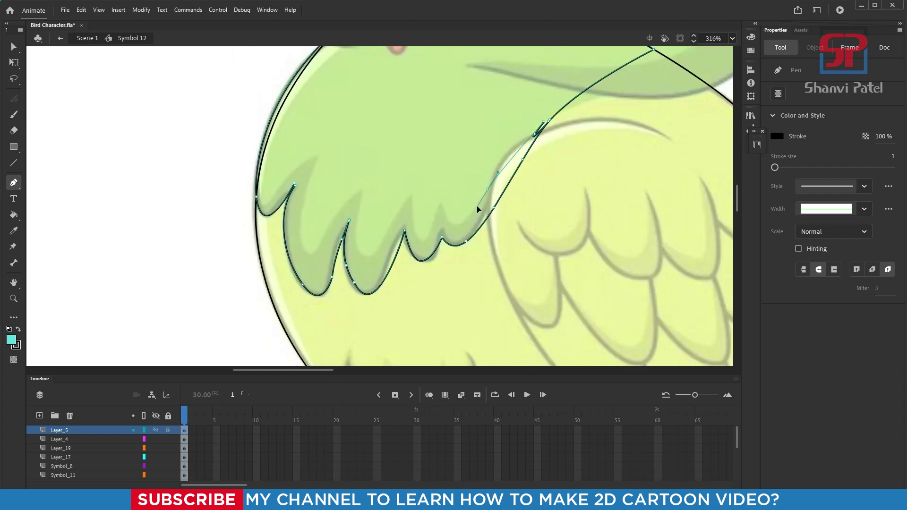
pyautogui.moveTo(478, 209); pyautogui.dragTo(413, 194)
pyautogui.click(454, 221)
pyautogui.click(412, 191)
# Step: Continue the inner shading line through the remaining feather tips to the front edge of the neck patch
pyautogui.moveTo(380, 244); pyautogui.dragTo(373, 253)
pyautogui.moveTo(356, 243); pyautogui.dragTo(357, 221)
pyautogui.moveTo(362, 192); pyautogui.dragTo(367, 181)
pyautogui.moveTo(336, 217); pyautogui.dragTo(329, 229)
pyautogui.moveTo(307, 251); pyautogui.dragTo(300, 246)
pyautogui.moveTo(300, 220); pyautogui.dragTo(253, 148)
pyautogui.click(319, 156)
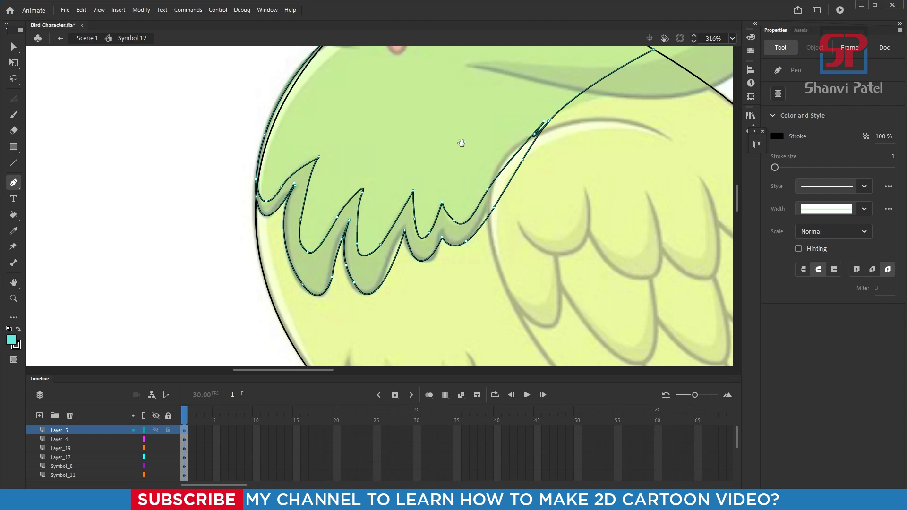
# Step: Remove the extra anchor point in the zigzag where the shading line meets the neck patch's rear edge
pyautogui.moveTo(462, 142); pyautogui.dragTo(403, 170)
pyautogui.press('v')
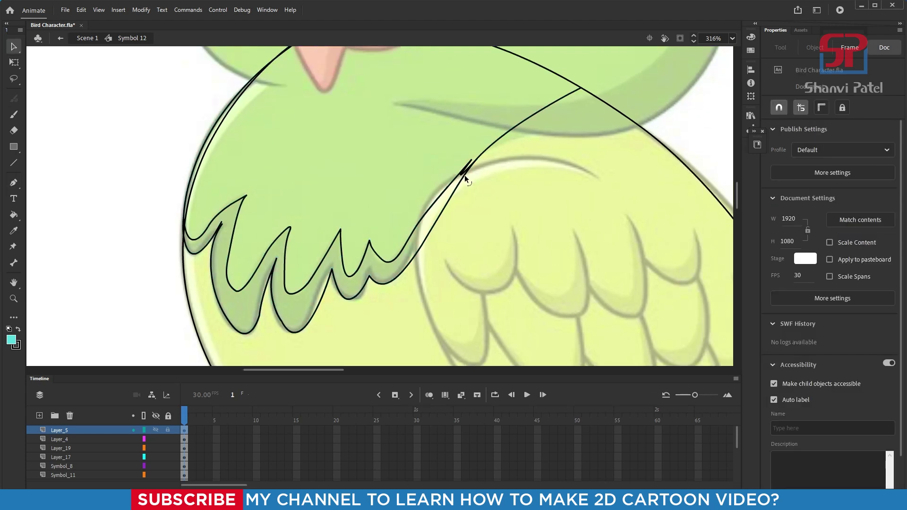
pyautogui.moveTo(381, 106); pyautogui.dragTo(520, 254)
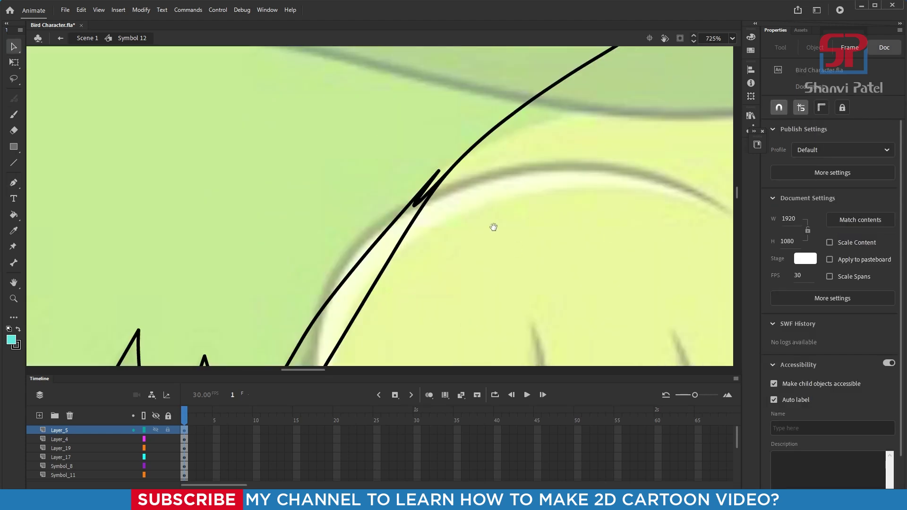
pyautogui.click(415, 206)
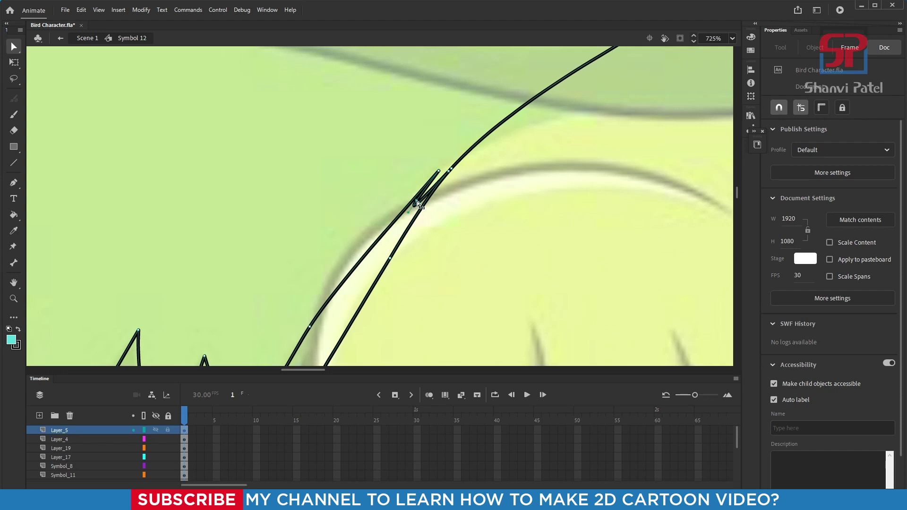
pyautogui.moveTo(342, 120); pyautogui.dragTo(506, 230)
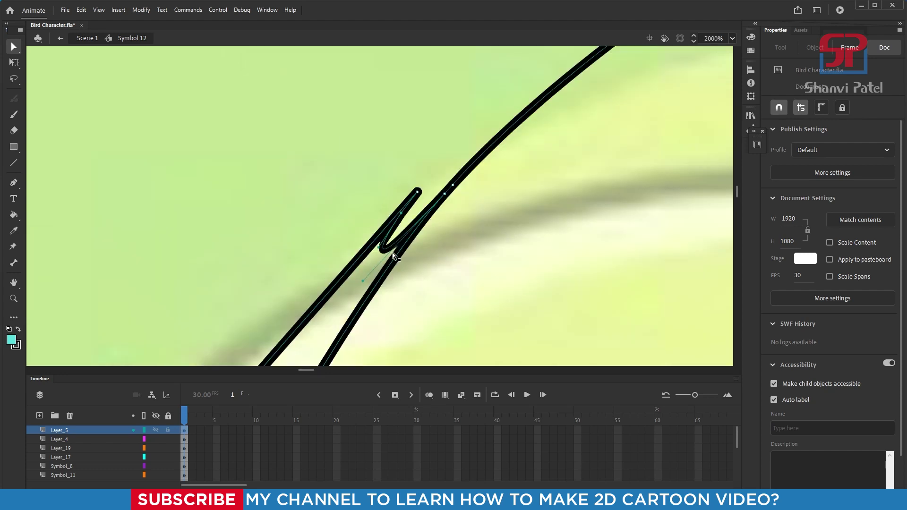
pyautogui.press('p')
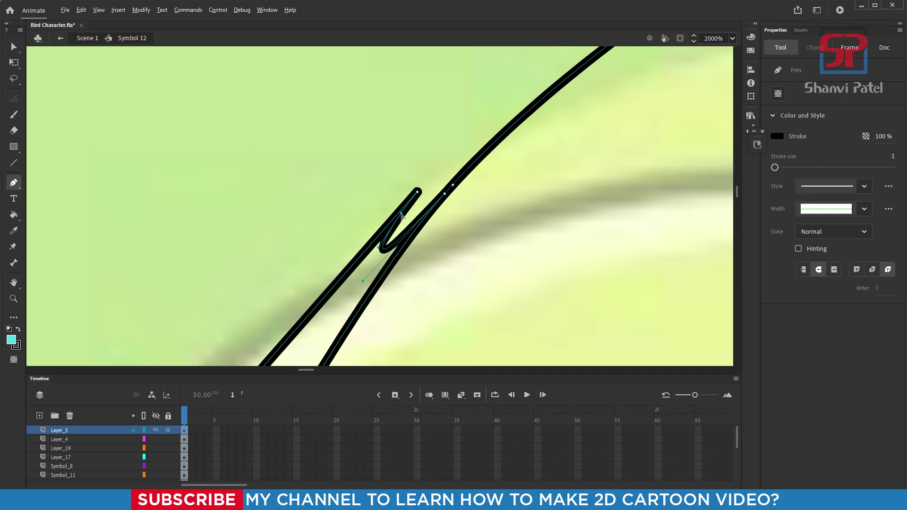
pyautogui.press('alt')
pyautogui.keyDown('alt'); pyautogui.click(402, 217); pyautogui.keyUp('alt')
pyautogui.moveTo(402, 217); pyautogui.dragTo(404, 229)
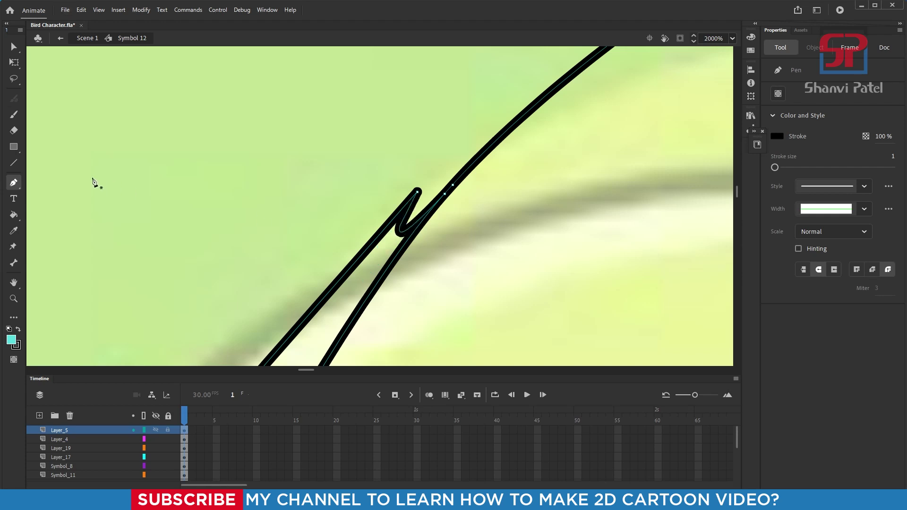
# Step: Clean up the remaining spike at that junction with the Delete Anchor Point tool, keeping the patch outline connected
pyautogui.click(19, 186)
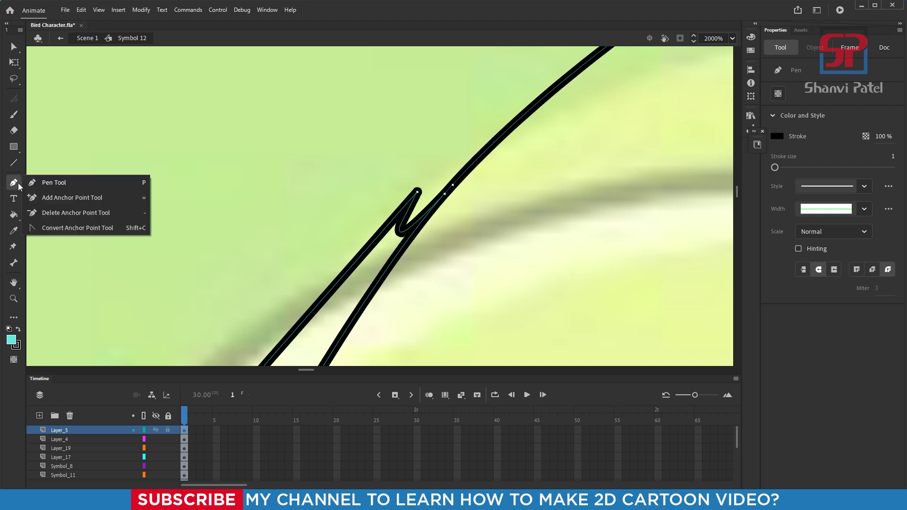
pyautogui.click(72, 214)
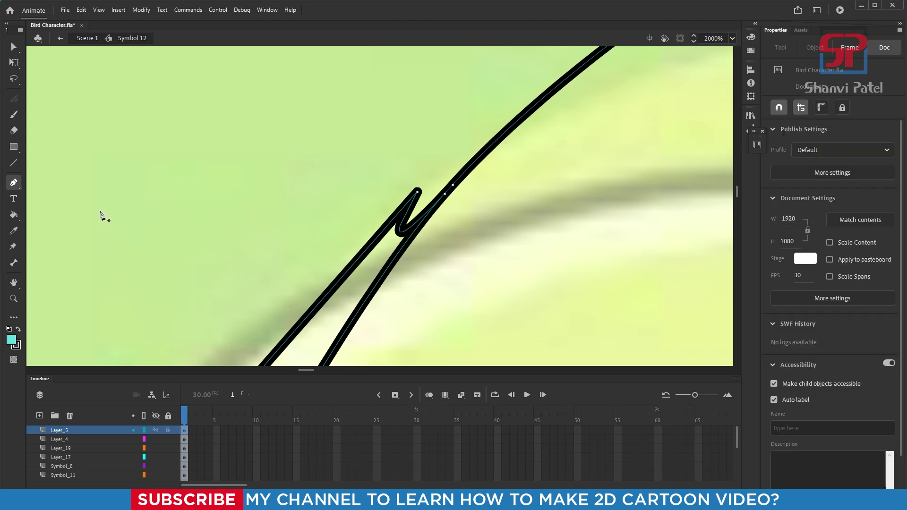
pyautogui.click(445, 194)
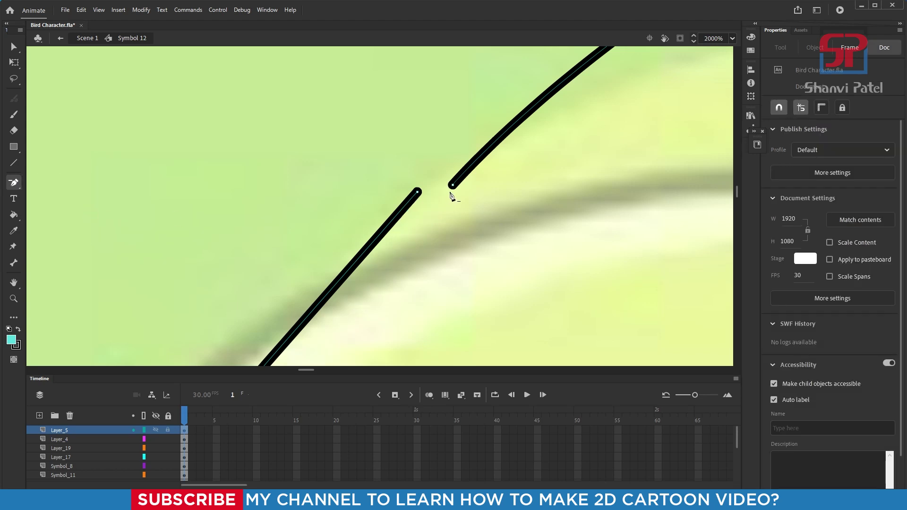
pyautogui.hotkey('ctrl', 'z')
pyautogui.click(417, 193)
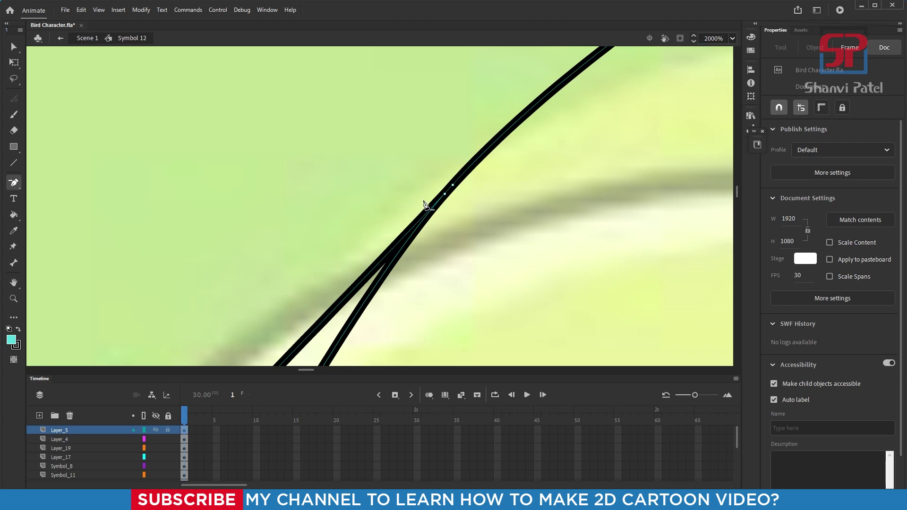
# Step: Leave Symbol 12 to sample the yellow-green of the reference bird's belly, and fill the body outline inside the symbol with it
pyautogui.hotkey('ctrl', '-')
pyautogui.hotkey('ctrl', '-')
pyautogui.hotkey('ctrl', '-')
pyautogui.hotkey('ctrl', '-')
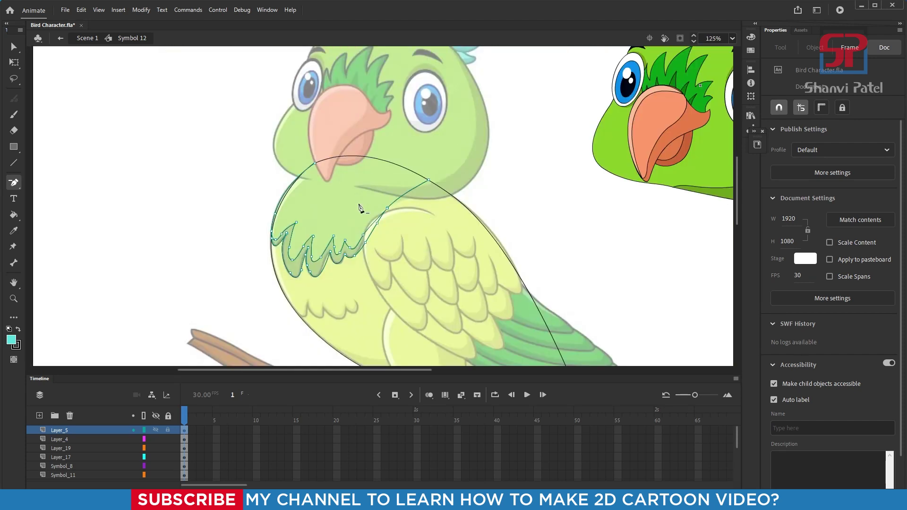
pyautogui.moveTo(211, 132); pyautogui.dragTo(549, 325)
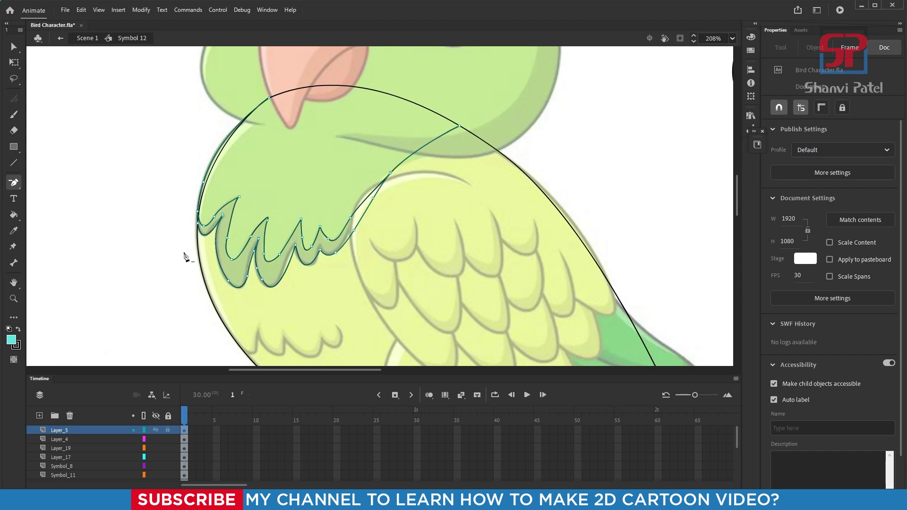
pyautogui.hotkey('ctrl', '-')
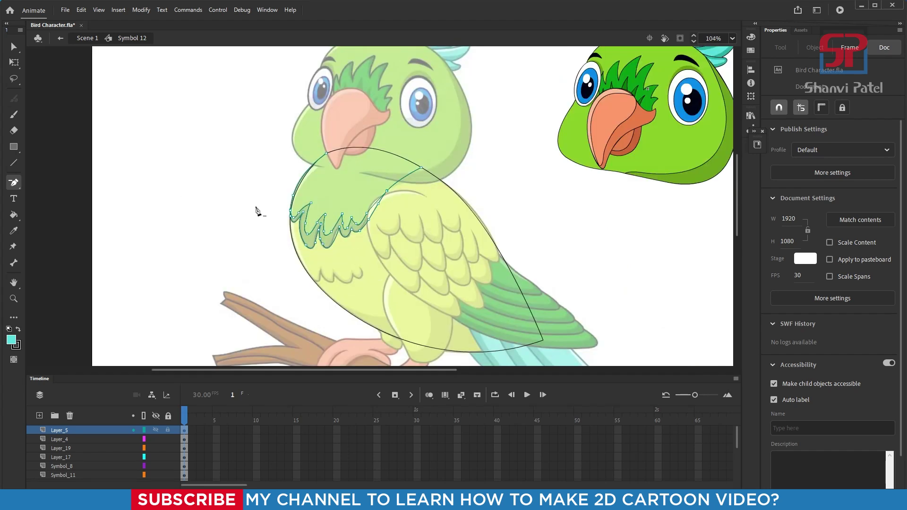
pyautogui.click(10, 63)
pyautogui.doubleClick(107, 209)
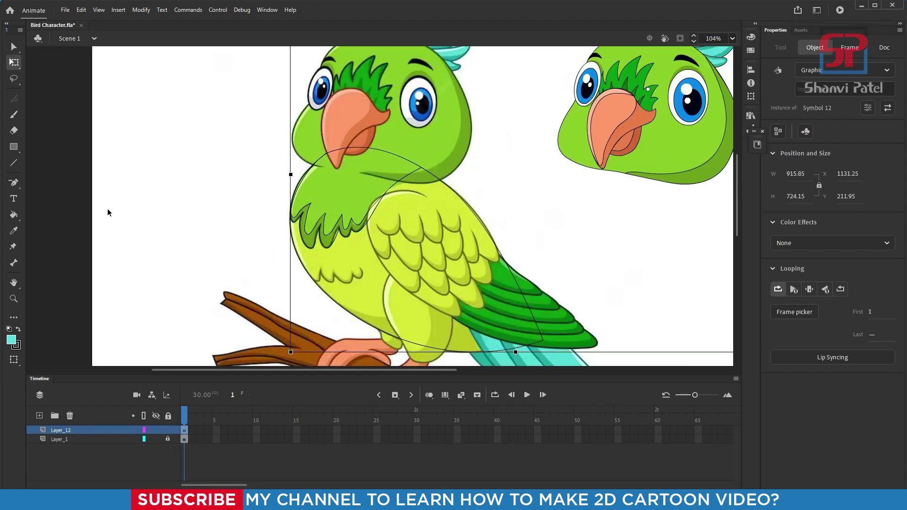
pyautogui.moveTo(369, 271); pyautogui.dragTo(406, 256)
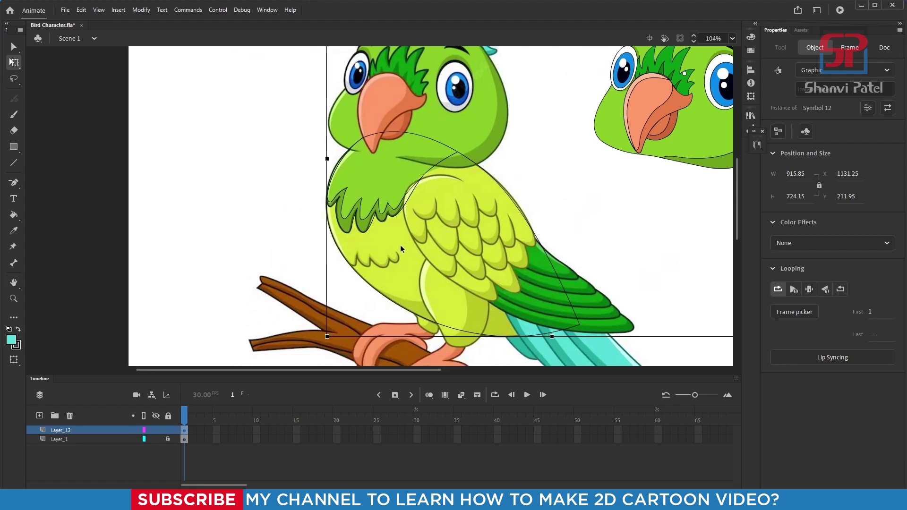
pyautogui.press('i')
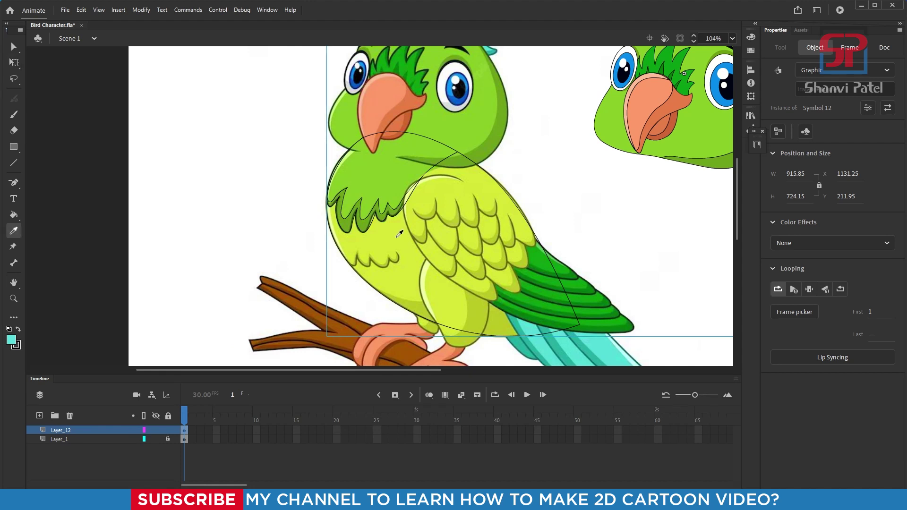
pyautogui.click(391, 242)
pyautogui.click(400, 222)
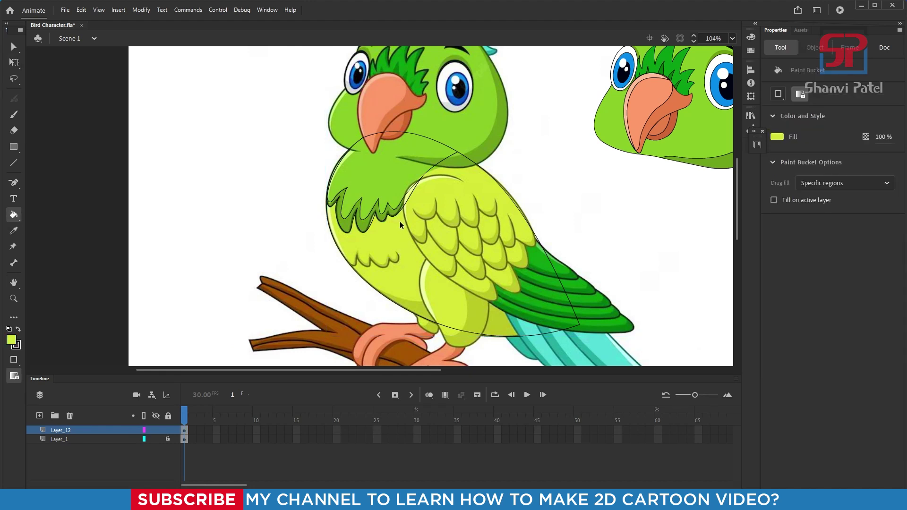
pyautogui.doubleClick(479, 168)
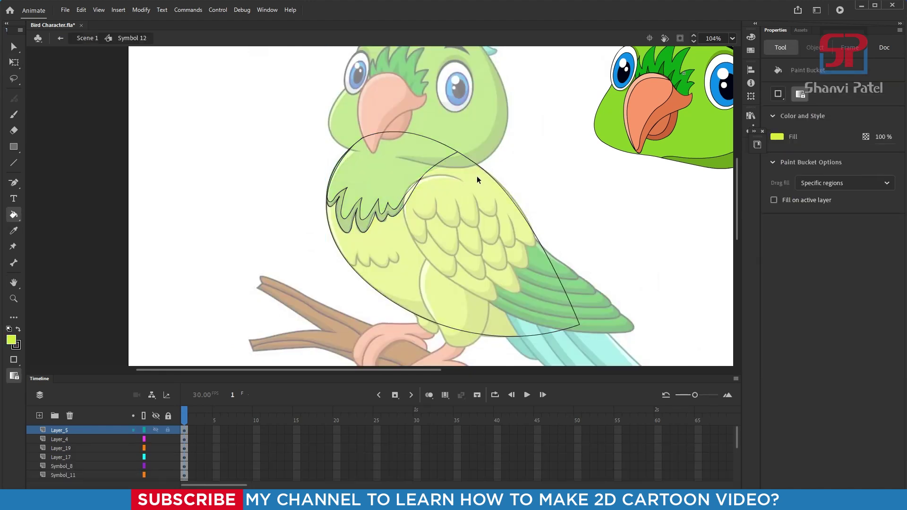
pyautogui.click(412, 264)
# Step: Sample the light green of the reference bird's head from Scene 1 and try to fill the neck patch areas in Symbol 12
pyautogui.doubleClick(259, 226)
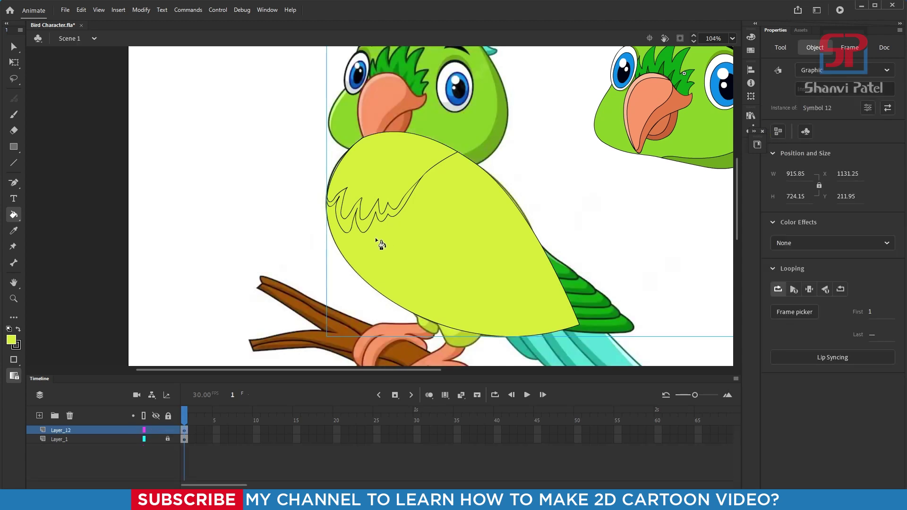
pyautogui.press('i')
pyautogui.click(475, 134)
pyautogui.doubleClick(401, 168)
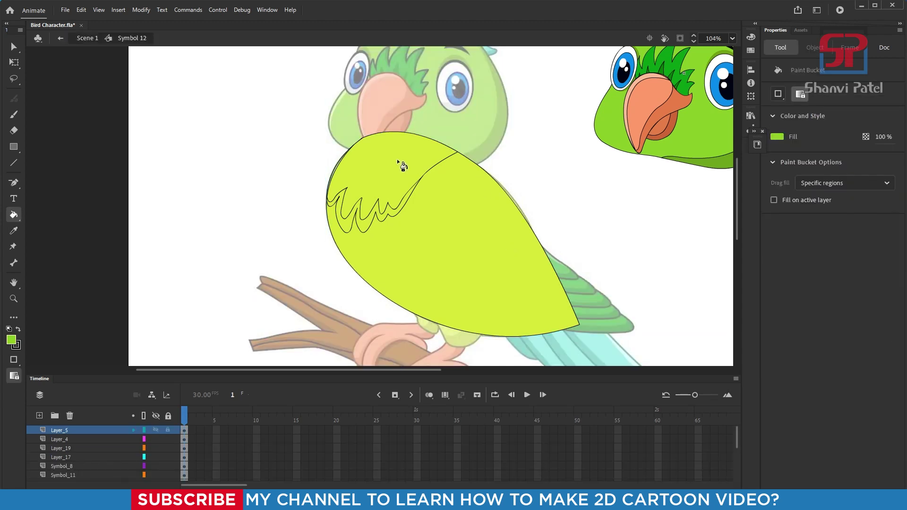
pyautogui.click(397, 159)
pyautogui.click(384, 210)
# Step: Inspect the neck patch outline for gaps, try shifting the anchor point where the shading line meets the rear edge, and undo the move
pyautogui.moveTo(272, 101); pyautogui.dragTo(509, 244)
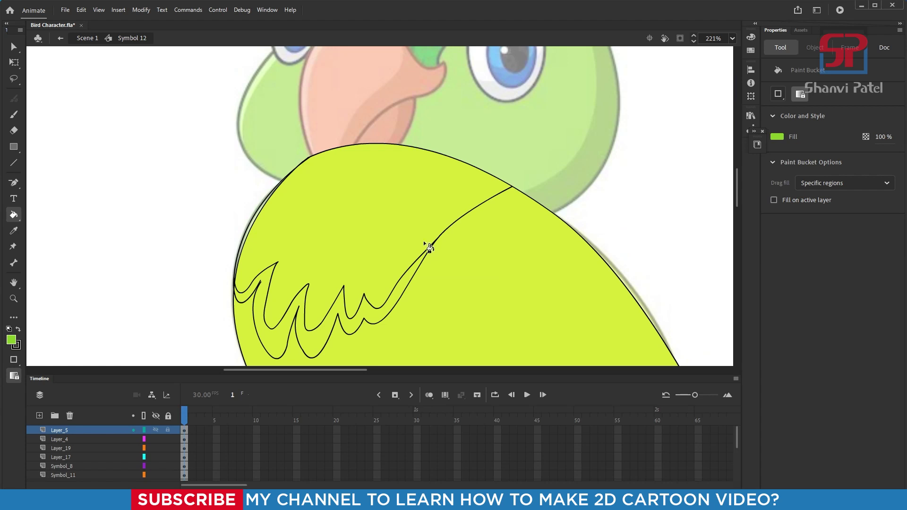
pyautogui.press('a')
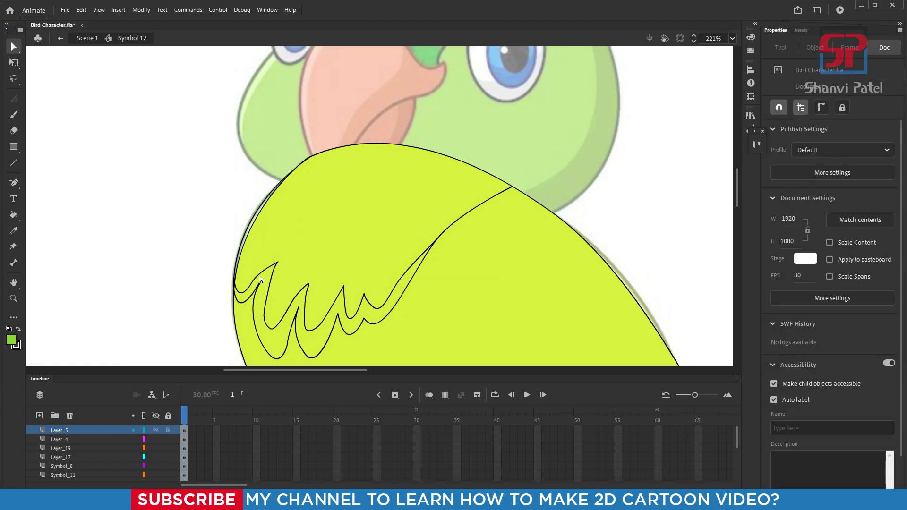
pyautogui.click(277, 270)
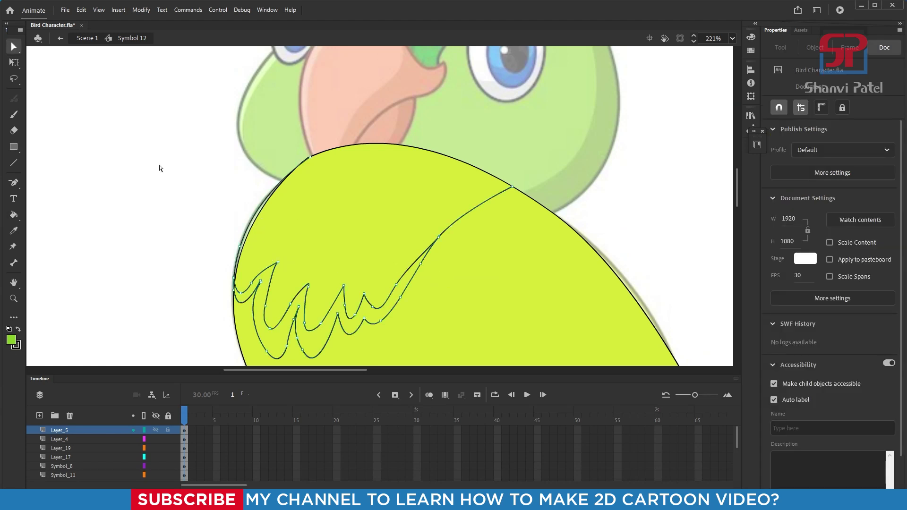
pyautogui.moveTo(166, 132); pyautogui.dragTo(508, 337)
pyautogui.moveTo(471, 306); pyautogui.dragTo(419, 290)
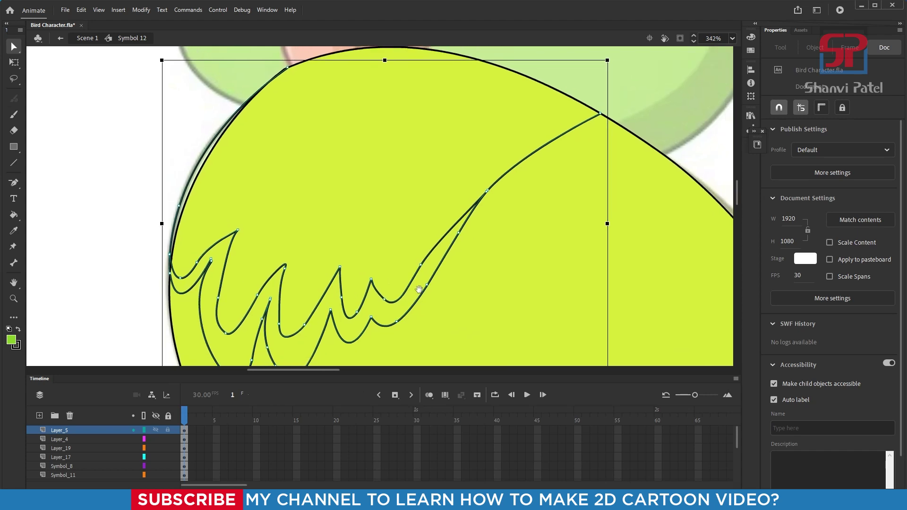
pyautogui.moveTo(460, 177); pyautogui.dragTo(509, 203)
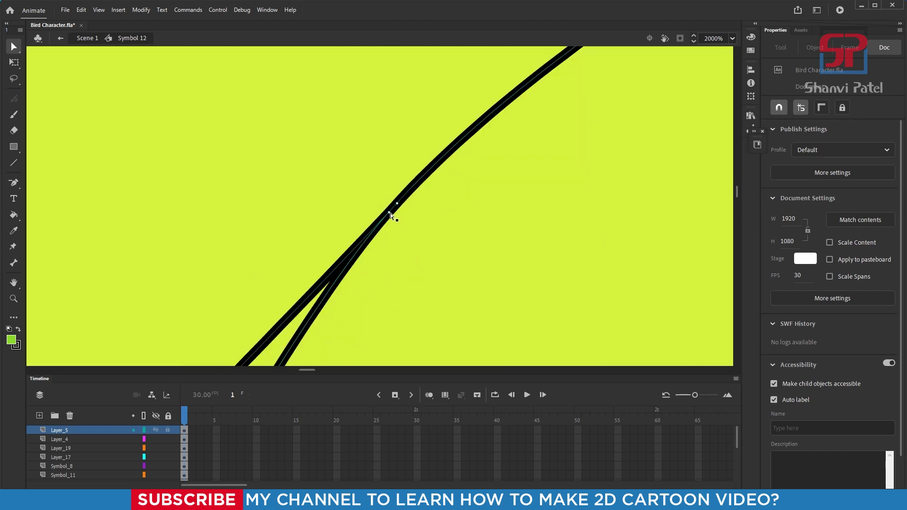
pyautogui.moveTo(389, 213); pyautogui.dragTo(370, 200)
pyautogui.hotkey('ctrl', 'z')
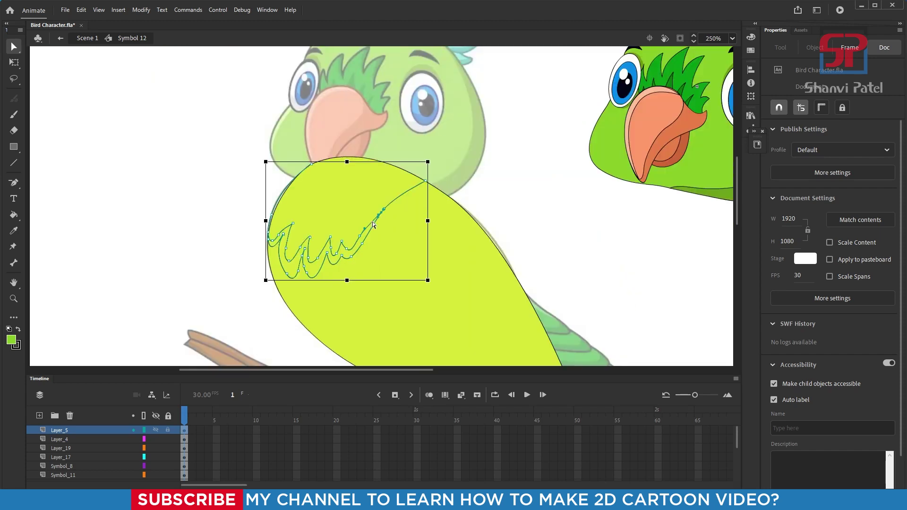
# Step: Try shifting the whole neck patch outline down off the body's edge, and undo the move
pyautogui.click(376, 226)
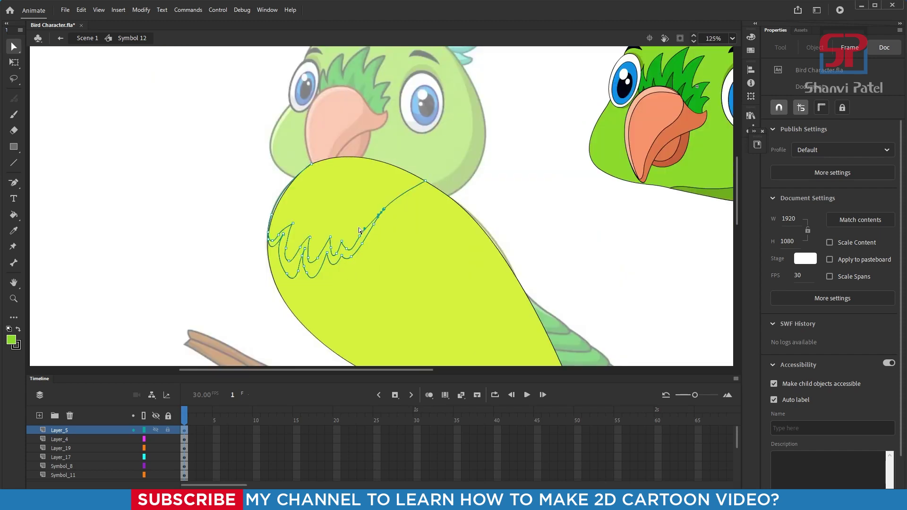
pyautogui.click(16, 65)
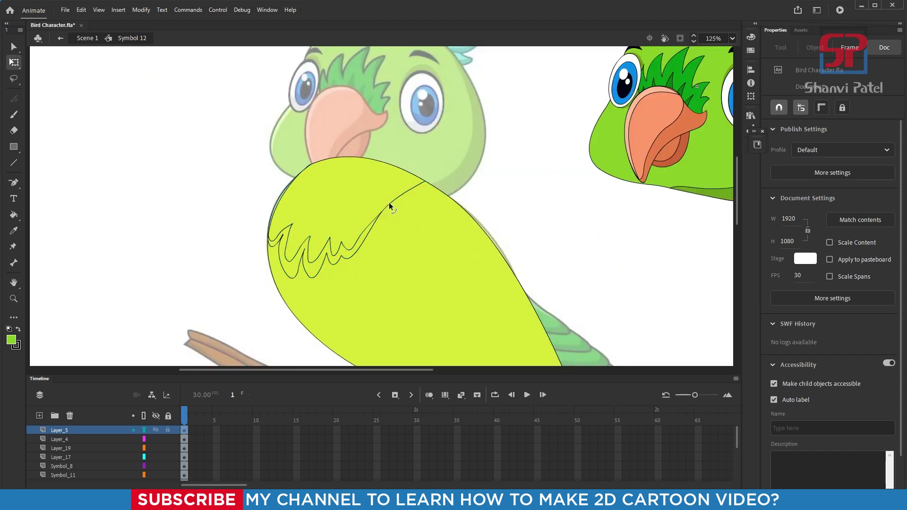
pyautogui.click(390, 205)
pyautogui.moveTo(275, 140); pyautogui.dragTo(485, 259)
pyautogui.moveTo(421, 209); pyautogui.dragTo(436, 231)
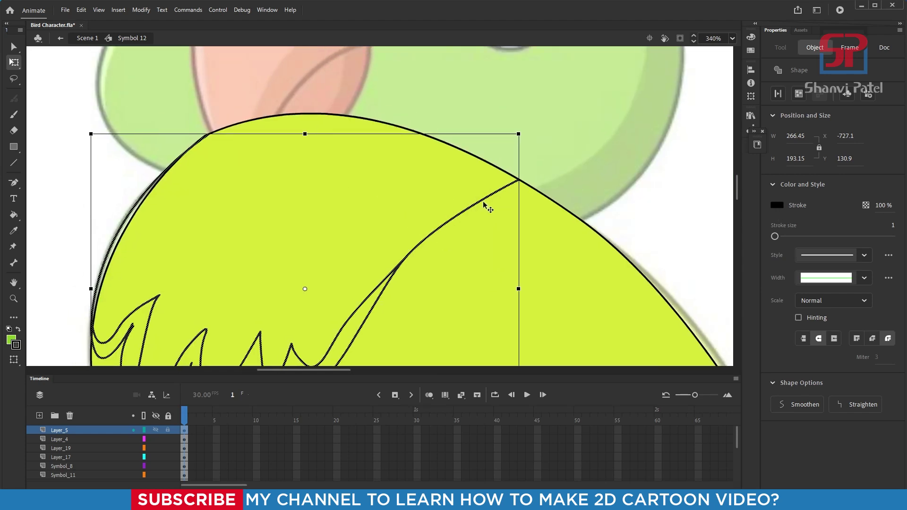
pyautogui.moveTo(482, 207); pyautogui.dragTo(468, 246)
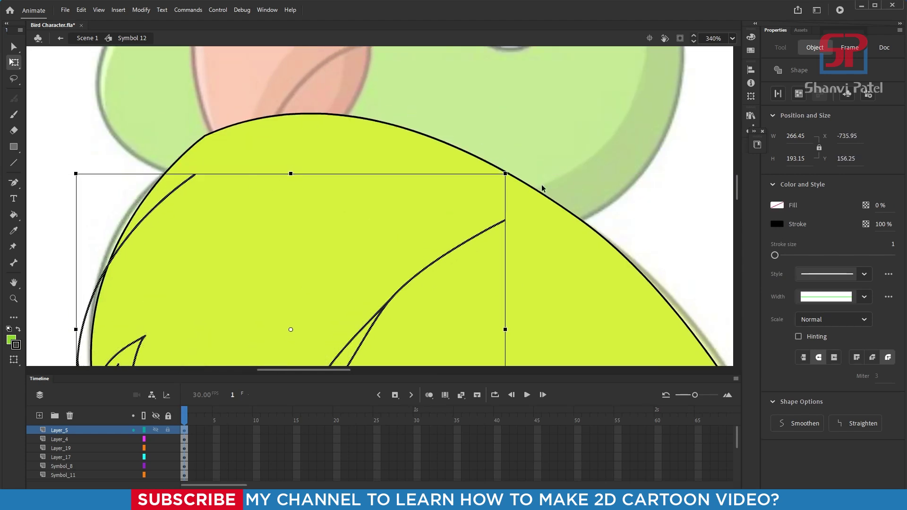
pyautogui.hotkey('ctrl', 'z')
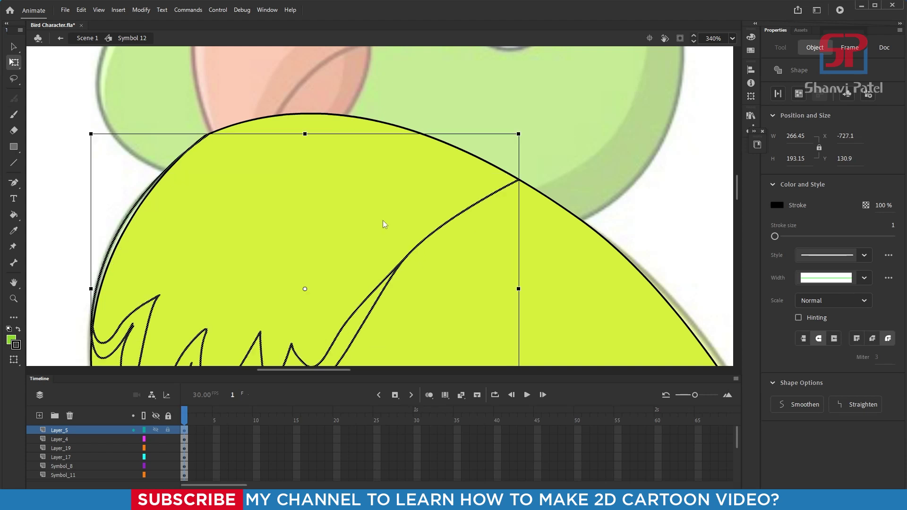
# Step: Close the neck patch along the body's upper edge with a Pen curve between its open end anchors, and fill it light green
pyautogui.press('p')
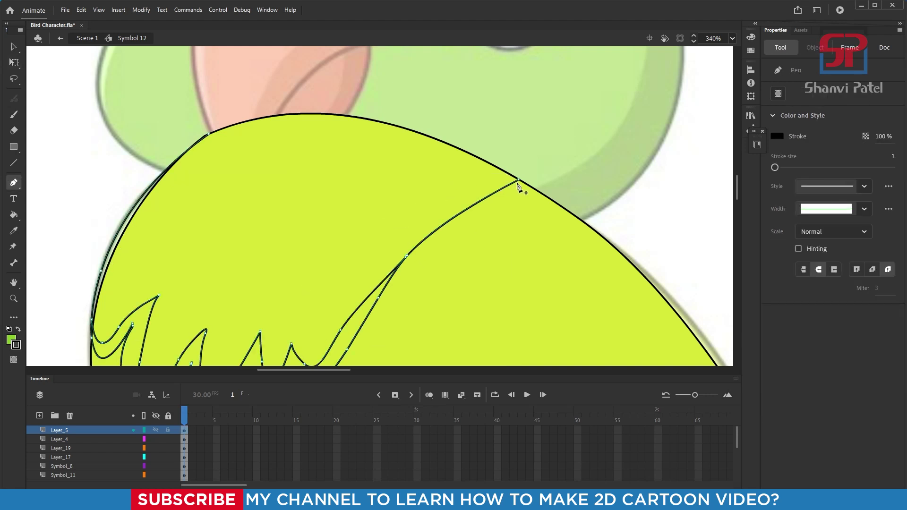
pyautogui.click(519, 182)
pyautogui.moveTo(206, 136)
pyautogui.mouseDown()
pyautogui.moveTo(97, 172)
pyautogui.moveTo(70, 192)
pyautogui.moveTo(78, 200)
pyautogui.mouseUp()
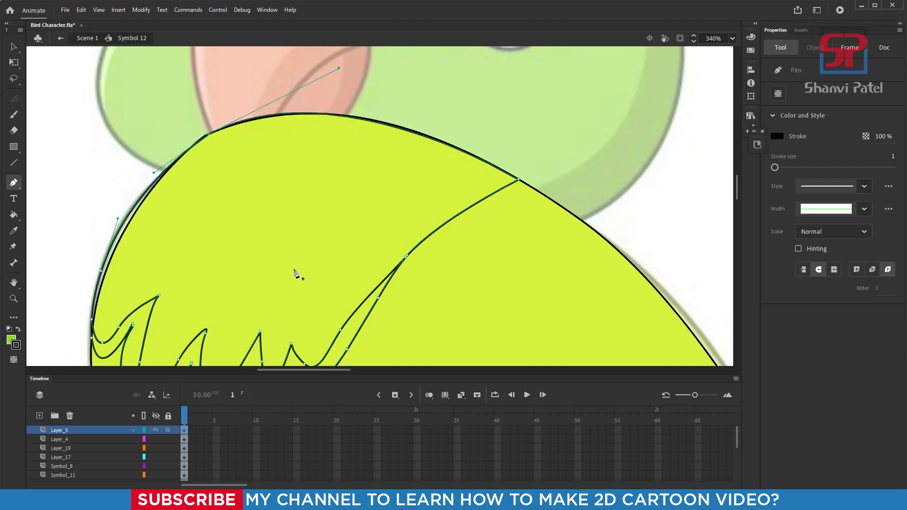
pyautogui.press('ctrl')
pyautogui.hotkey('ctrl', '-')
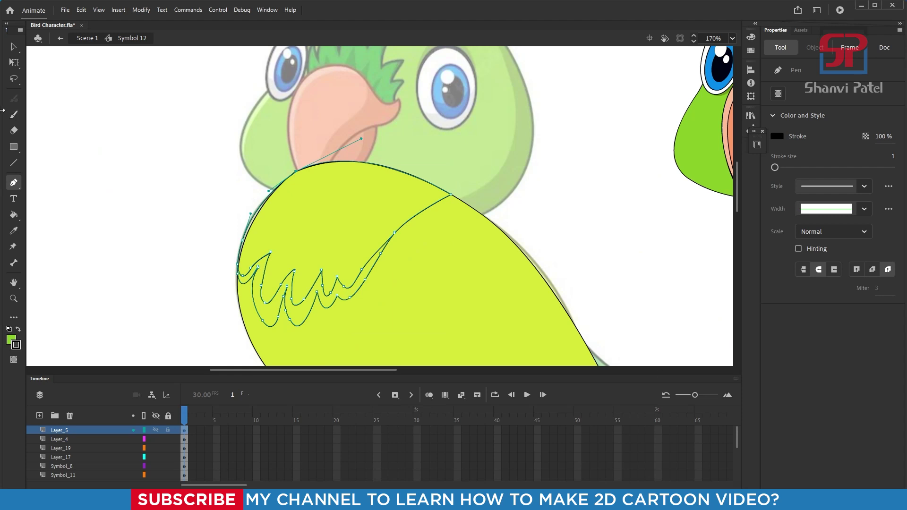
pyautogui.click(13, 216)
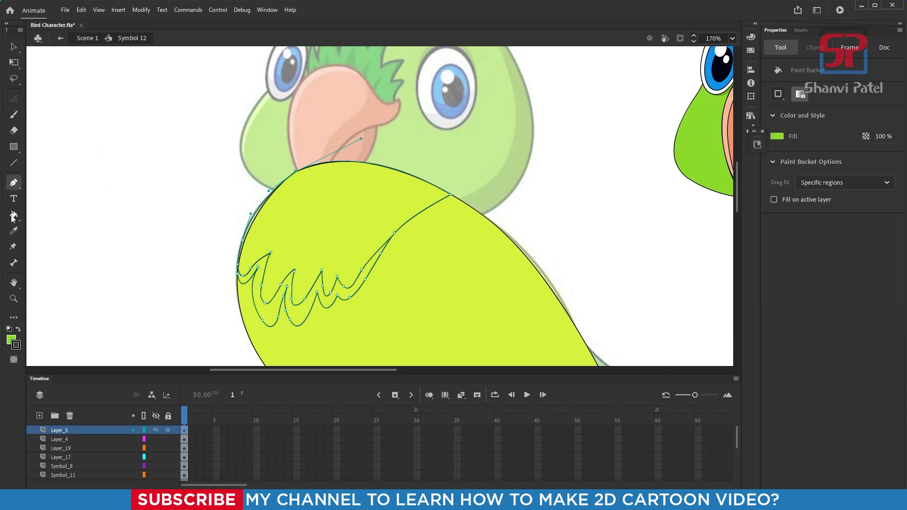
pyautogui.click(335, 220)
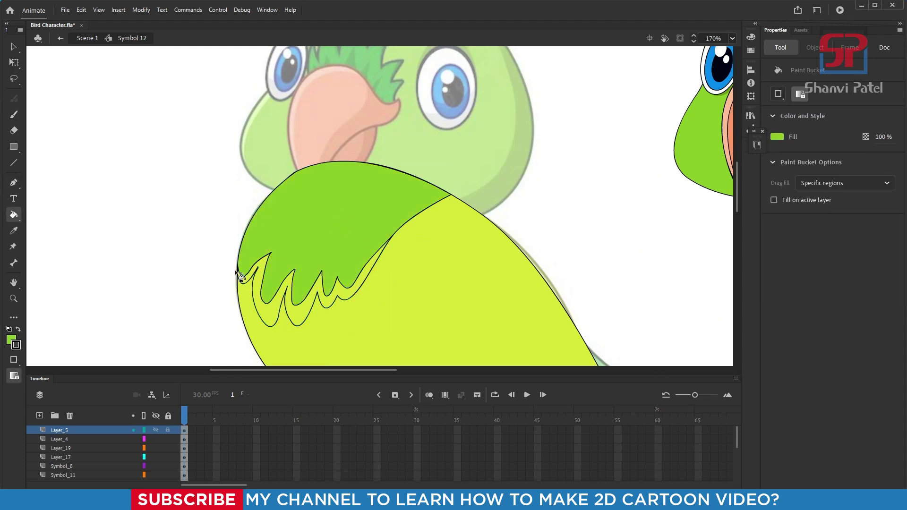
# Step: Sample the darker shading green of the reference bird's head from Scene 1, try filling the feather shading band in Symbol 12, and undo the fill
pyautogui.doubleClick(185, 192)
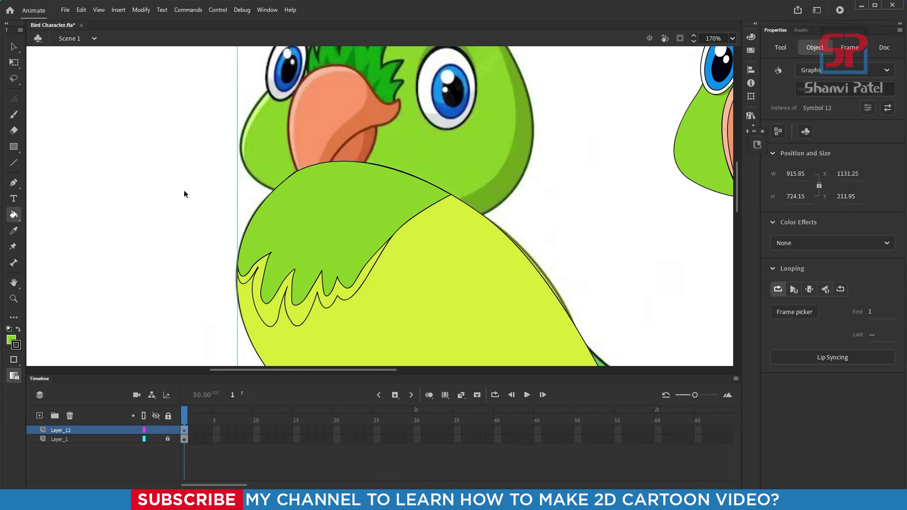
pyautogui.press('i')
pyautogui.click(501, 199)
pyautogui.keyDown('ctrl'); pyautogui.doubleClick(342, 272); pyautogui.keyUp('ctrl')
pyautogui.click(325, 299)
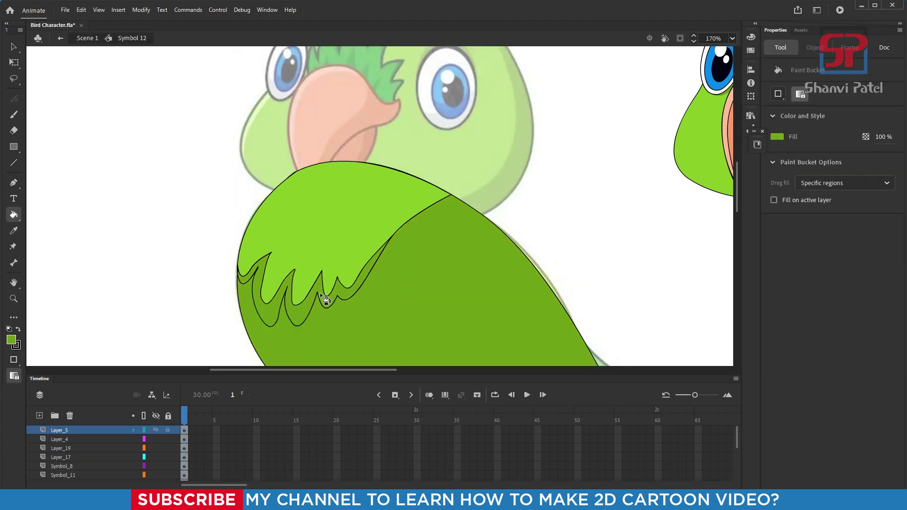
pyautogui.hotkey('ctrl', 'z')
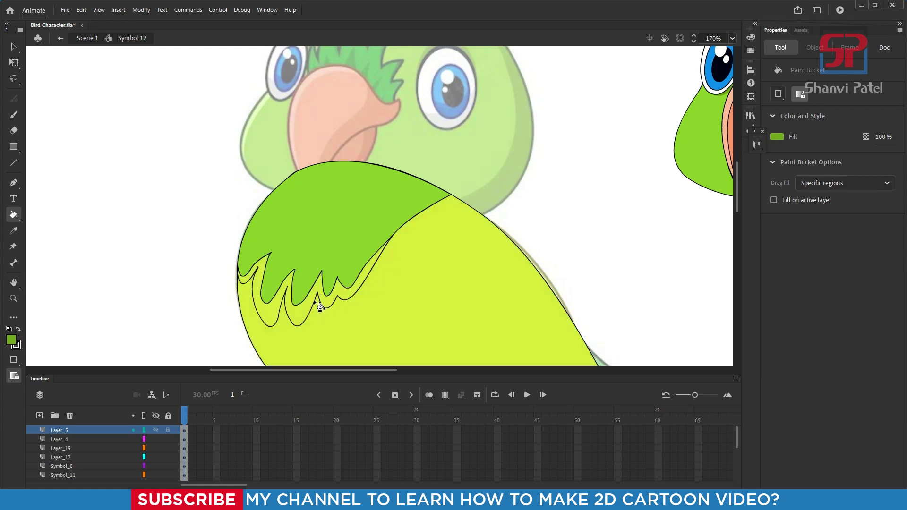
# Step: Close the gap at the foremost lower feather notch by joining the loose end anchors of the shading outline
pyautogui.moveTo(145, 197); pyautogui.dragTo(458, 324)
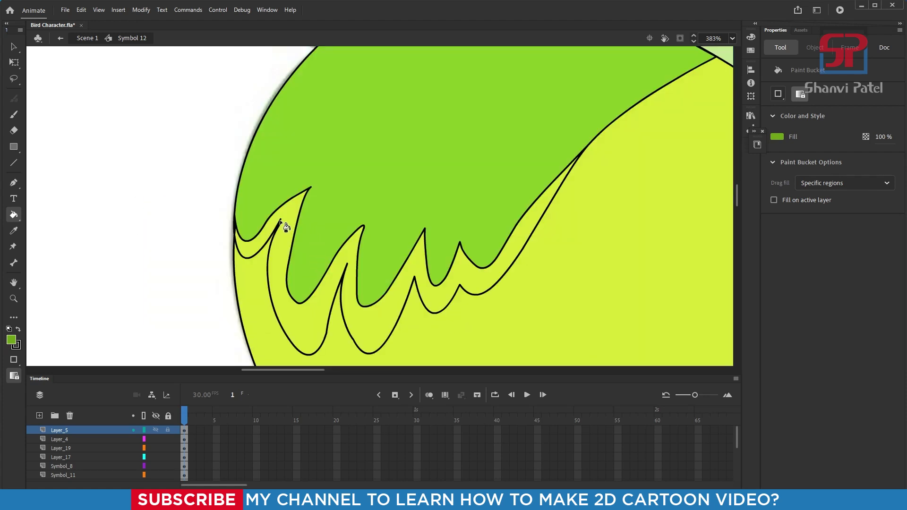
pyautogui.scroll(5, 302, 250)
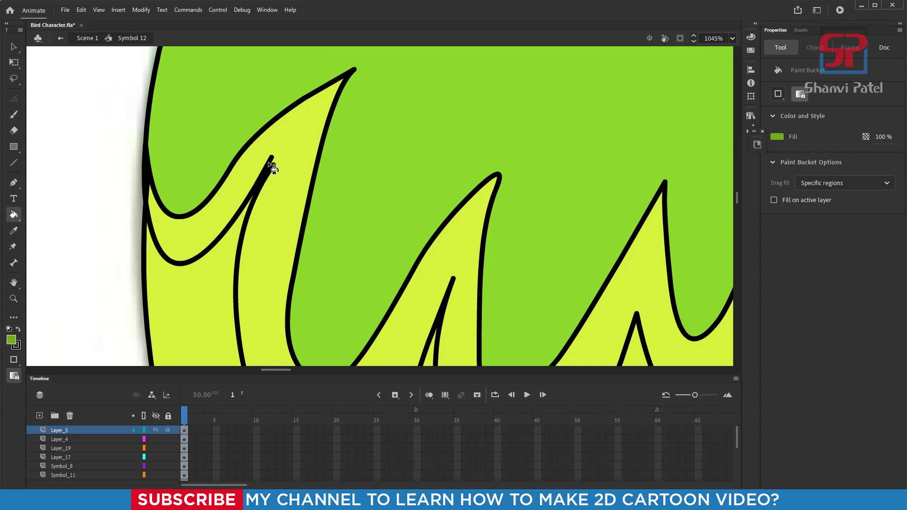
pyautogui.press('v')
pyautogui.click(273, 163)
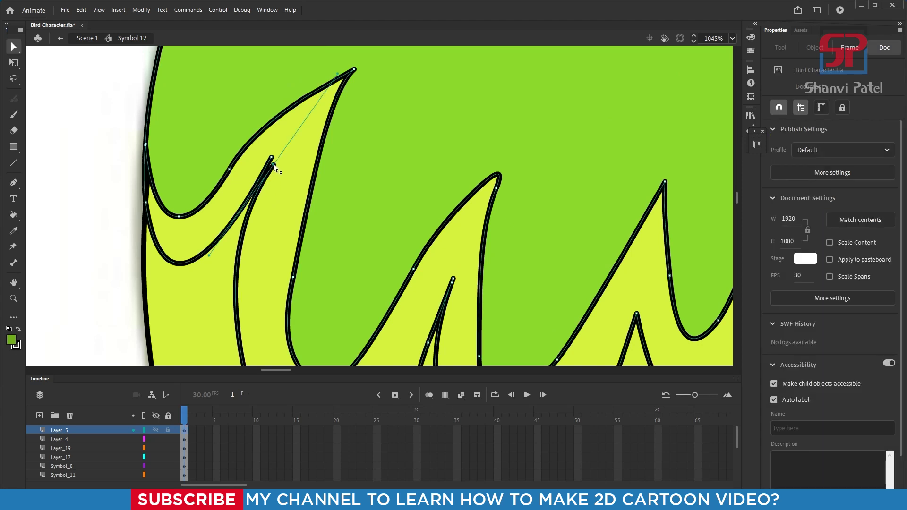
pyautogui.moveTo(272, 157); pyautogui.dragTo(271, 157)
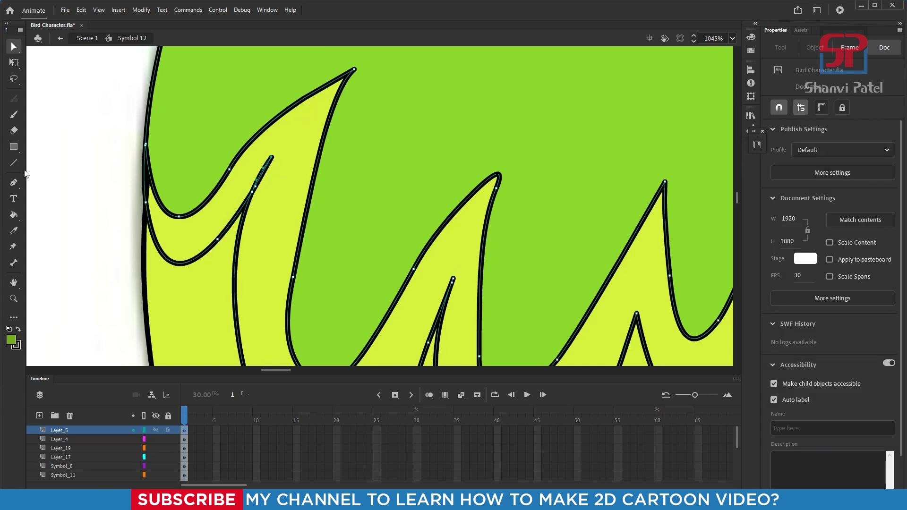
# Step: Fill the shading band along the neck feathers with the sampled dark green
pyautogui.click(14, 214)
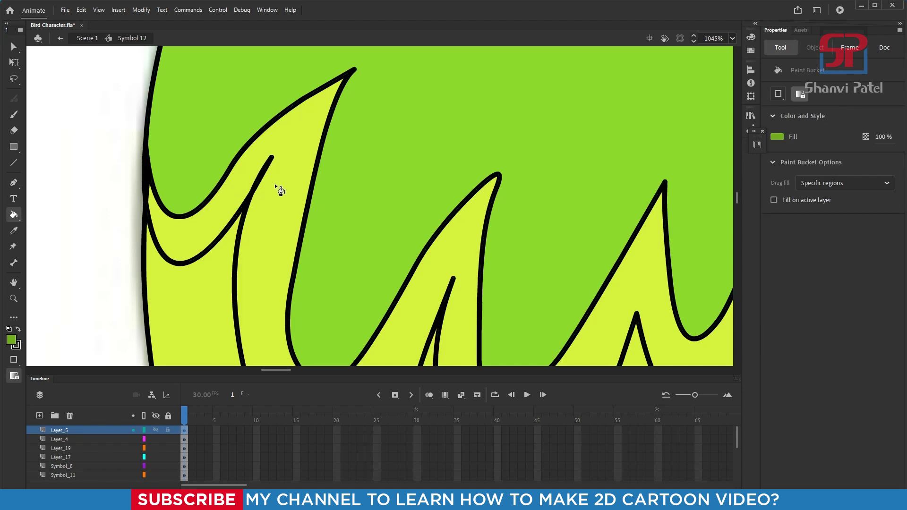
pyautogui.click(280, 191)
pyautogui.hotkey('ctrl', '-')
pyautogui.hotkey('ctrl', '-')
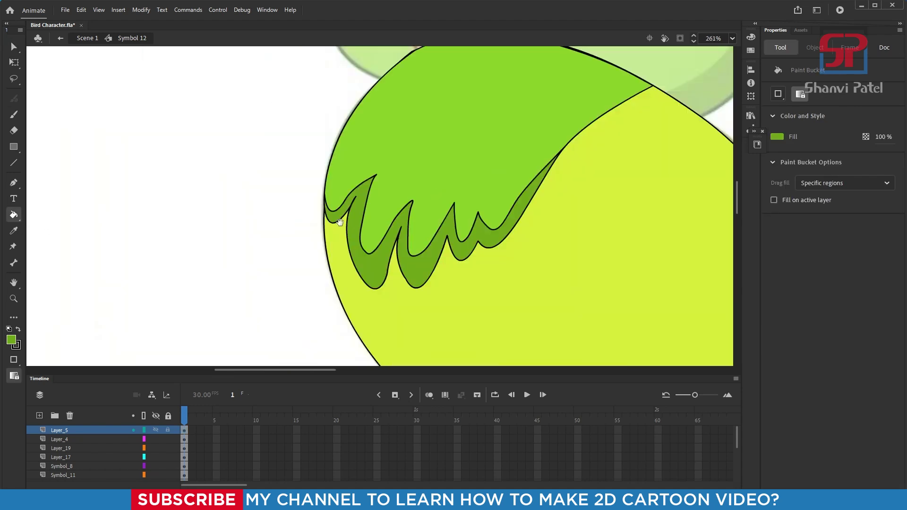
pyautogui.moveTo(339, 222); pyautogui.dragTo(218, 243)
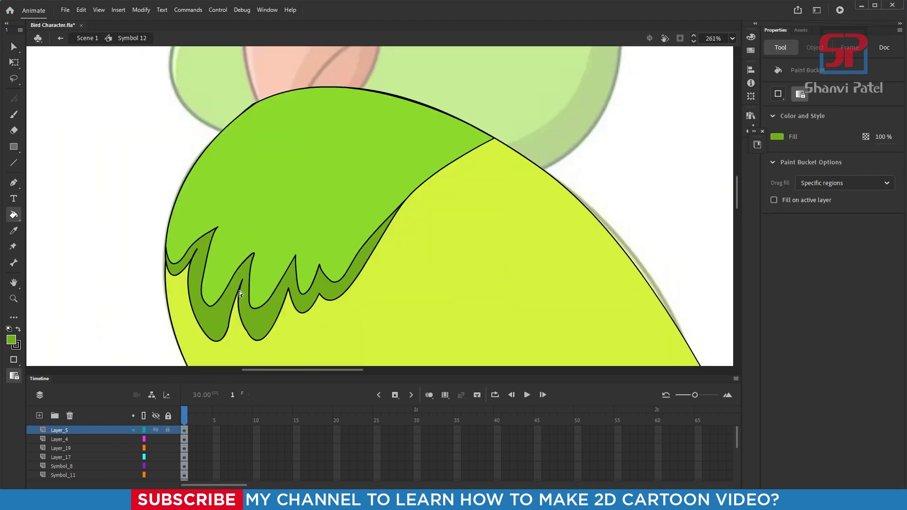
# Step: Delete the black inner line segments separating the light green neck feathers from their dark green shading
pyautogui.press('a')
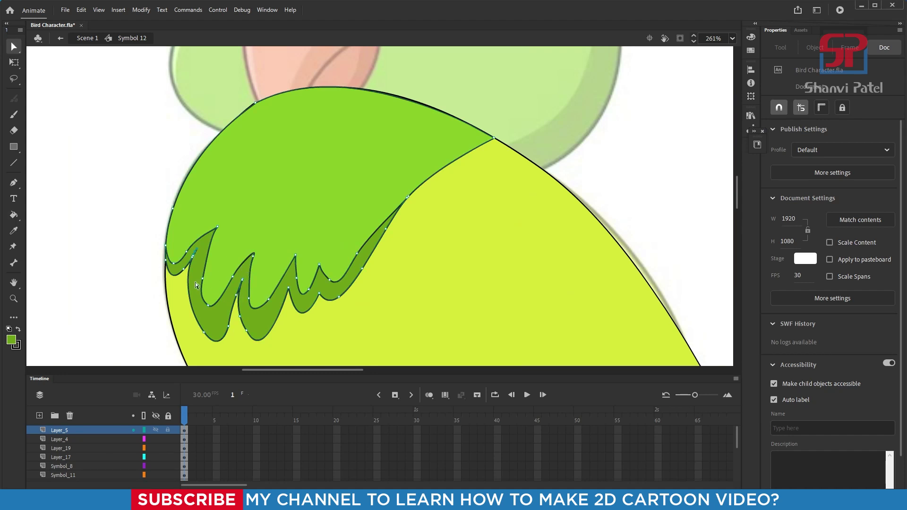
pyautogui.press('p')
pyautogui.press('v')
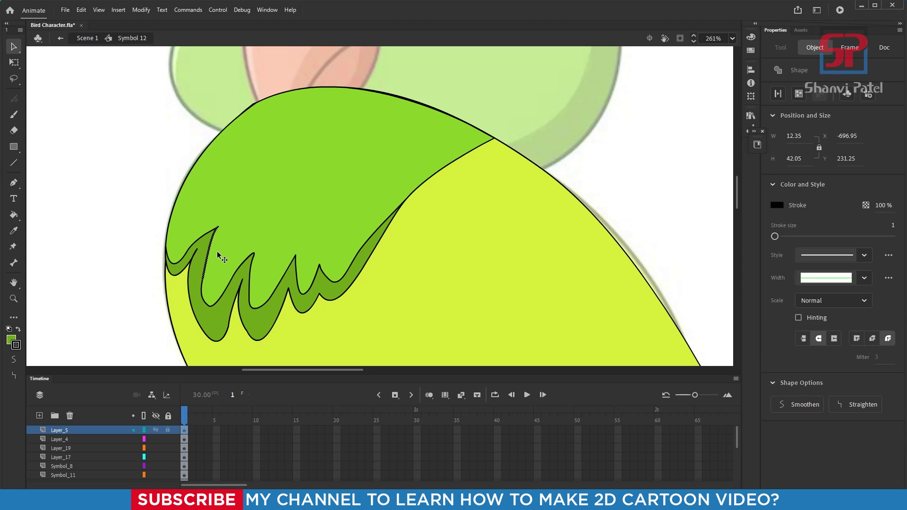
pyautogui.press('Delete')
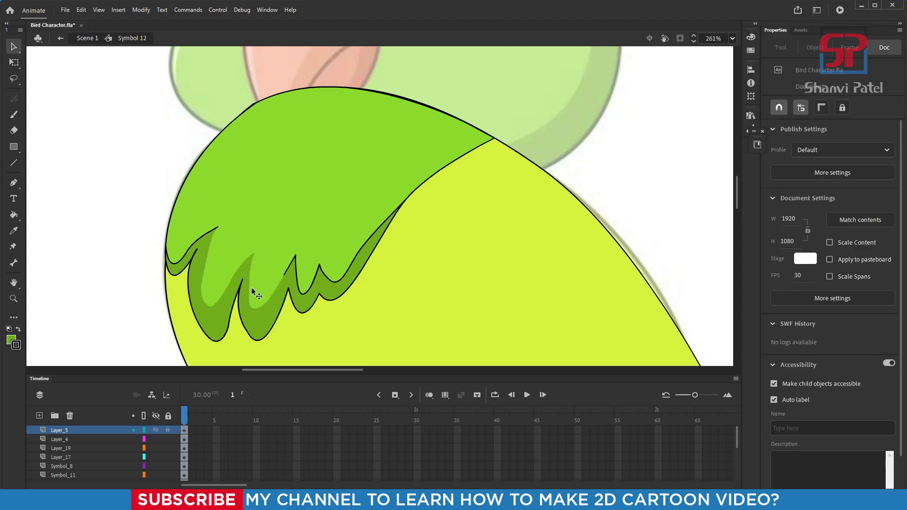
pyautogui.click(315, 276)
pyautogui.press('Delete')
pyautogui.click(332, 284)
pyautogui.press('Delete')
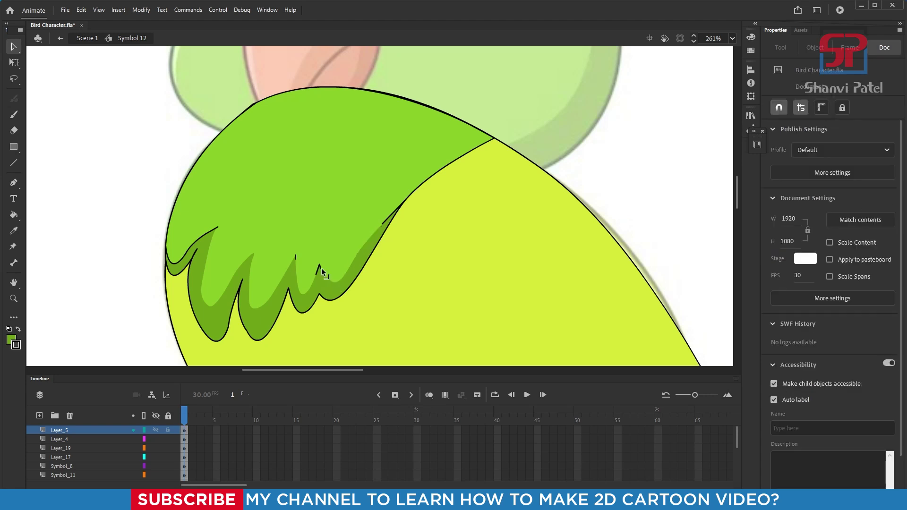
pyautogui.click(318, 267)
pyautogui.press('Delete')
pyautogui.click(391, 218)
pyautogui.press('Delete')
pyautogui.click(210, 231)
pyautogui.press('Delete')
# Step: Convert the yellow-green body shape with its outline into a graphic symbol
pyautogui.hotkey('ctrl', '-')
pyautogui.hotkey('ctrl', '-')
pyautogui.moveTo(241, 76); pyautogui.dragTo(661, 359)
pyautogui.click(14, 62)
pyautogui.click(341, 257)
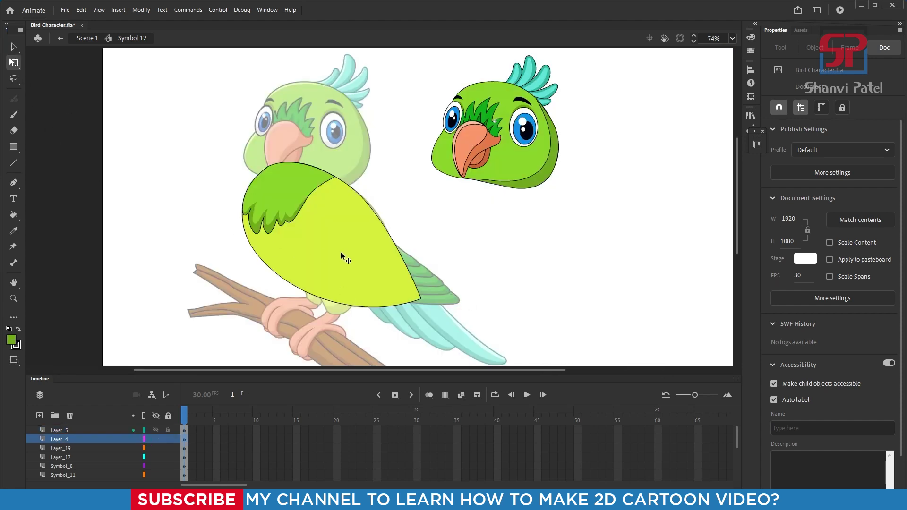
pyautogui.press('F8')
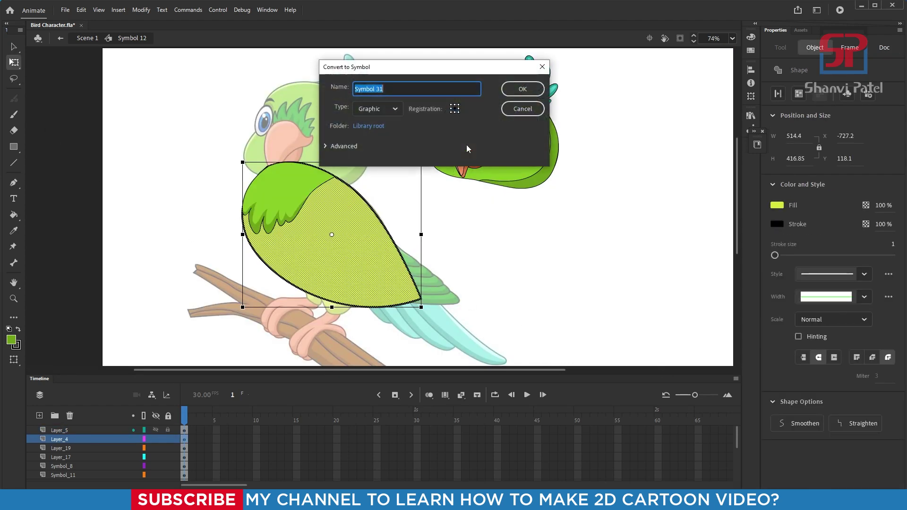
pyautogui.click(523, 88)
pyautogui.click(290, 192)
pyautogui.click(288, 191)
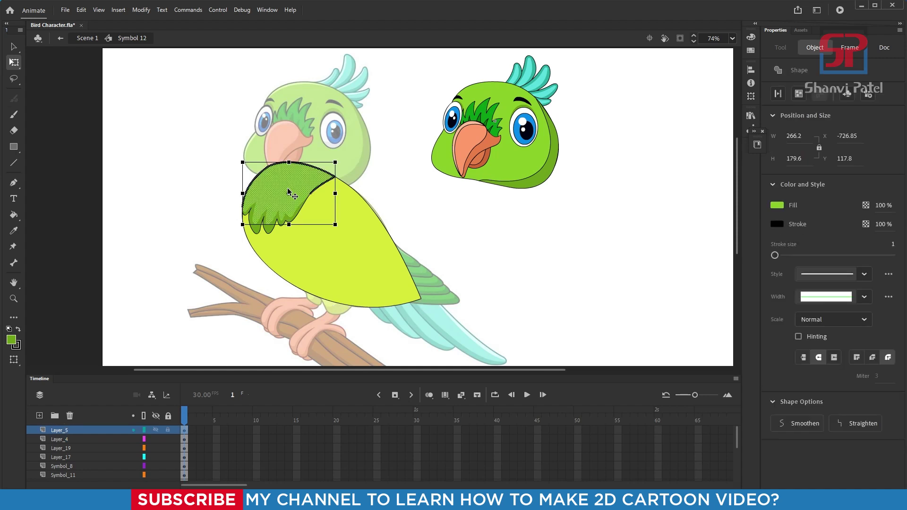
pyautogui.press('F8')
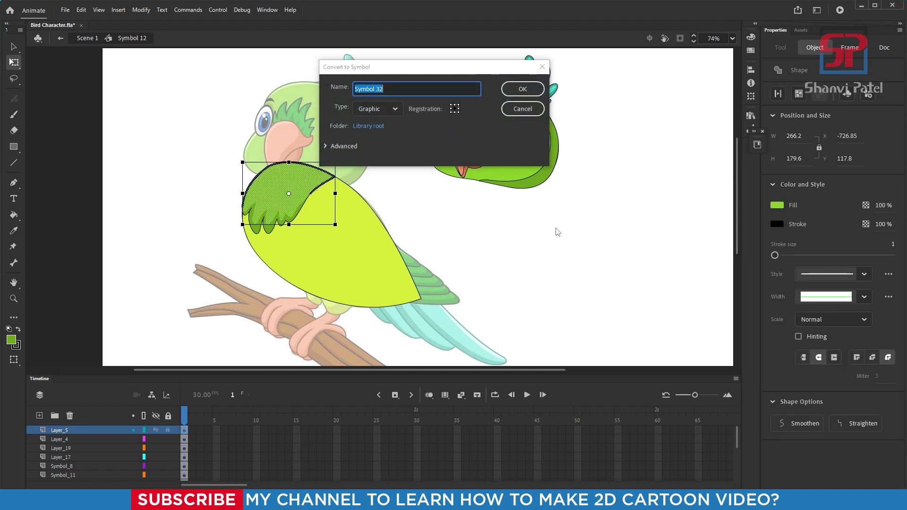
pyautogui.click(538, 112)
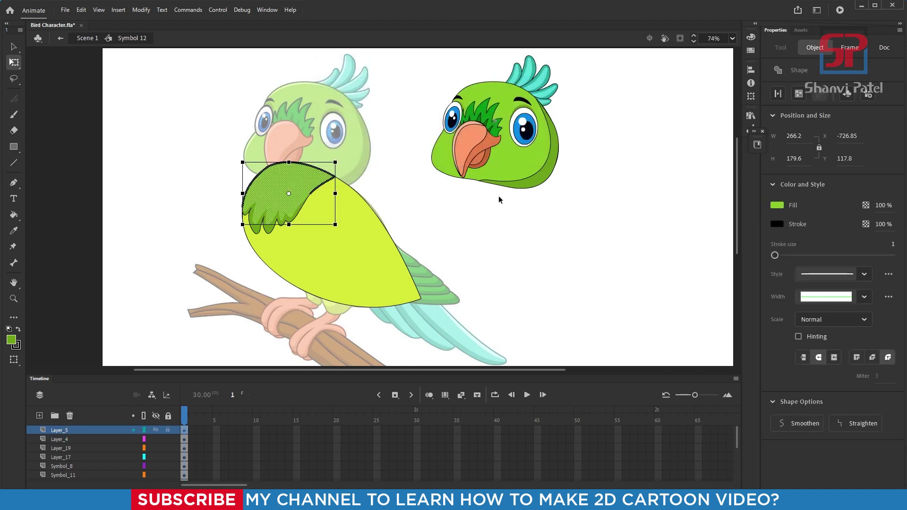
# Step: Select the complete neck patch including its dark shading, without the body, and convert it to a graphic symbol
pyautogui.moveTo(211, 101); pyautogui.dragTo(485, 313)
pyautogui.moveTo(144, 103); pyautogui.dragTo(410, 305)
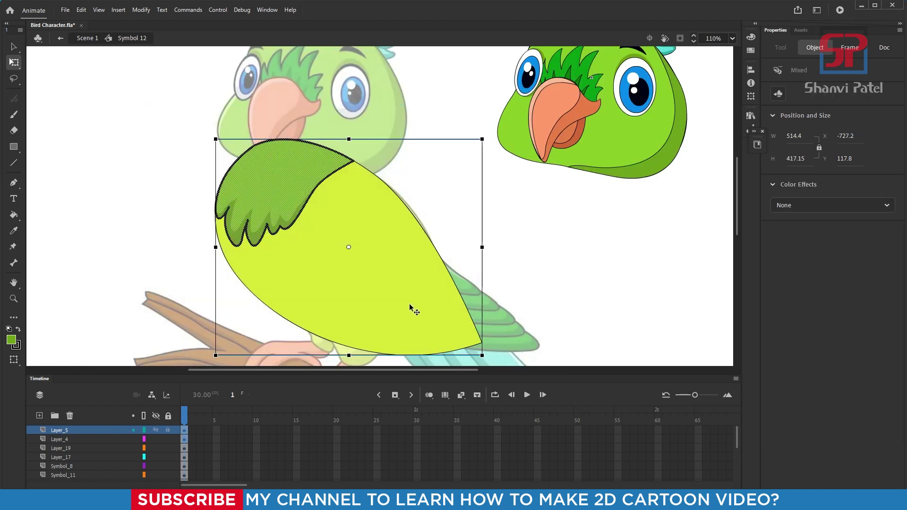
pyautogui.keyDown('shift'); pyautogui.click(399, 285); pyautogui.keyUp('shift')
pyautogui.press('F8')
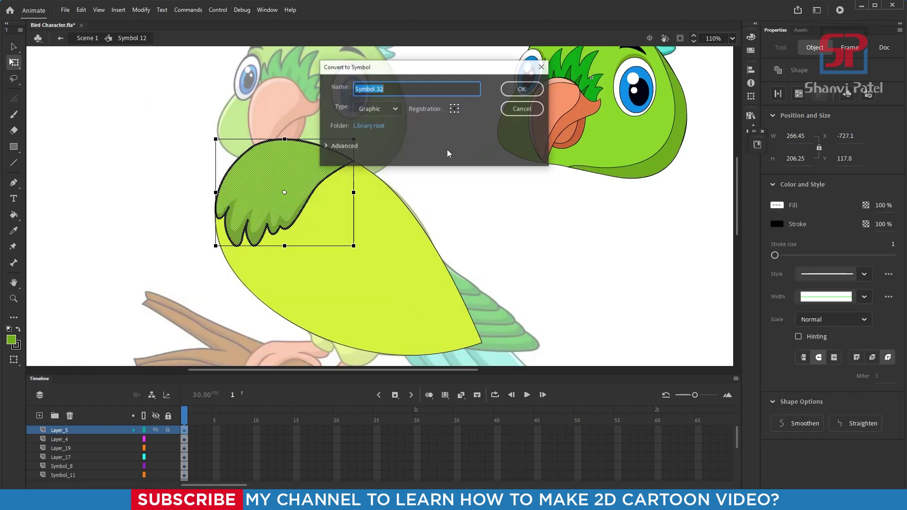
pyautogui.press('Return')
# Step: Move the body and neck symbols together off the reference bird to sit beneath the drawn head
pyautogui.keyDown('shift'); pyautogui.click(392, 268); pyautogui.keyUp('shift')
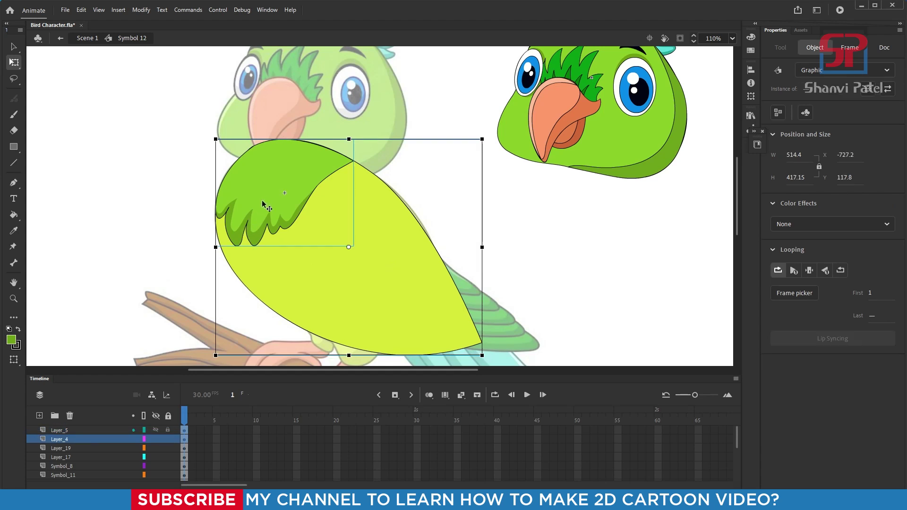
pyautogui.moveTo(279, 196); pyautogui.dragTo(557, 231)
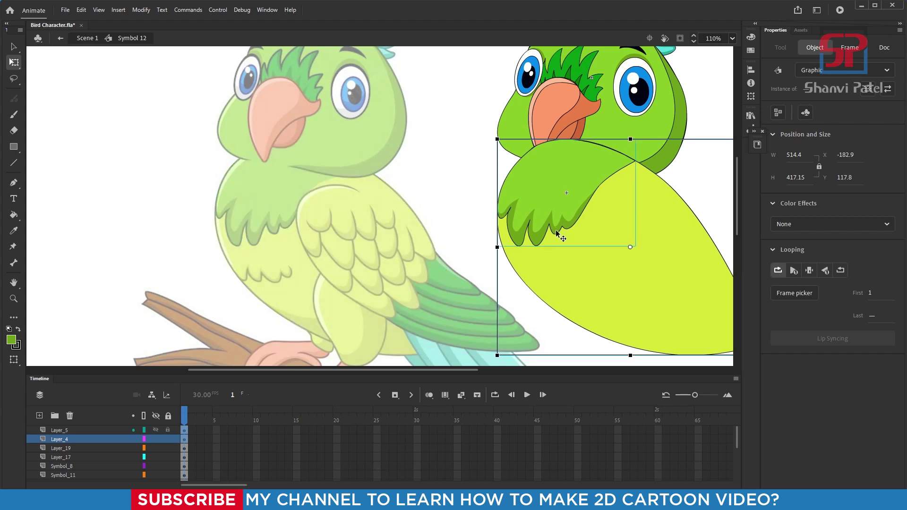
# Step: Combine the selected body and neck symbols into a single graphic symbol
pyautogui.hotkey('ctrl', '-')
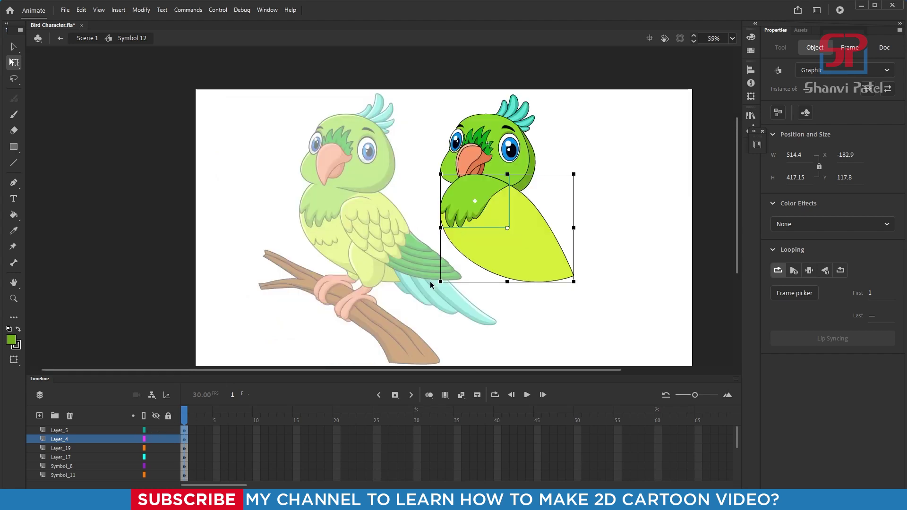
pyautogui.press('F8')
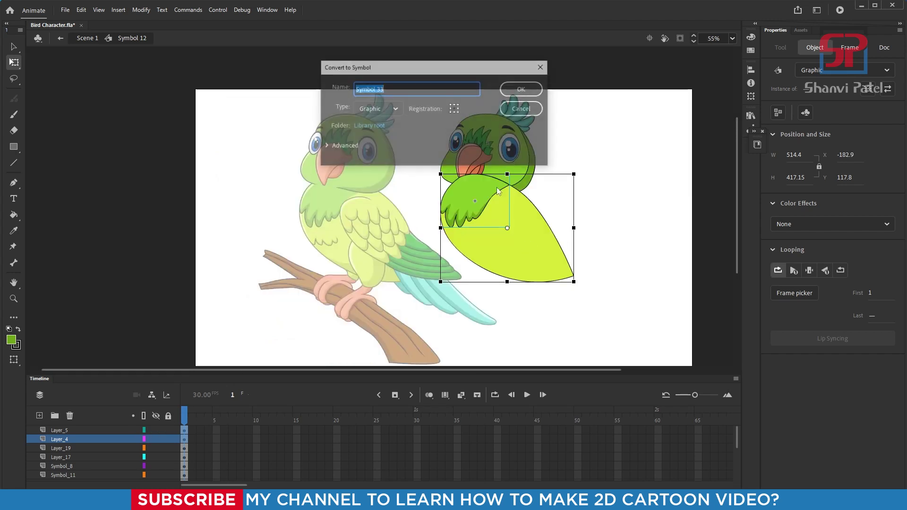
pyautogui.click(522, 89)
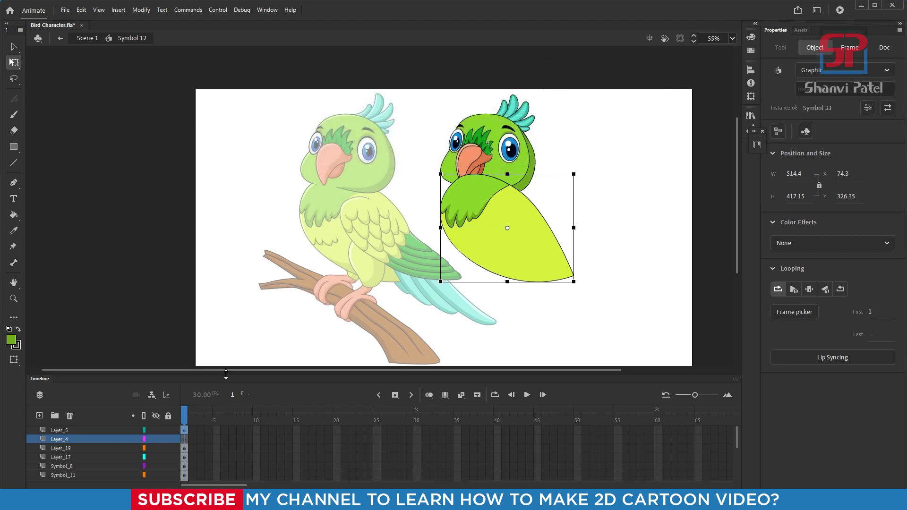
# Step: Move the body layer Layer_5 to the bottom of the layer stack, behind the head, and return to Scene 1
pyautogui.moveTo(224, 371); pyautogui.dragTo(231, 310)
pyautogui.click(70, 355)
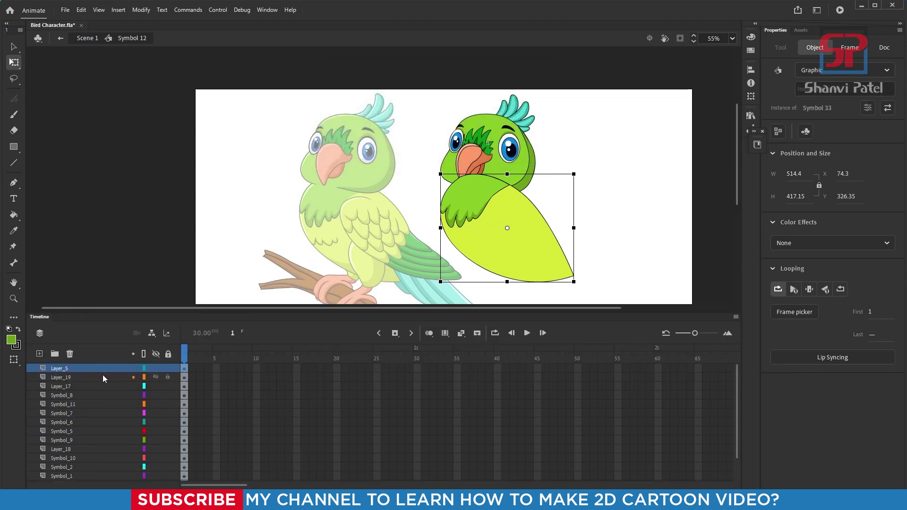
pyautogui.moveTo(65, 370); pyautogui.dragTo(48, 482)
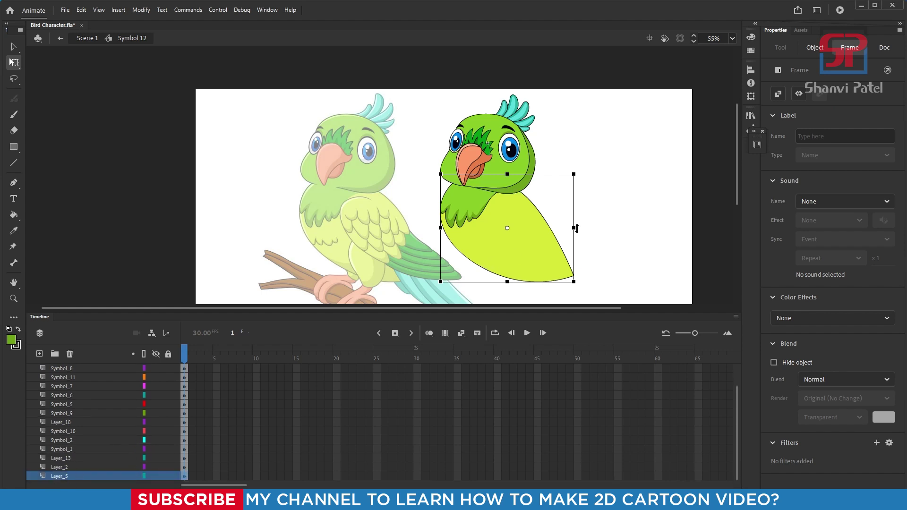
pyautogui.click(614, 187)
pyautogui.doubleClick(614, 187)
# Step: Add a new layer above Layer_12 in the main scene for tracing the tail feathers
pyautogui.moveTo(356, 167); pyautogui.dragTo(310, 152)
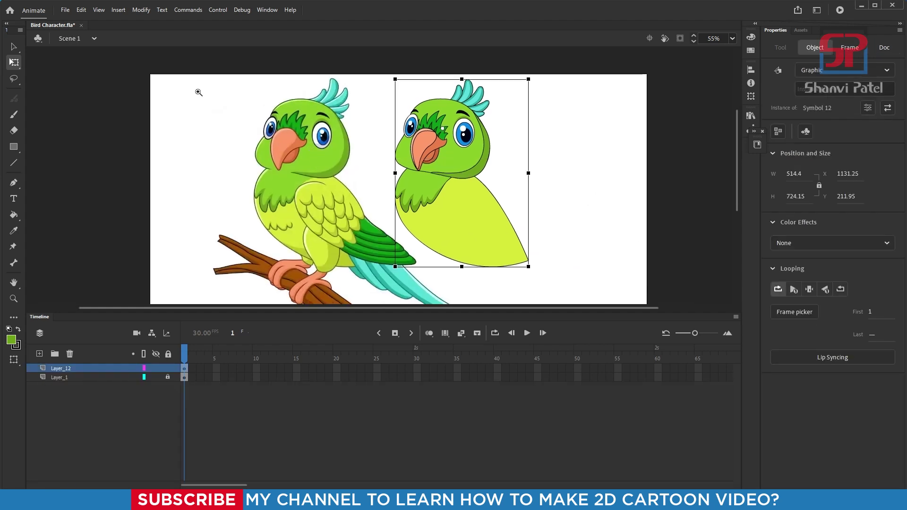
pyautogui.moveTo(172, 68); pyautogui.dragTo(645, 343)
pyautogui.moveTo(488, 313); pyautogui.dragTo(488, 405)
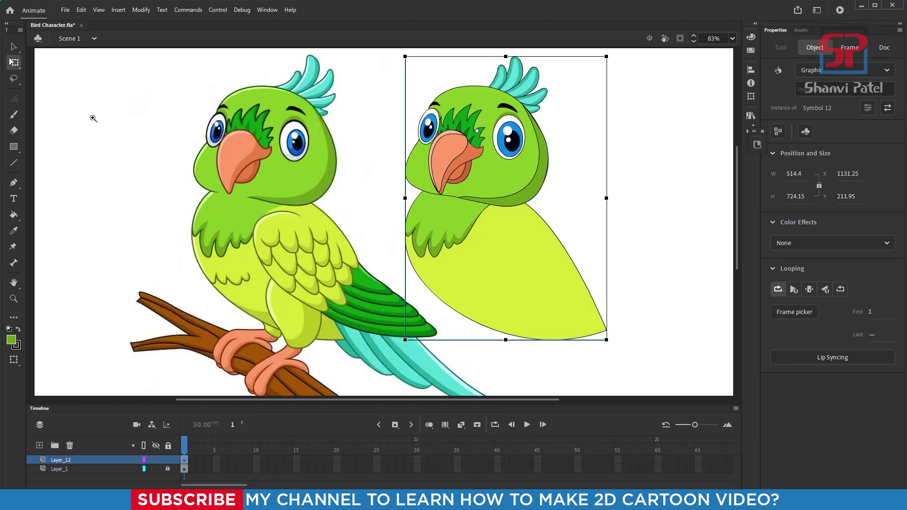
pyautogui.moveTo(94, 120); pyautogui.dragTo(589, 384)
pyautogui.moveTo(234, 256); pyautogui.dragTo(244, 294)
pyautogui.moveTo(307, 279); pyautogui.dragTo(253, 243)
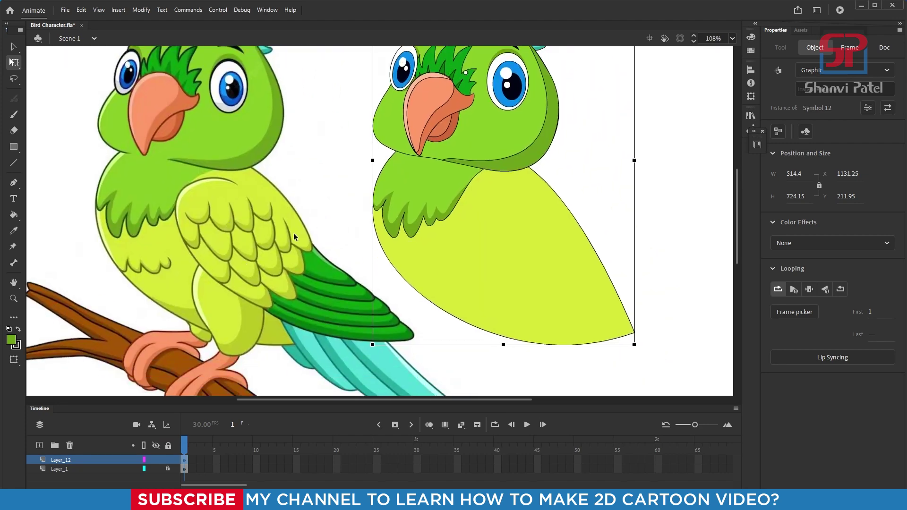
pyautogui.moveTo(233, 277); pyautogui.dragTo(267, 206)
pyautogui.moveTo(345, 278); pyautogui.dragTo(215, 258)
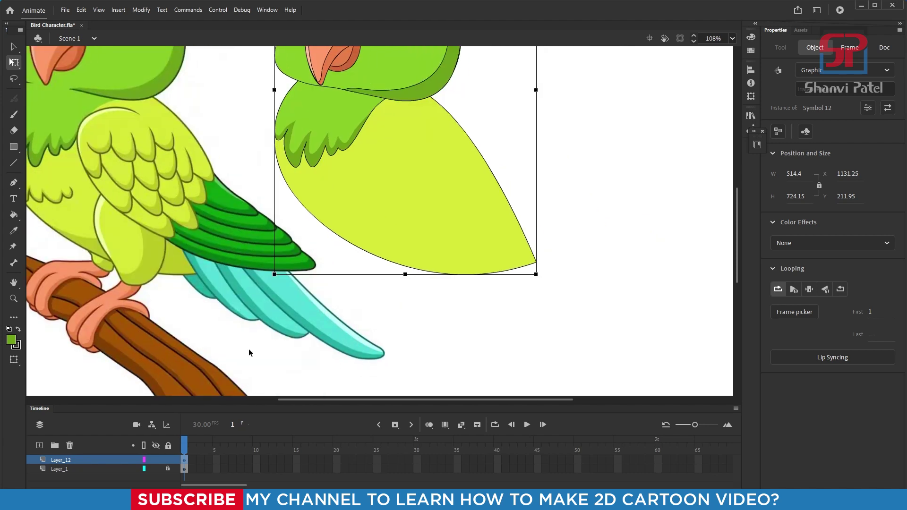
pyautogui.moveTo(207, 287); pyautogui.dragTo(296, 298)
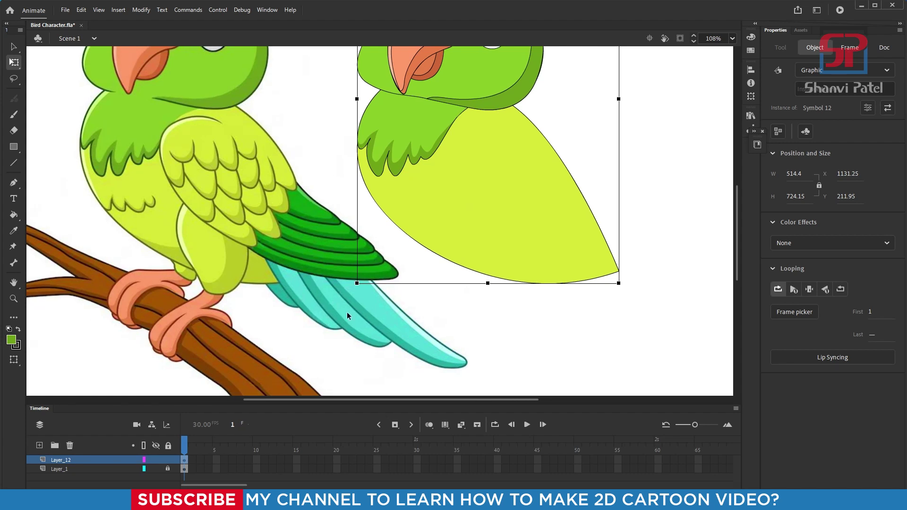
pyautogui.press('p')
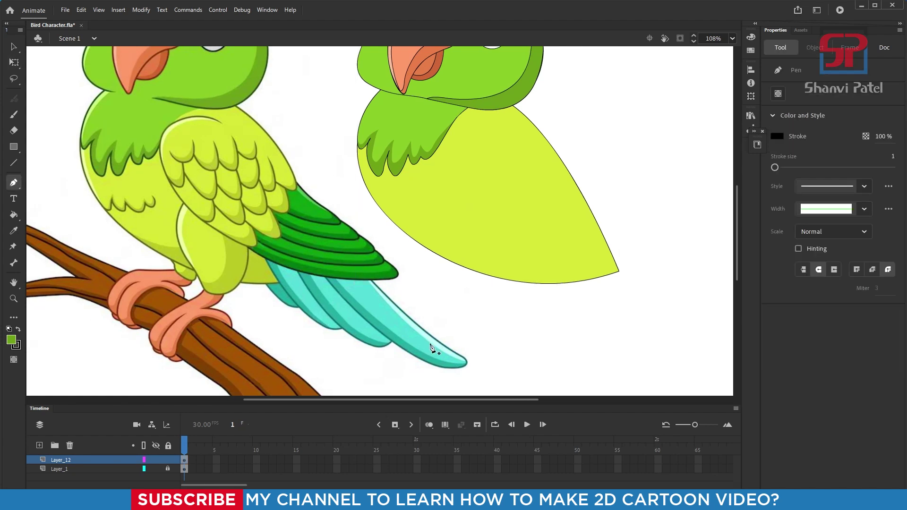
pyautogui.click(39, 445)
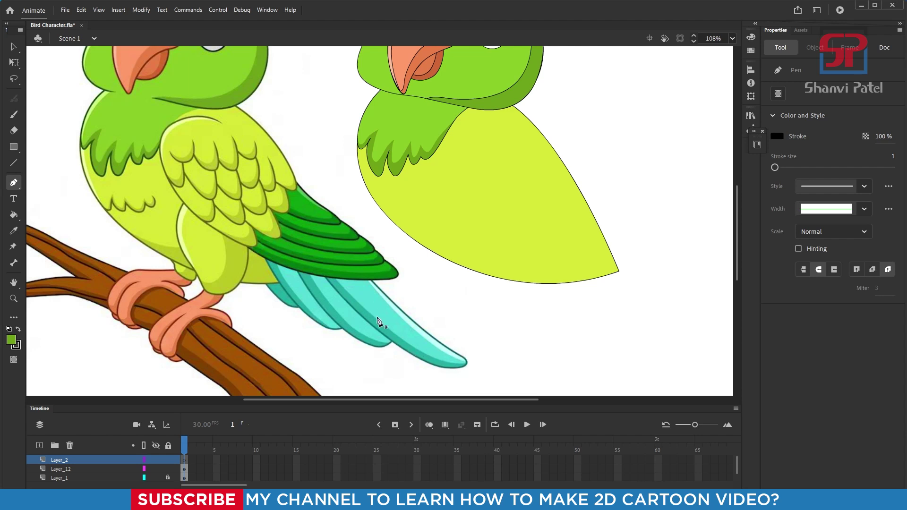
# Step: Trace the upper edge, rounded inner end and lower edge of the longest turquoise tail feather with the Pen tool
pyautogui.click(445, 347)
pyautogui.click(308, 197)
pyautogui.moveTo(252, 118); pyautogui.dragTo(249, 105)
pyautogui.click(308, 197)
pyautogui.moveTo(293, 218); pyautogui.dragTo(300, 238)
pyautogui.moveTo(446, 369); pyautogui.dragTo(541, 397)
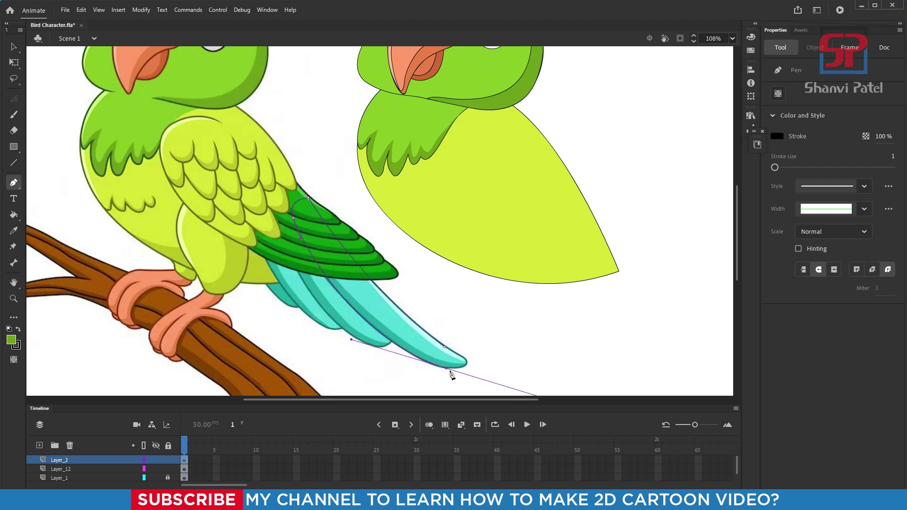
pyautogui.click(446, 368)
# Step: Continue the lower edge around the feather's pointed tip and close the outline at its starting point
pyautogui.moveTo(410, 314); pyautogui.dragTo(490, 392)
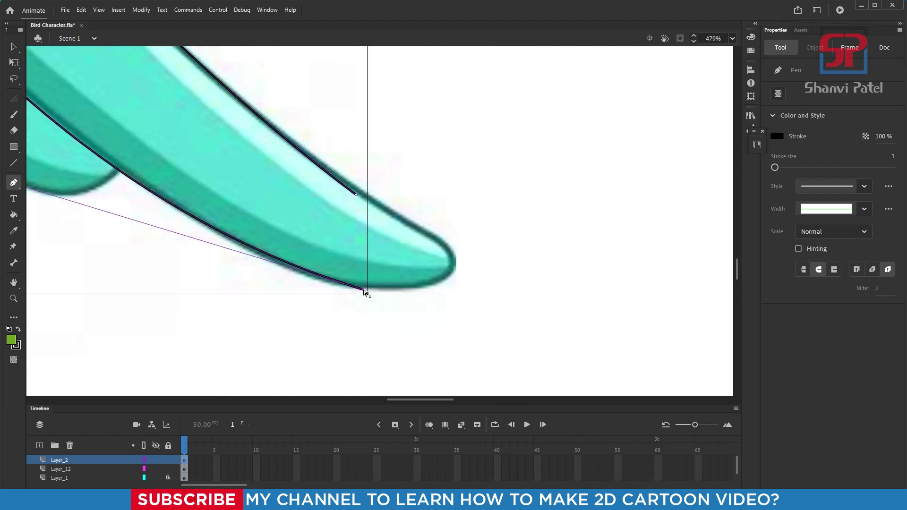
pyautogui.press('v')
pyautogui.press('p')
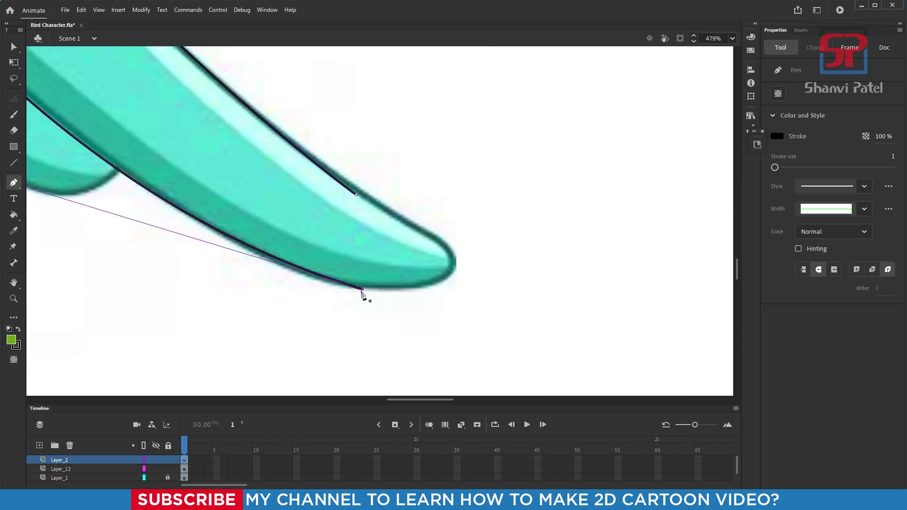
pyautogui.click(363, 289)
pyautogui.moveTo(447, 278); pyautogui.dragTo(421, 220)
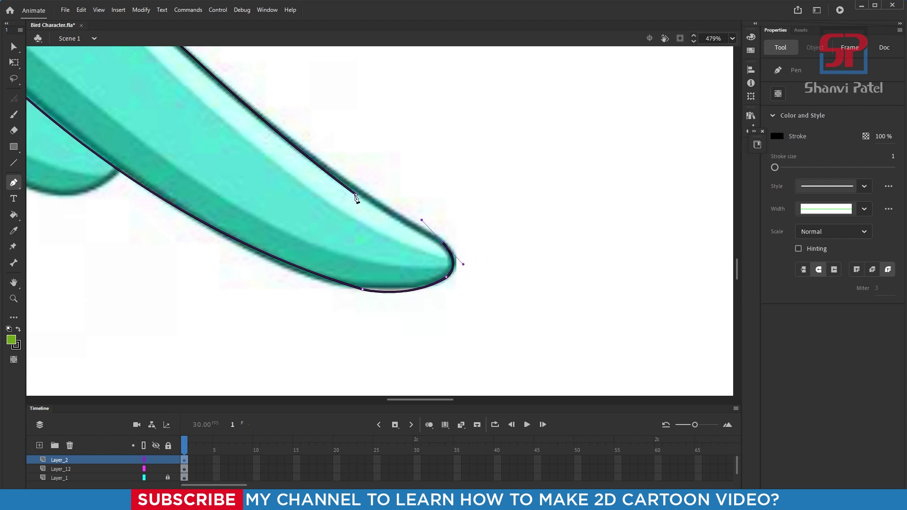
pyautogui.click(355, 195)
# Step: Delete the surplus anchor points on the feather's upper edge near the tip to smooth the outline
pyautogui.moveTo(353, 255); pyautogui.dragTo(367, 309)
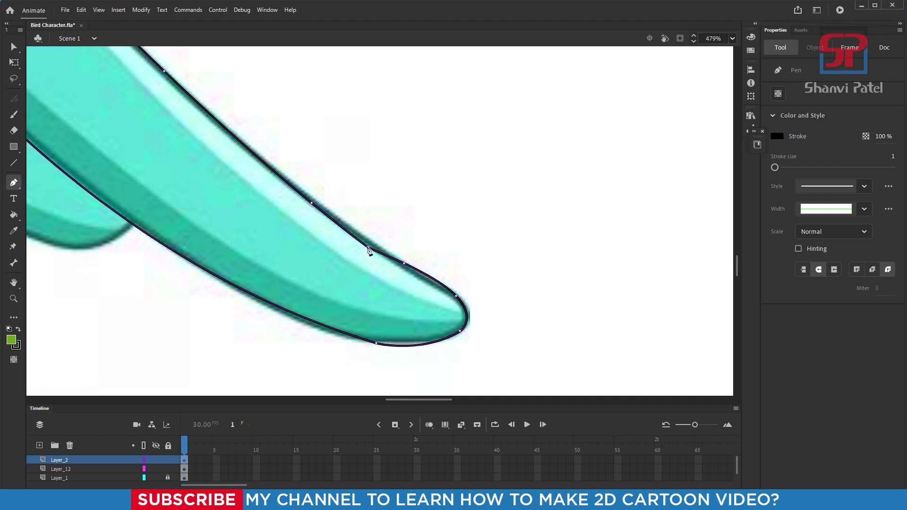
pyautogui.scroll(4, 360, 226)
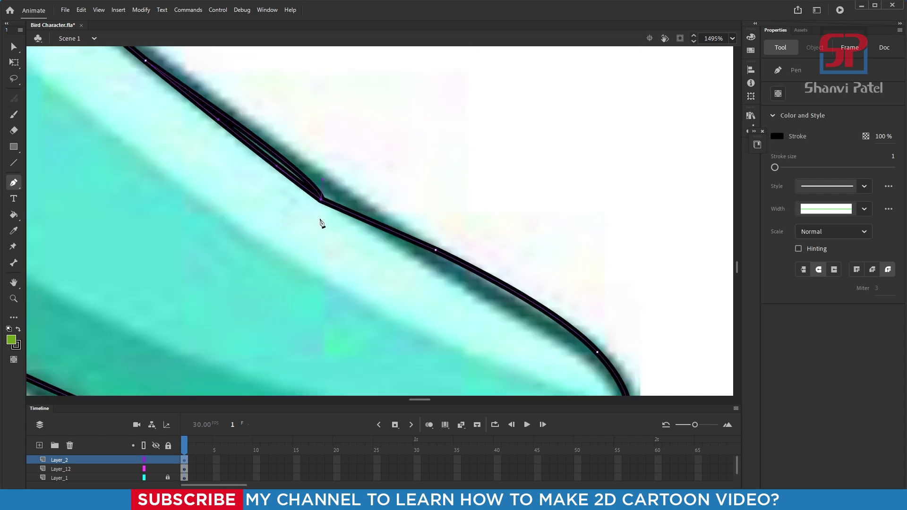
pyautogui.click(321, 199)
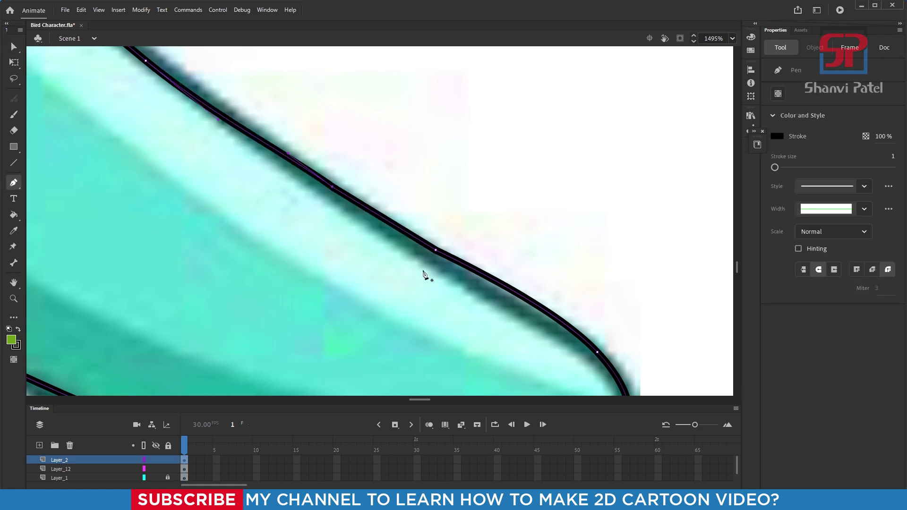
pyautogui.click(13, 183)
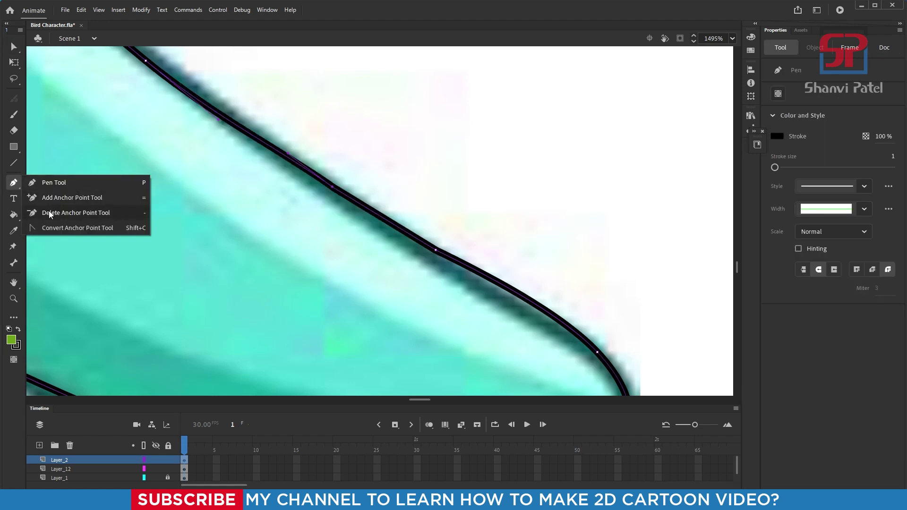
pyautogui.click(50, 213)
pyautogui.click(332, 186)
pyautogui.click(435, 249)
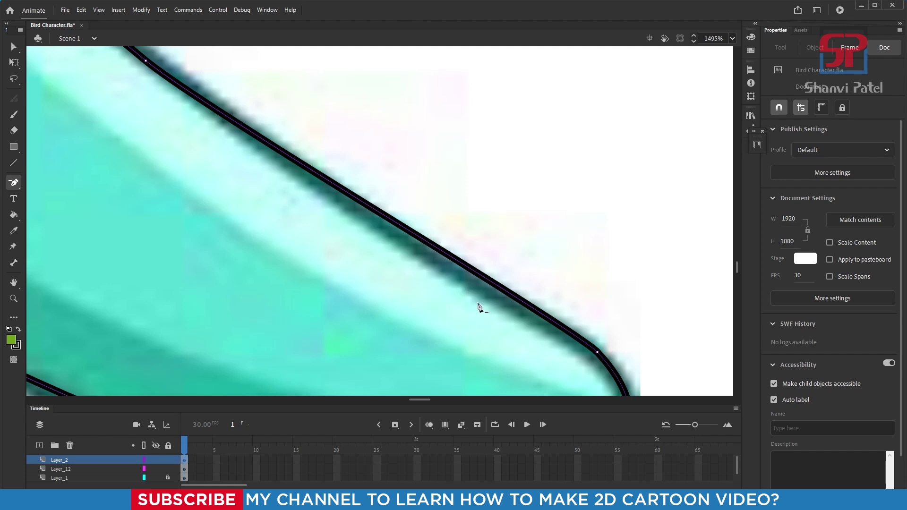
# Step: Draw the highlight boundary inside the feather, curving from its tip along the upper edge to the inner end
pyautogui.scroll(-10, 479, 307)
pyautogui.press('v')
pyautogui.click(447, 310)
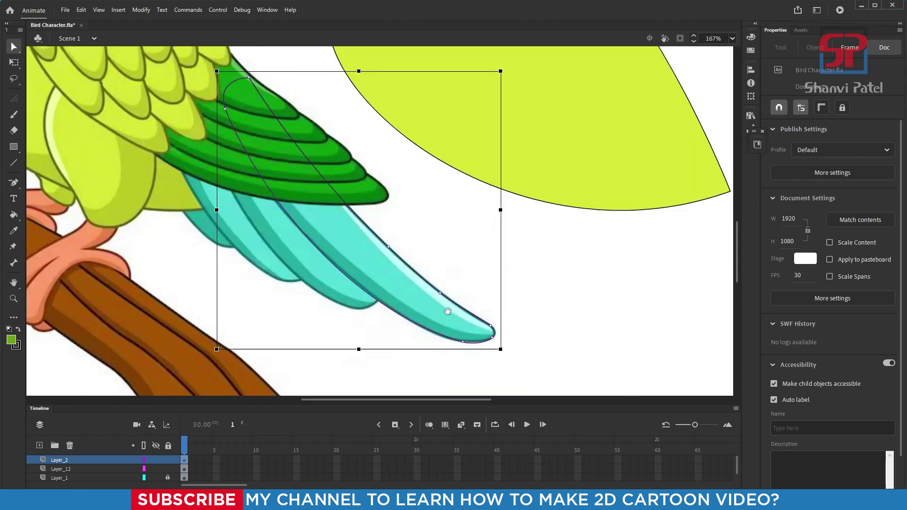
pyautogui.moveTo(448, 311); pyautogui.dragTo(448, 321)
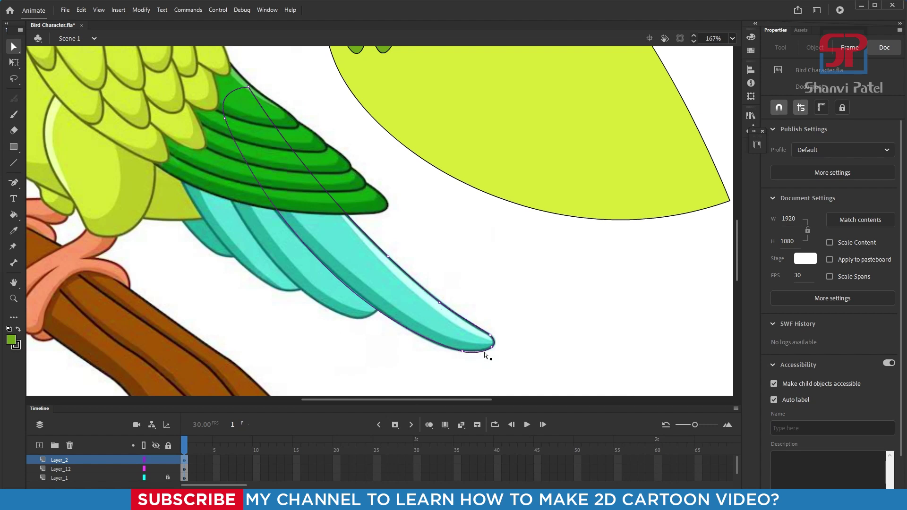
pyautogui.press('p')
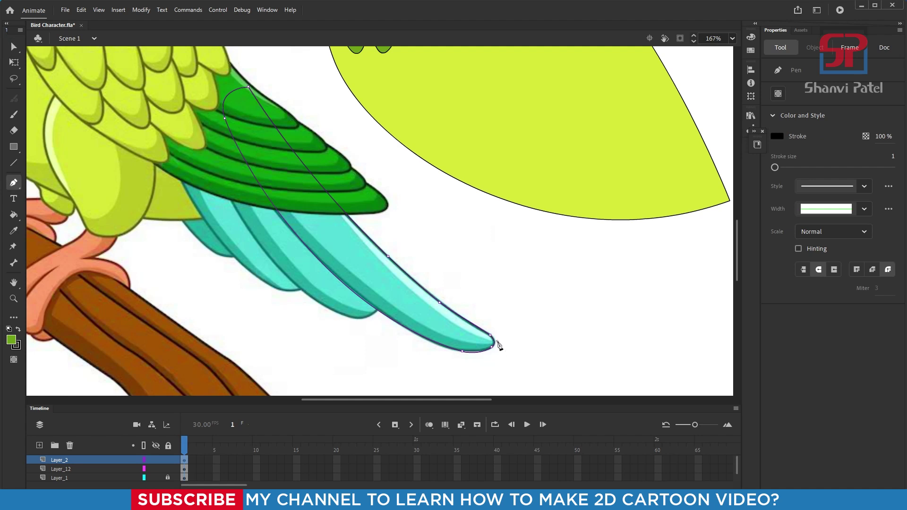
pyautogui.click(403, 281)
pyautogui.moveTo(244, 87); pyautogui.dragTo(219, 13)
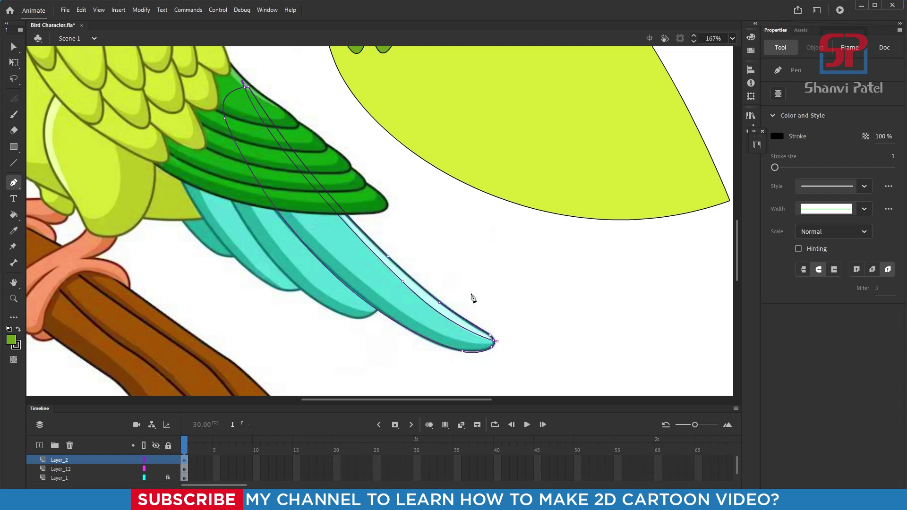
# Step: Draw the shading boundary inside the feather, curving from its tip along the lower edge to the inner end
pyautogui.press('v')
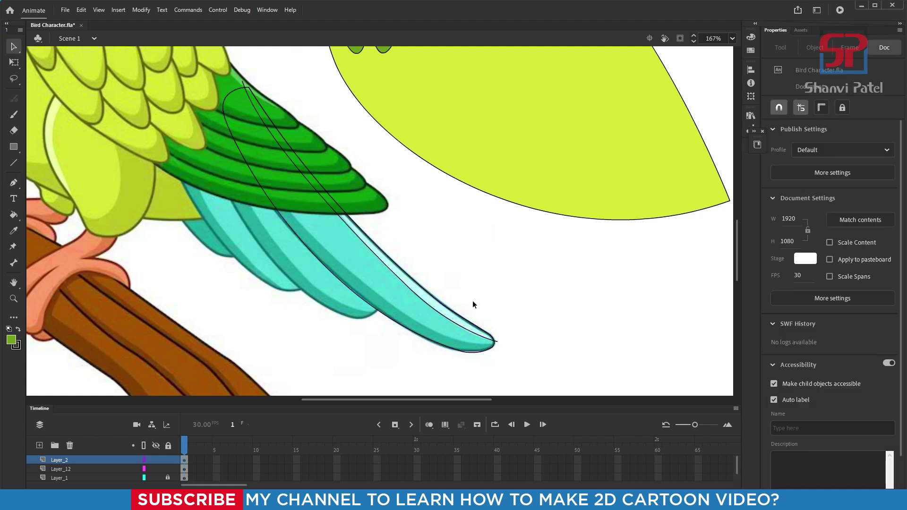
pyautogui.press('p')
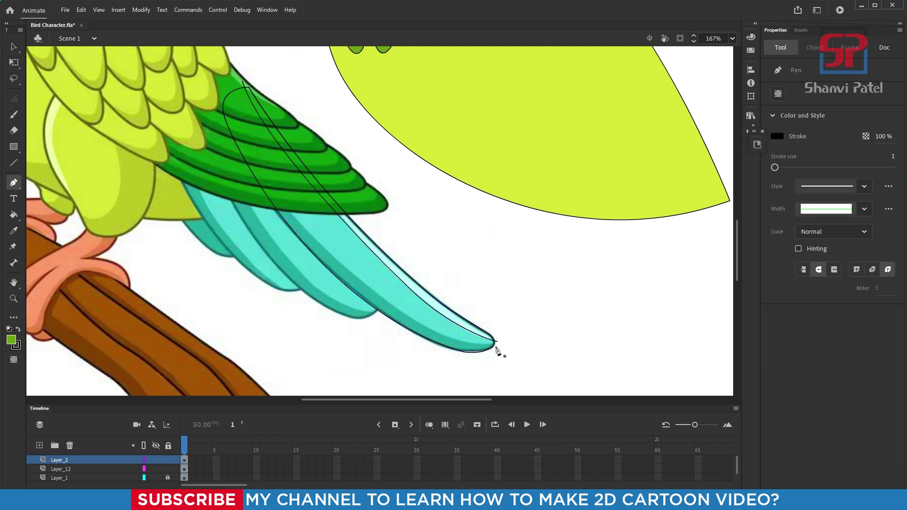
pyautogui.moveTo(396, 308); pyautogui.dragTo(344, 272)
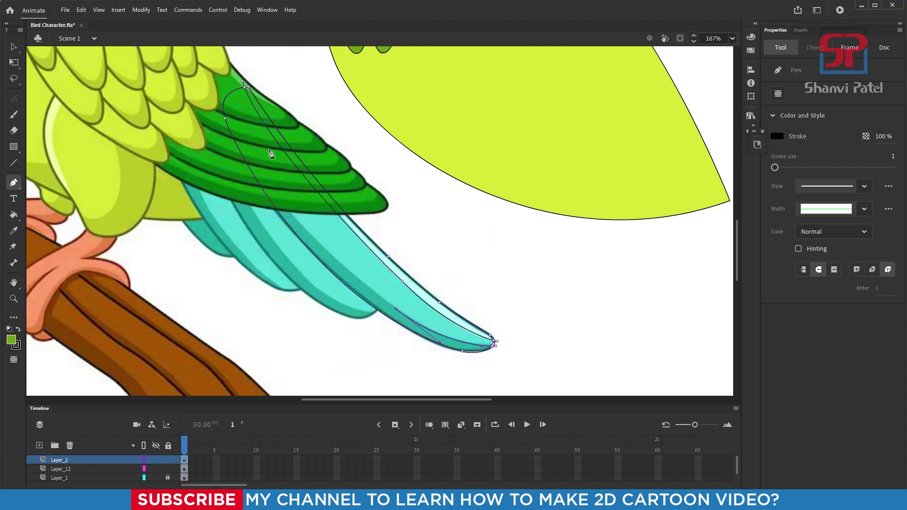
pyautogui.scroll(2, 267, 189)
pyautogui.moveTo(220, 136); pyautogui.dragTo(178, 10)
# Step: Fill the middle area of the traced feather with the turquoise sampled from the reference feather
pyautogui.click(14, 63)
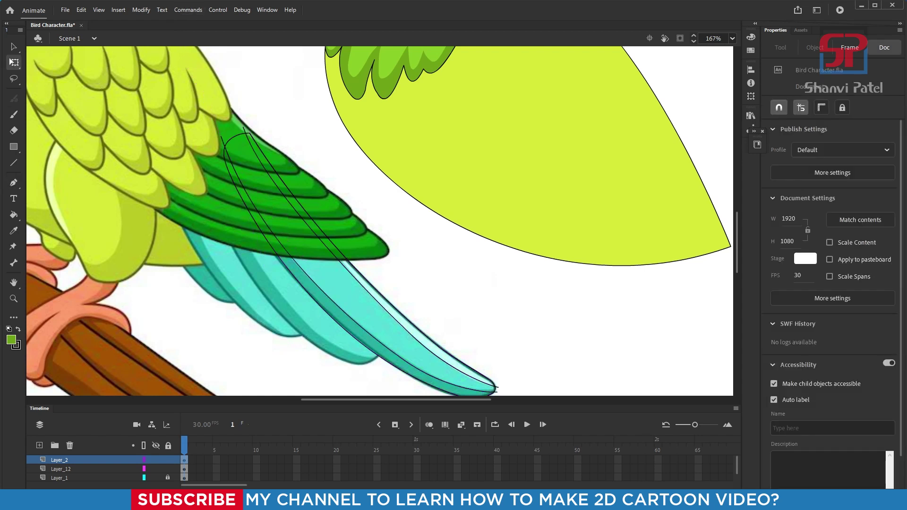
pyautogui.moveTo(403, 281); pyautogui.dragTo(426, 258)
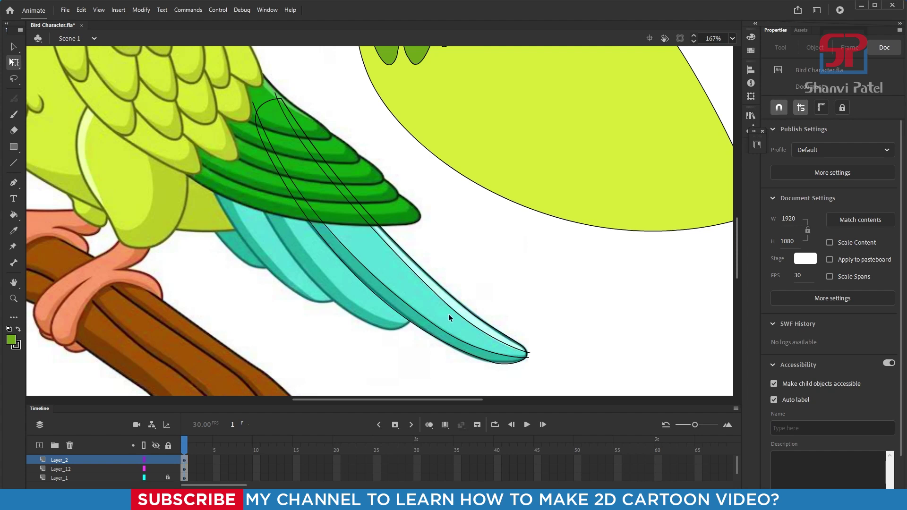
pyautogui.press('i')
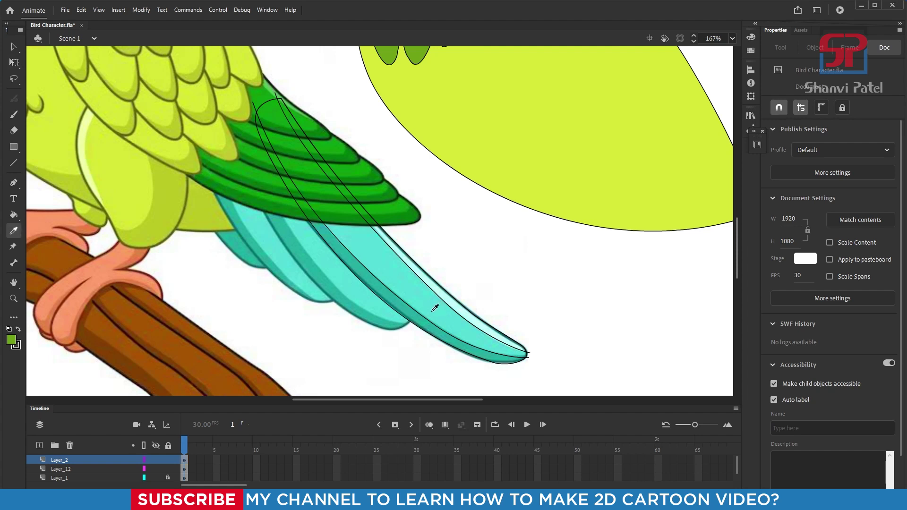
pyautogui.click(432, 313)
pyautogui.click(442, 314)
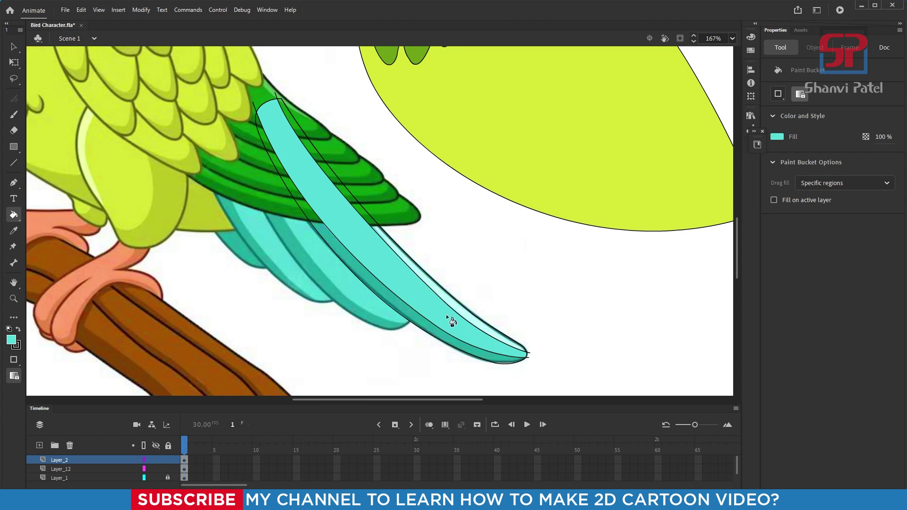
# Step: Fill the feather's upper strip with the sampled pale highlight colour and its lower strip with the sampled dark teal
pyautogui.press('i')
pyautogui.click(463, 317)
pyautogui.click(465, 319)
pyautogui.press('i')
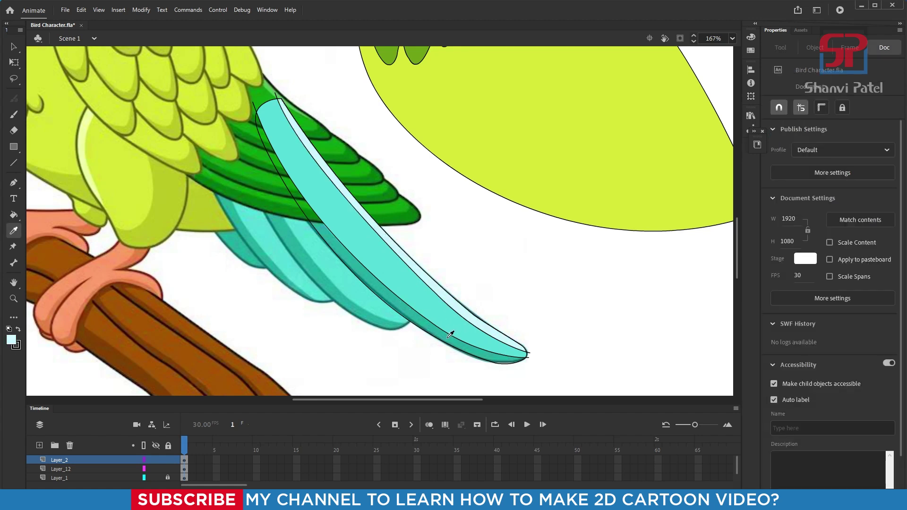
pyautogui.click(450, 334)
pyautogui.click(453, 348)
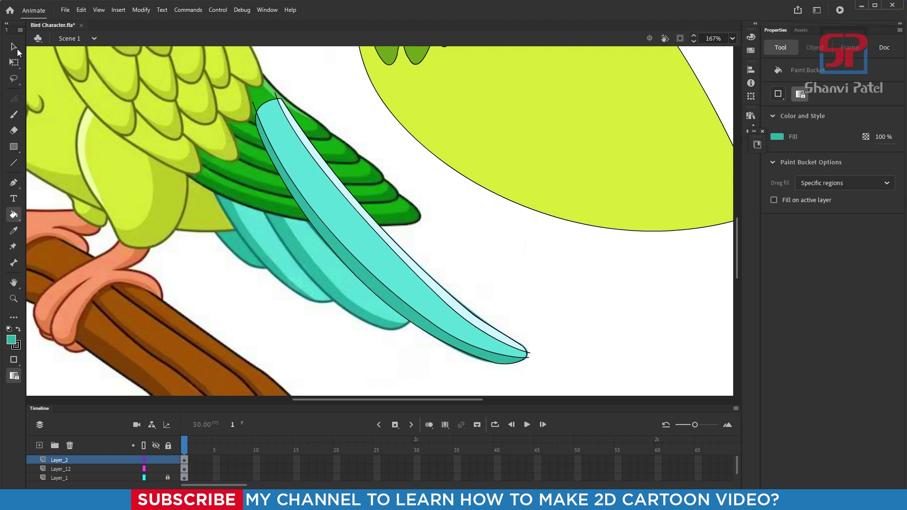
# Step: Delete the stray line end at the feather's inner end and the highlight and shading boundary lines inside the feather
pyautogui.click(16, 48)
pyautogui.click(275, 96)
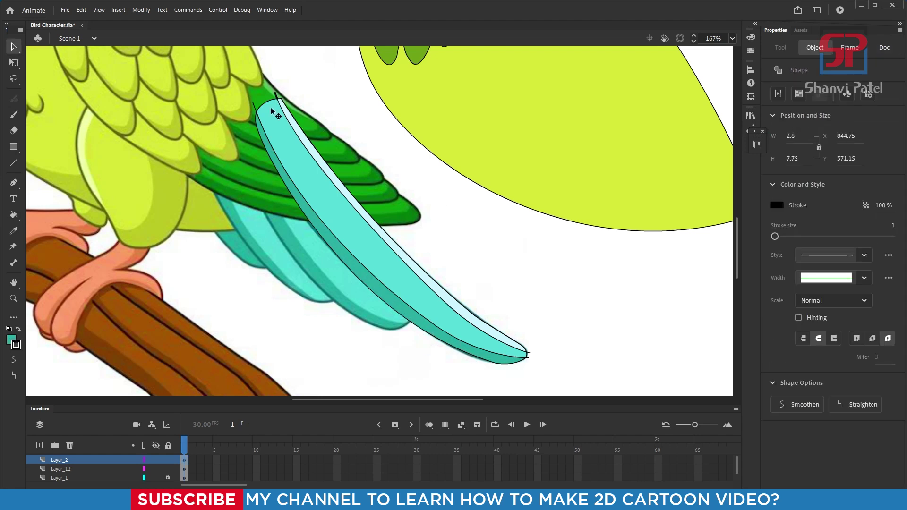
pyautogui.press('Delete')
pyautogui.click(318, 165)
pyautogui.press('Delete')
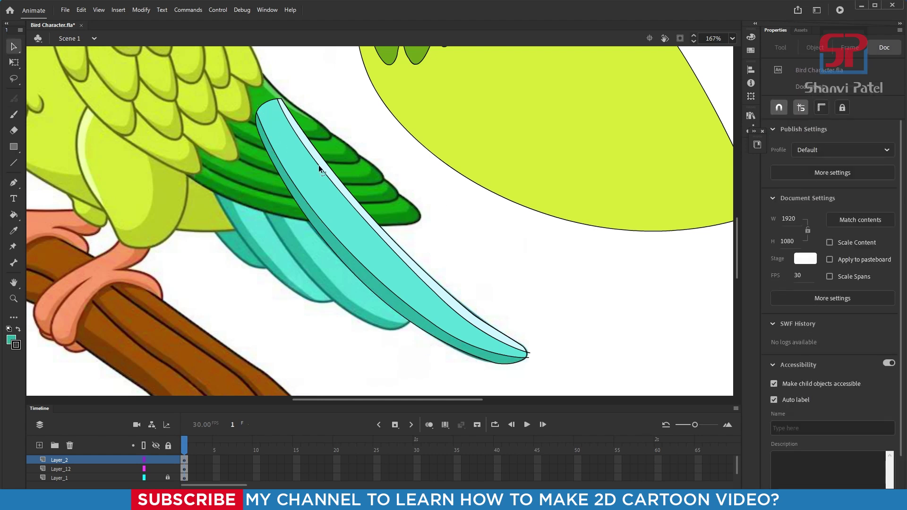
pyautogui.click(323, 223)
pyautogui.press('Delete')
pyautogui.click(471, 323)
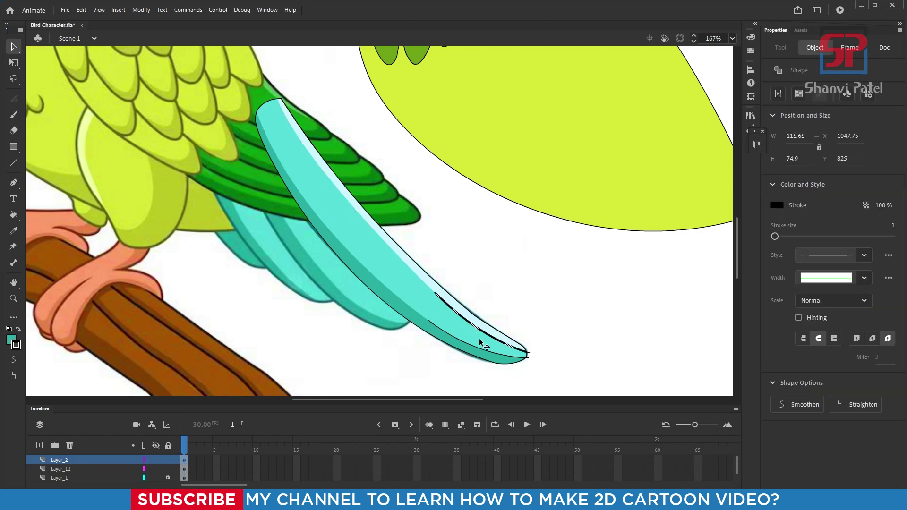
pyautogui.press('Delete')
# Step: Delete the two leftover line stubs protruding from the feather's tip
pyautogui.click(529, 354)
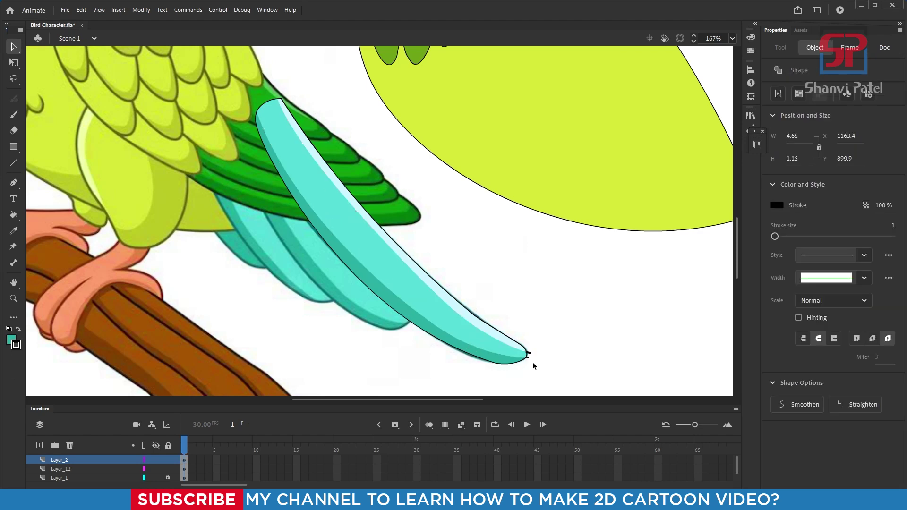
pyautogui.press('Delete')
pyautogui.click(528, 356)
pyautogui.press('Delete')
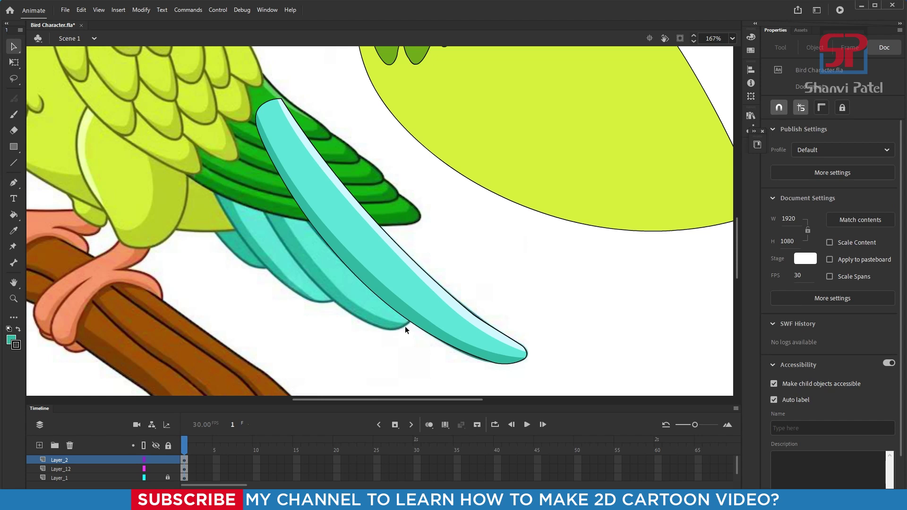
# Step: Convert the complete coloured feather into a graphic symbol
pyautogui.hotkey('ctrl', '-')
pyautogui.click(14, 62)
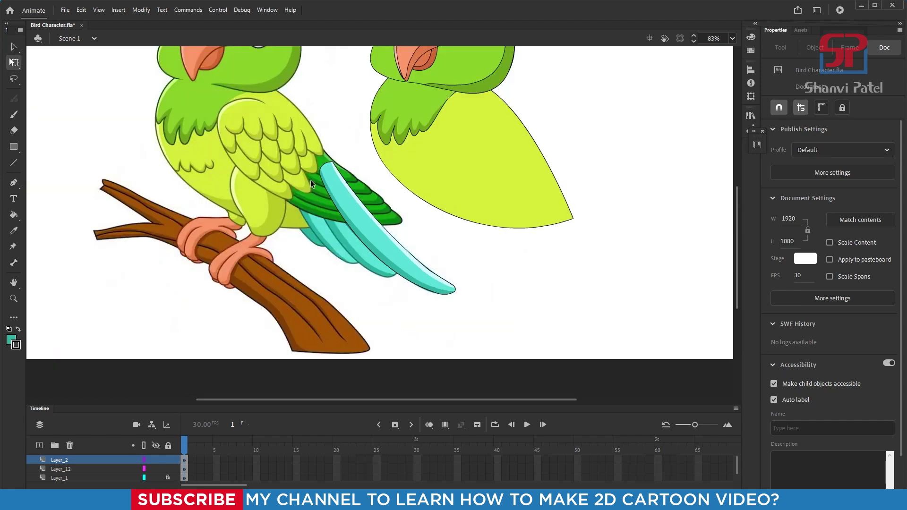
pyautogui.moveTo(283, 149); pyautogui.dragTo(500, 341)
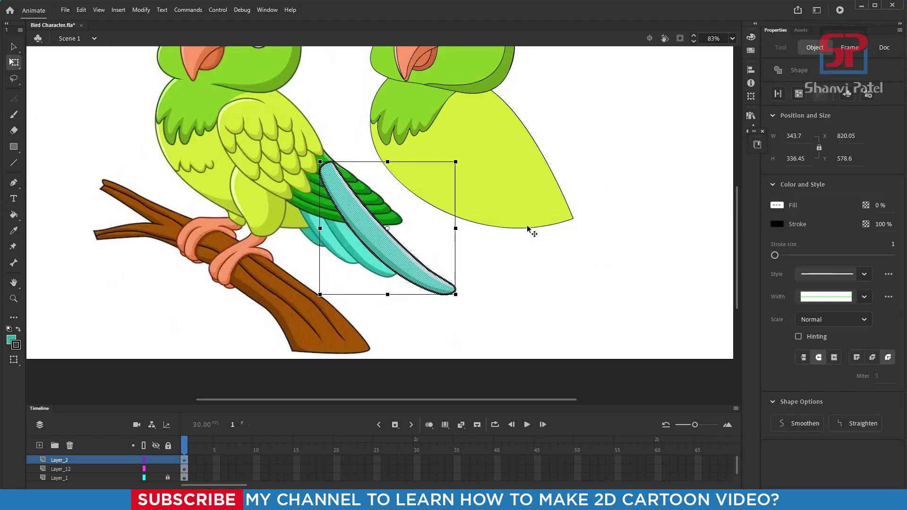
pyautogui.press('F8')
pyautogui.click(516, 91)
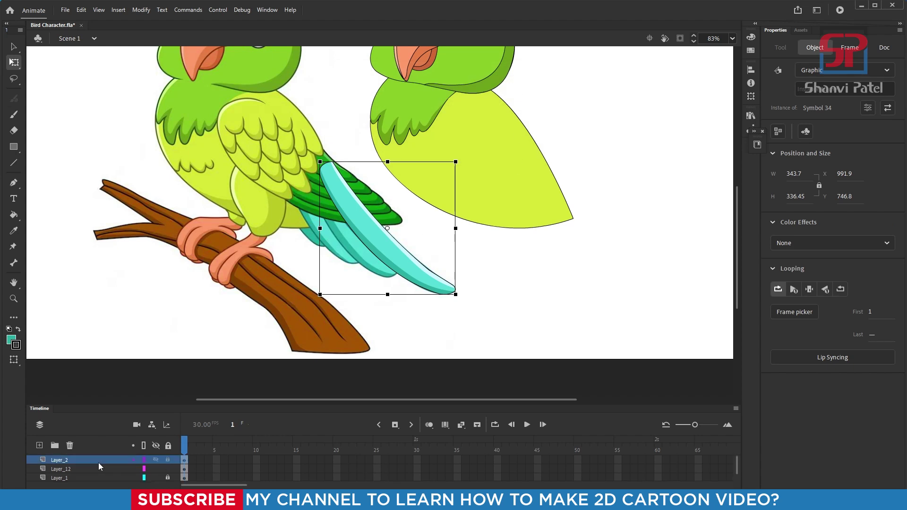
# Step: Cut the feather symbol from the main scene and delete the emptied Layer_2
pyautogui.hotkey('ctrl', '-')
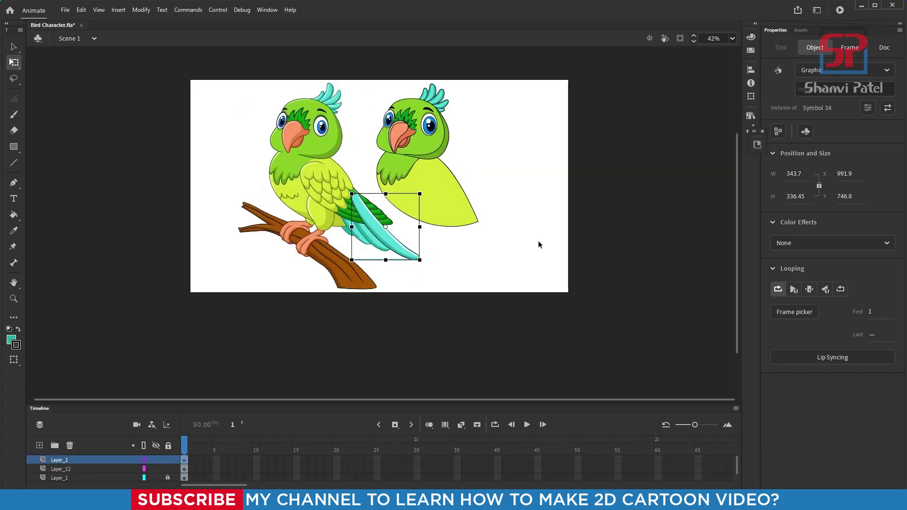
pyautogui.moveTo(273, 108); pyautogui.dragTo(475, 310)
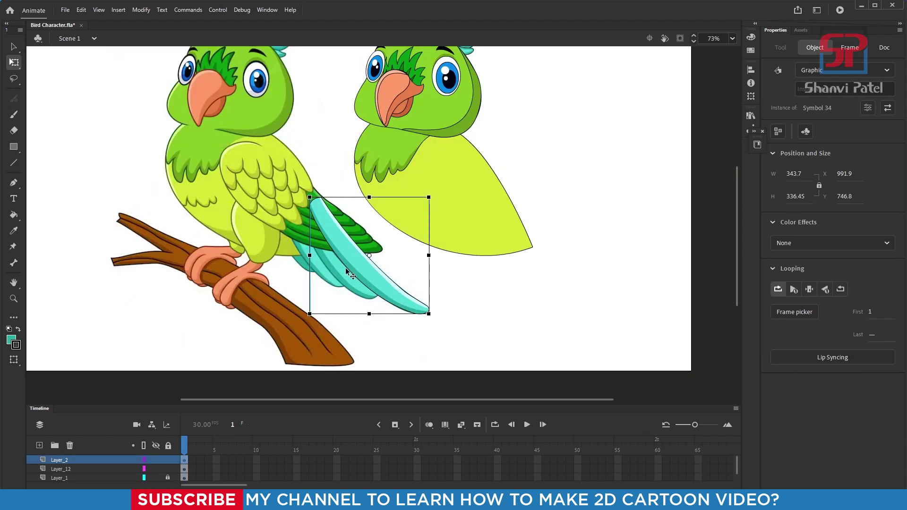
pyautogui.moveTo(350, 255); pyautogui.dragTo(344, 264)
pyautogui.hotkey('ctrl', 'z')
pyautogui.hotkey('ctrl', 'x')
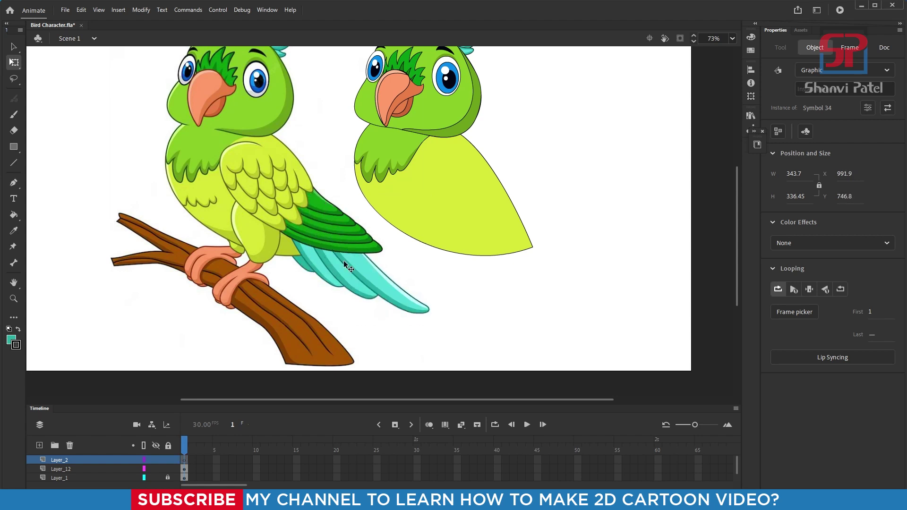
pyautogui.click(70, 446)
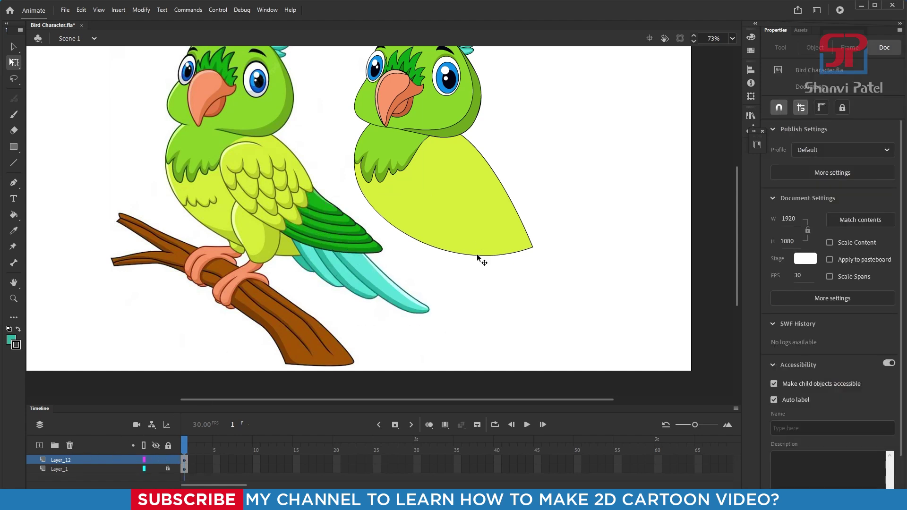
pyautogui.click(458, 216)
pyautogui.moveTo(465, 205); pyautogui.dragTo(434, 217)
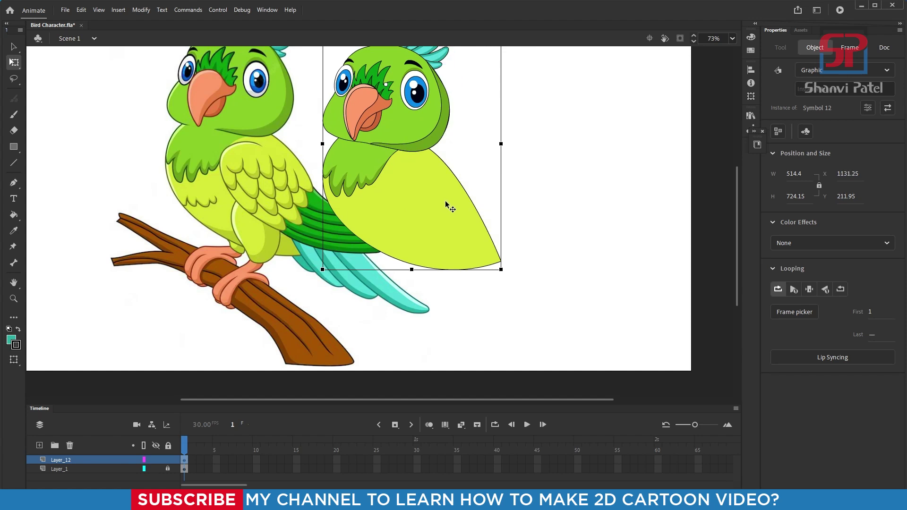
pyautogui.hotkey('ctrl', 'z')
# Step: Open the assembled parrot symbol for editing and add a new layer above Layer_2
pyautogui.doubleClick(460, 196)
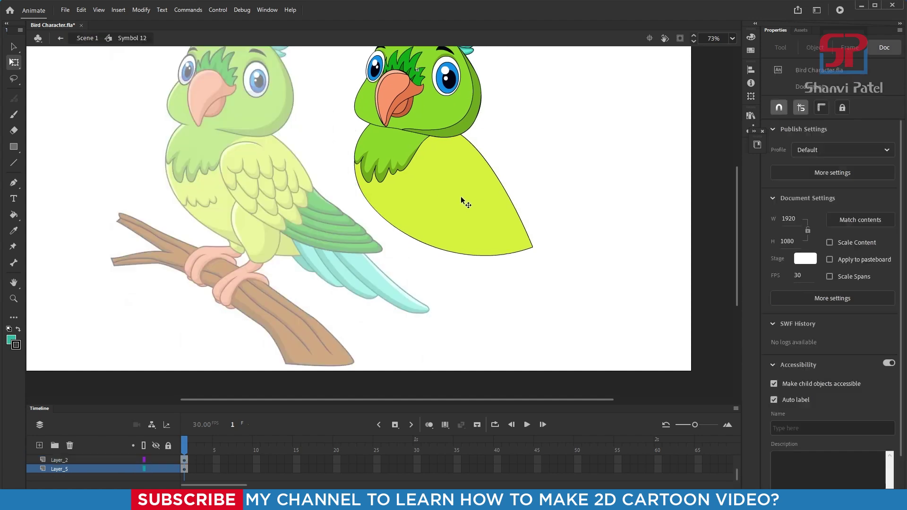
pyautogui.click(66, 469)
pyautogui.click(39, 445)
pyautogui.click(95, 366)
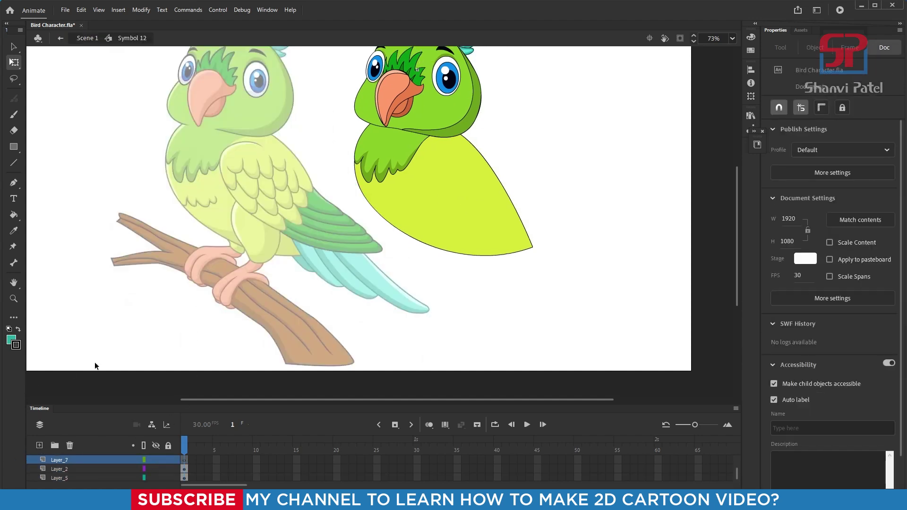
# Step: Paste the feather symbol on the new layer and place it at the rear edge of the parrot's body
pyautogui.hotkey('ctrl', 'v')
pyautogui.moveTo(399, 254); pyautogui.dragTo(551, 265)
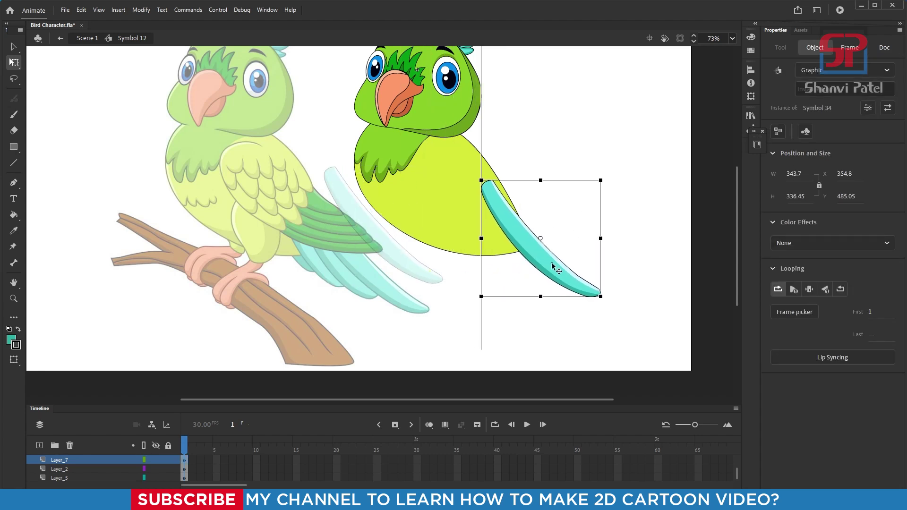
pyautogui.moveTo(552, 264); pyautogui.dragTo(559, 265)
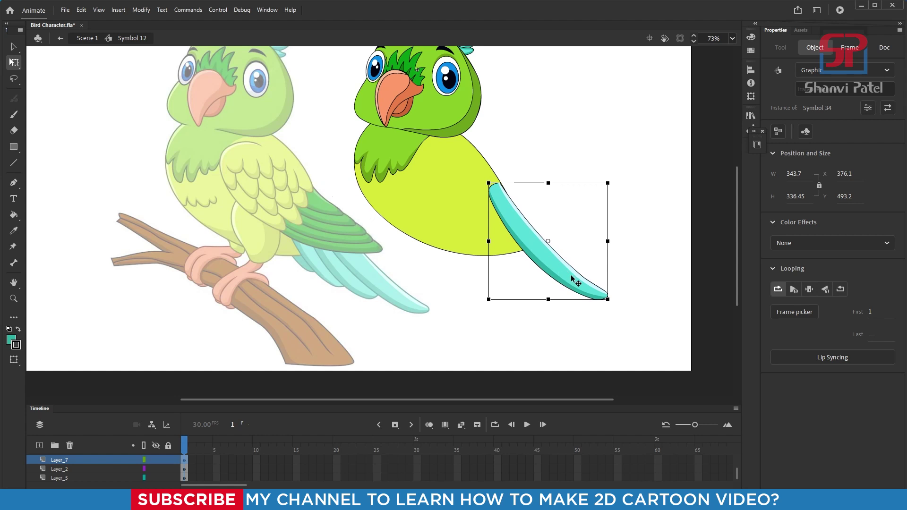
# Step: Duplicate the tail feather, shrink the copy to about 305 by 299, and rotate it slightly clockwise beside the first feather
pyautogui.scroll(10, 585, 260)
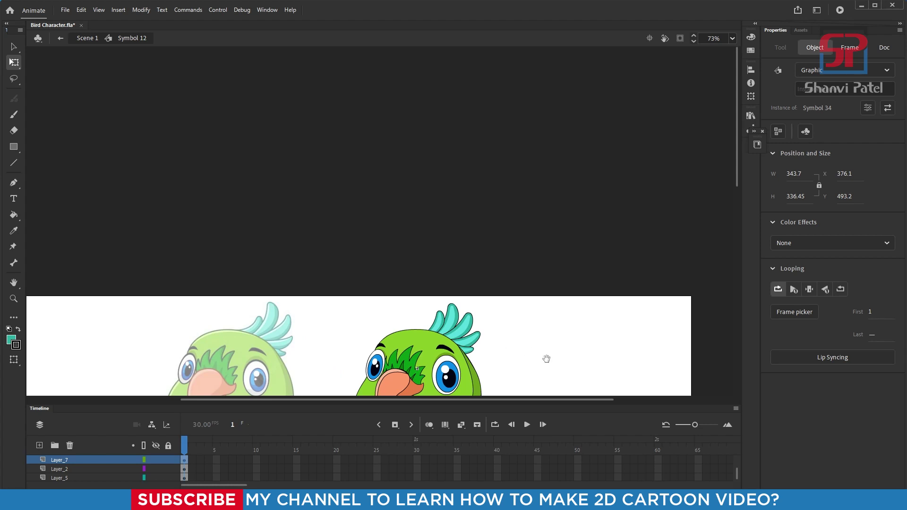
pyautogui.moveTo(546, 358); pyautogui.dragTo(530, 129)
pyautogui.moveTo(536, 304); pyautogui.dragTo(518, 176)
pyautogui.moveTo(523, 211); pyautogui.dragTo(502, 208)
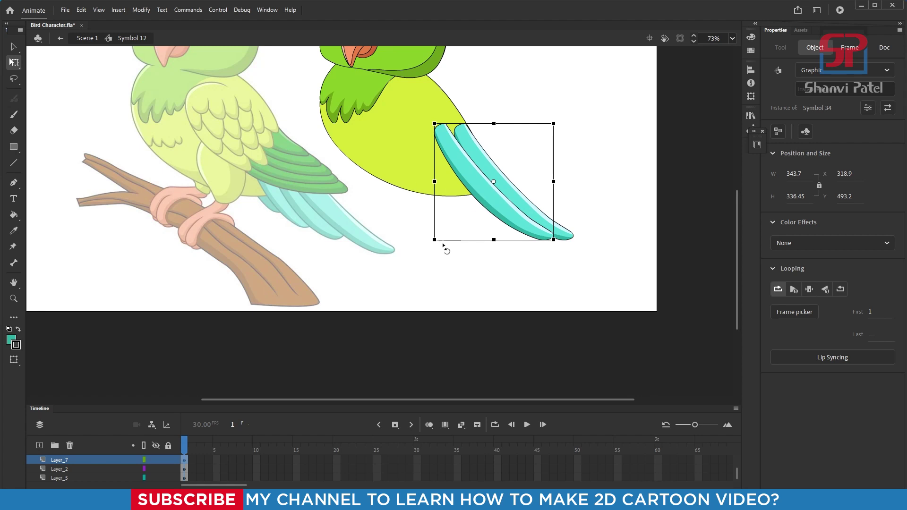
pyautogui.moveTo(433, 240); pyautogui.dragTo(440, 233)
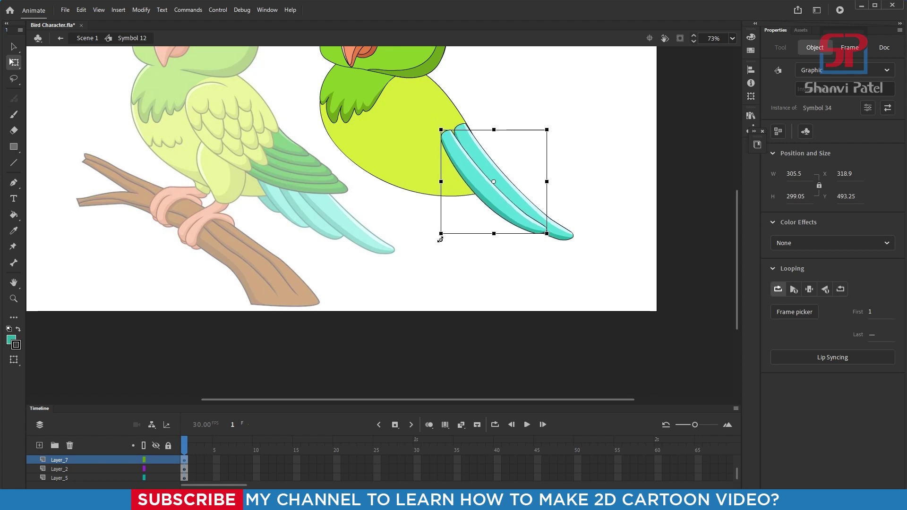
pyautogui.moveTo(508, 210); pyautogui.dragTo(513, 209)
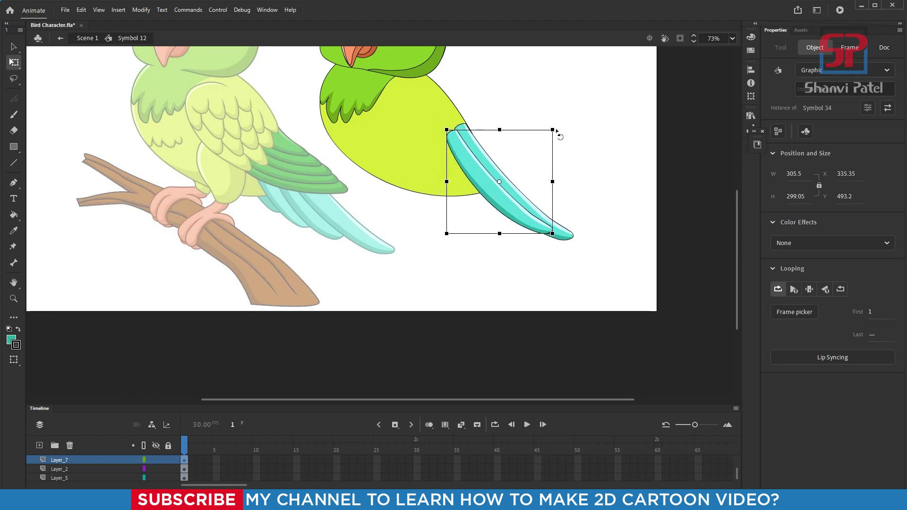
pyautogui.moveTo(558, 127); pyautogui.dragTo(563, 132)
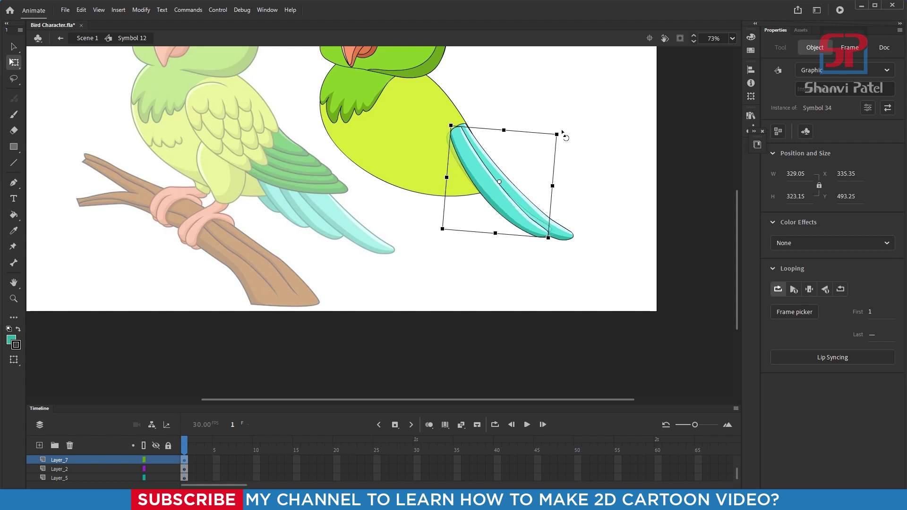
# Step: Add a third tail feather from a copy of the second, shrunk to about 282 by 277 and rotated slightly clockwise
pyautogui.moveTo(526, 225); pyautogui.dragTo(512, 224)
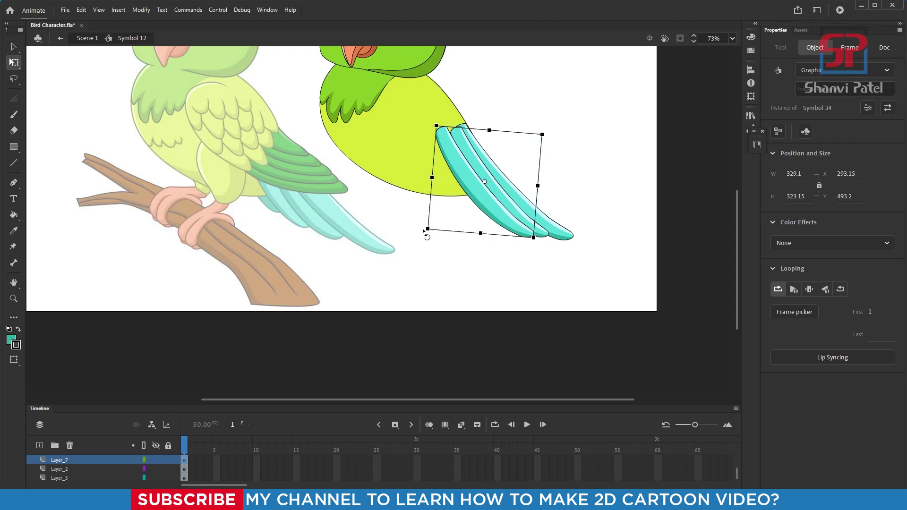
pyautogui.moveTo(428, 229); pyautogui.dragTo(436, 222)
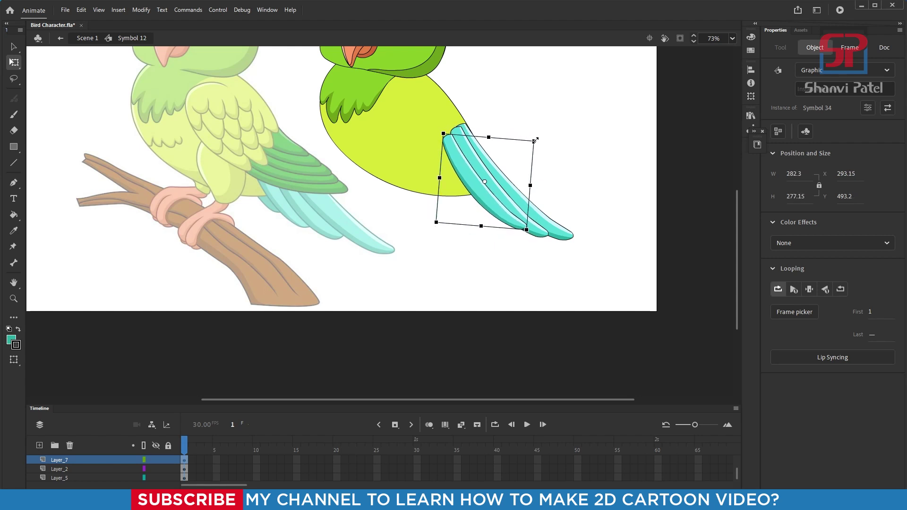
pyautogui.moveTo(539, 139); pyautogui.dragTo(543, 145)
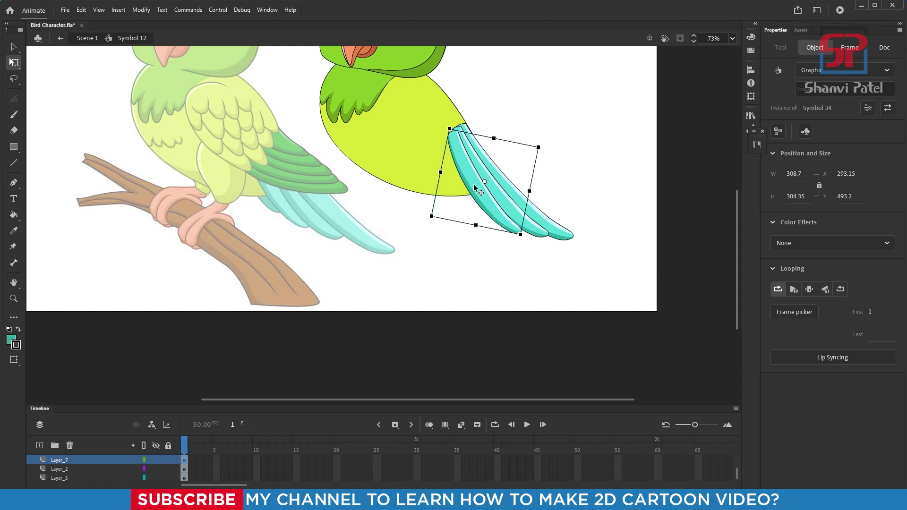
# Step: Add a fourth tail feather from a copy of the third, rotated further clockwise and shrunk to about 261 by 259
pyautogui.moveTo(492, 204); pyautogui.dragTo(461, 187)
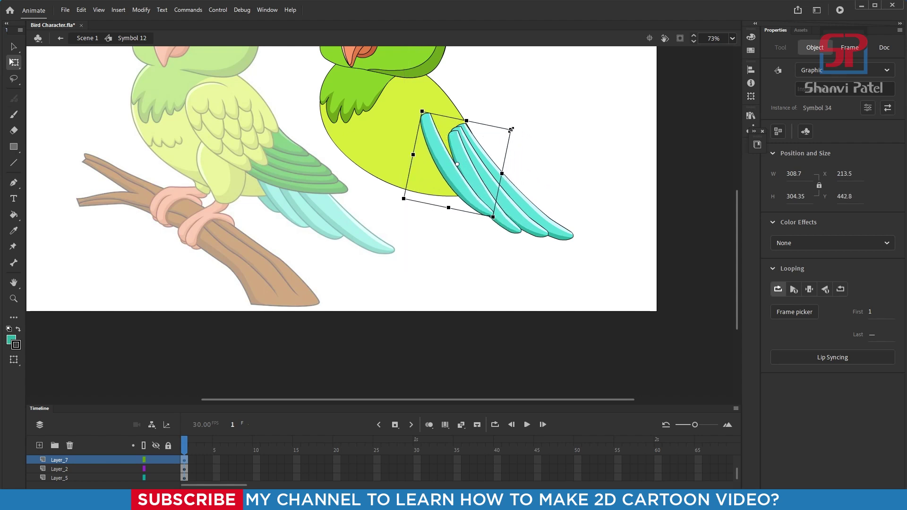
pyautogui.moveTo(511, 129); pyautogui.dragTo(512, 142)
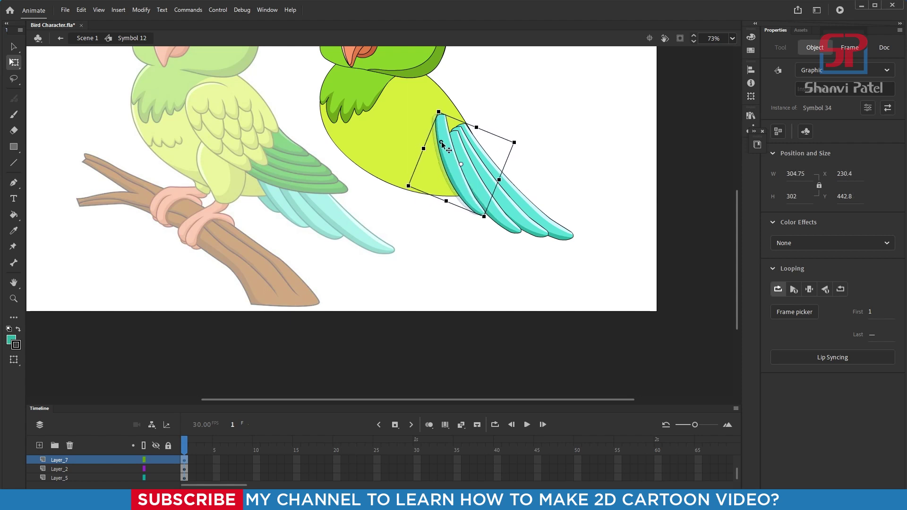
pyautogui.moveTo(441, 141); pyautogui.dragTo(442, 143)
pyautogui.moveTo(353, 74); pyautogui.dragTo(617, 307)
pyautogui.moveTo(324, 159); pyautogui.dragTo(344, 207)
pyautogui.hotkey('ctrl', '-')
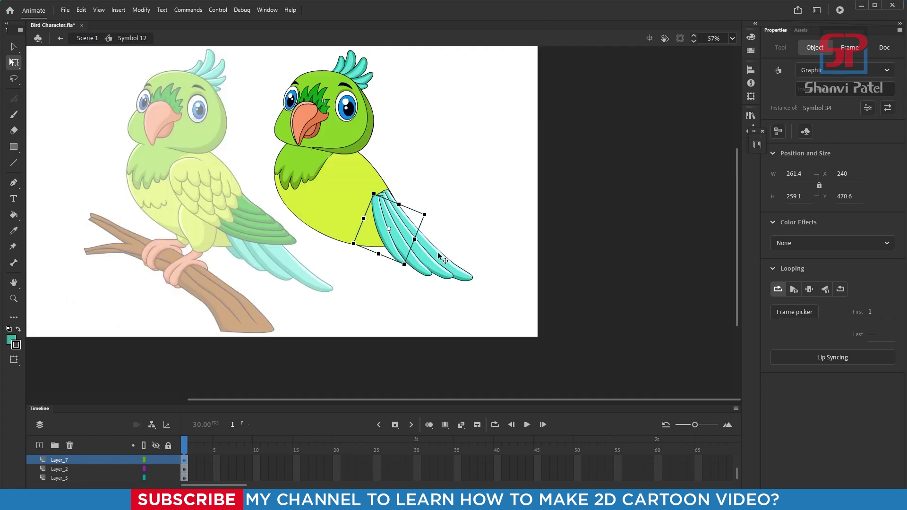
pyautogui.moveTo(134, 134); pyautogui.dragTo(582, 307)
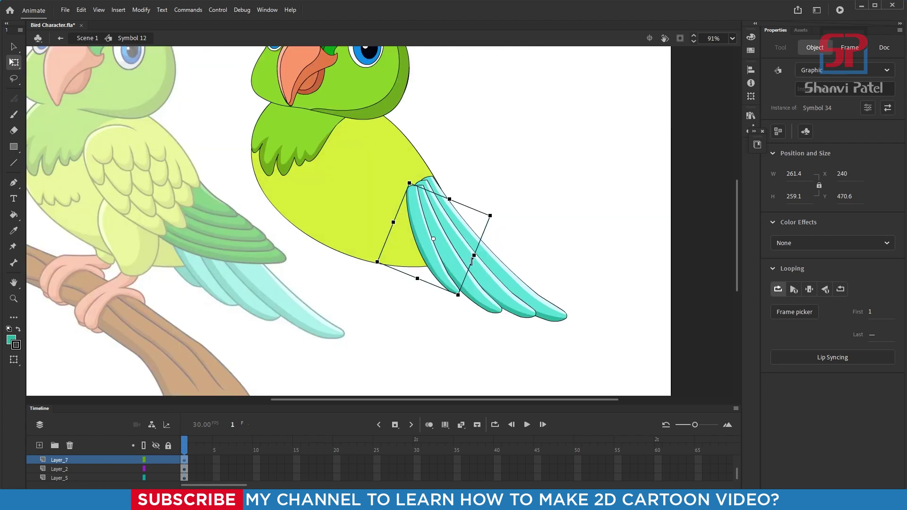
# Step: Rearrange the stacking of the tail feathers so the longest lies in front and each shorter one behind the next
pyautogui.click(520, 289)
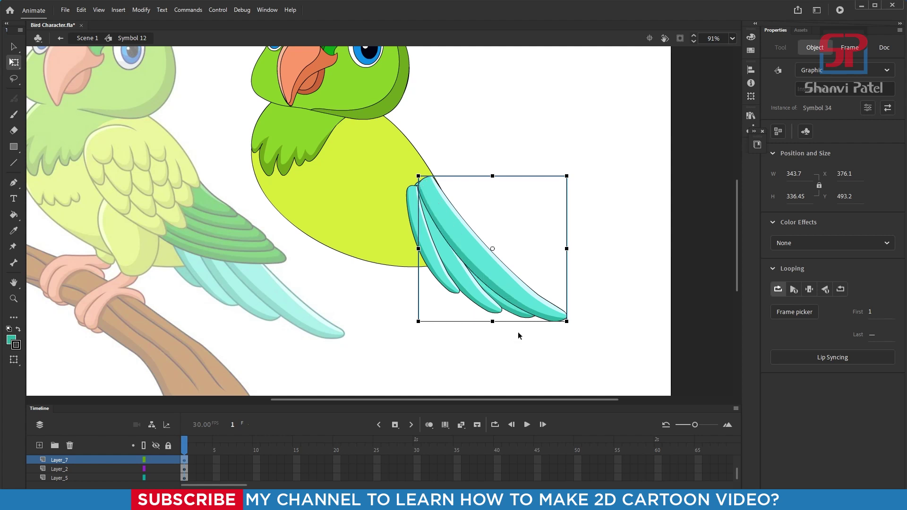
pyautogui.click(518, 332)
pyautogui.click(528, 314)
pyautogui.keyDown('shift'); pyautogui.click(550, 310); pyautogui.keyUp('shift')
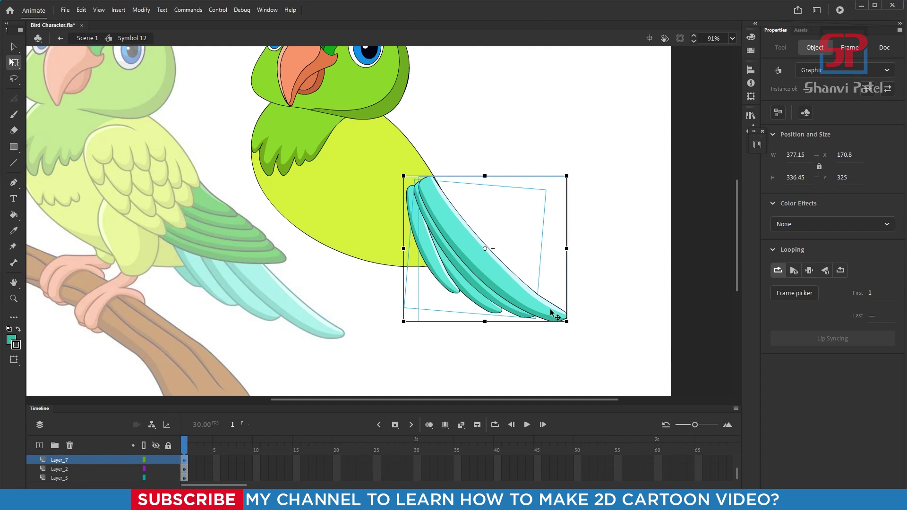
pyautogui.keyDown('shift'); pyautogui.click(492, 310); pyautogui.keyUp('shift')
pyautogui.hotkey('ctrl', 'Up')
pyautogui.click(473, 250)
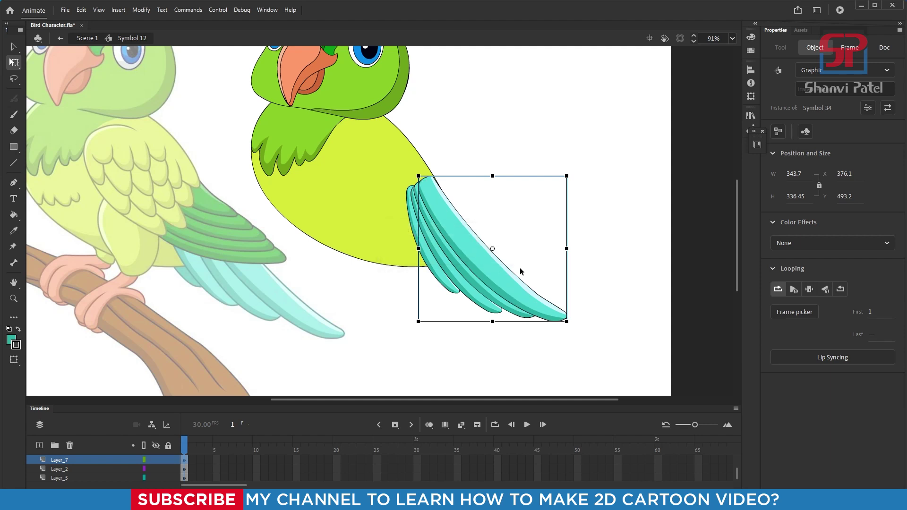
# Step: Adjust the rotation and position of the three shorter tail feathers so their tips fan out below the longest feather
pyautogui.moveTo(302, 142); pyautogui.dragTo(609, 373)
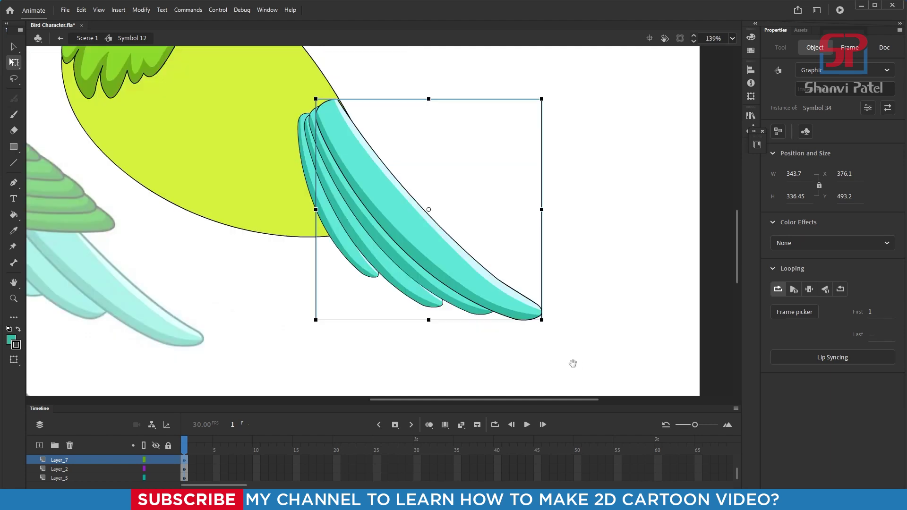
pyautogui.click(616, 293)
pyautogui.click(380, 278)
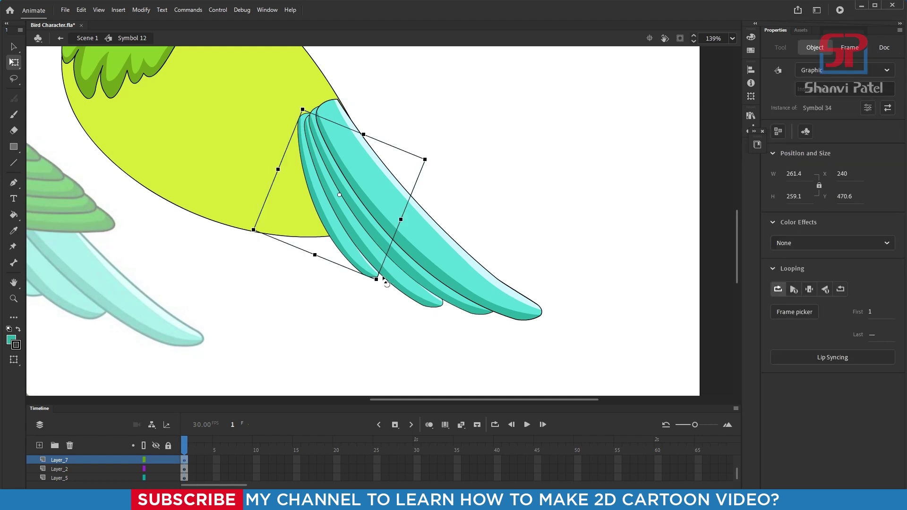
pyautogui.moveTo(377, 282); pyautogui.dragTo(487, 322)
pyautogui.click(579, 291)
pyautogui.click(347, 255)
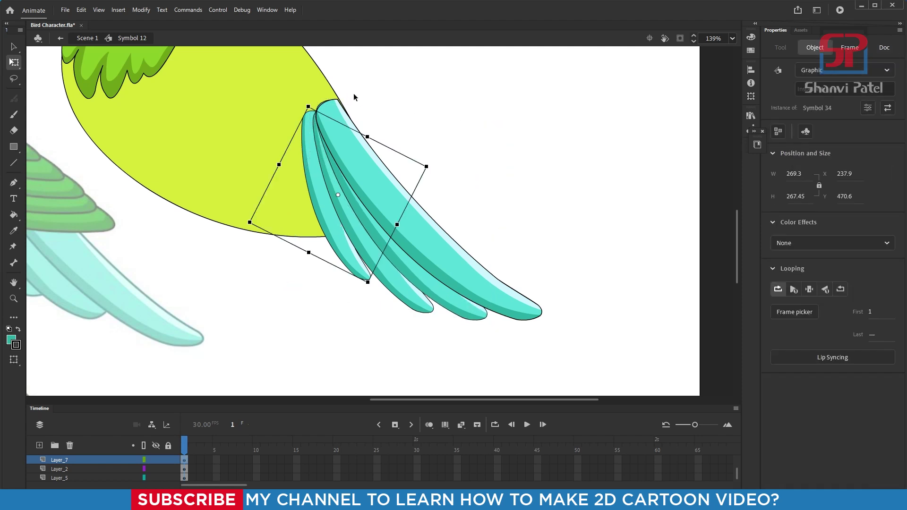
# Step: Undo the latest rotation and position adjustments to the shorter tail feathers
pyautogui.moveTo(429, 171); pyautogui.dragTo(432, 178)
pyautogui.moveTo(332, 200); pyautogui.dragTo(335, 203)
pyautogui.hotkey('ctrl', 'z')
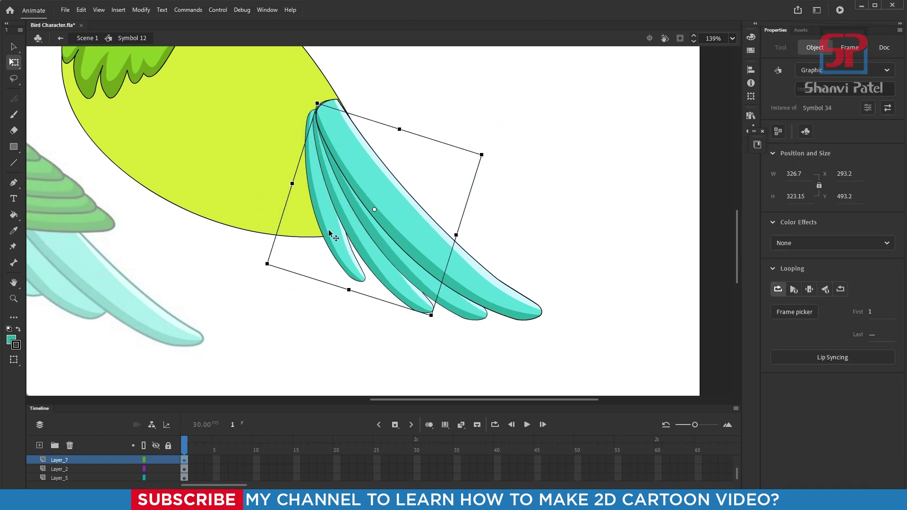
pyautogui.hotkey('ctrl', 'z')
pyautogui.hotkey('ctrl', 'z')
pyautogui.hotkey('ctrl', 'z')
pyautogui.click(574, 244)
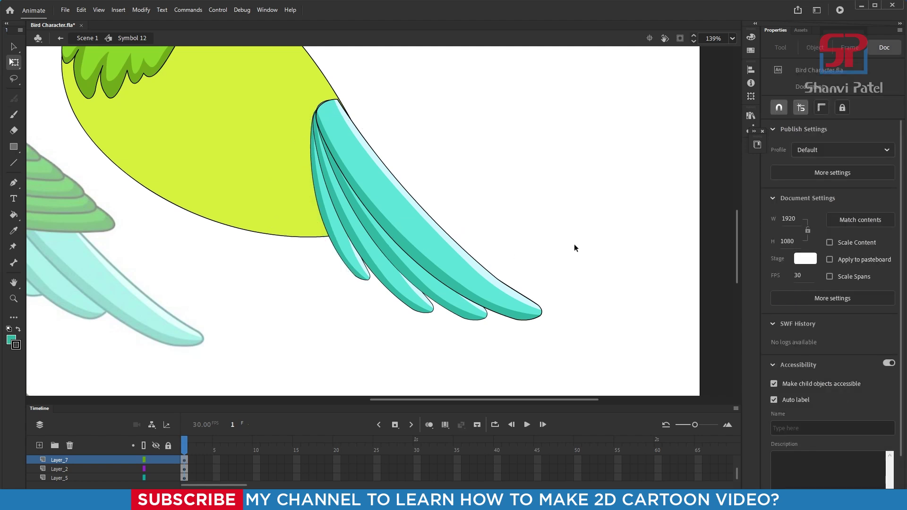
# Step: Add a new layer directly above Layer_7 in the parrot symbol
pyautogui.hotkey('ctrl', '2')
pyautogui.moveTo(256, 111); pyautogui.dragTo(573, 315)
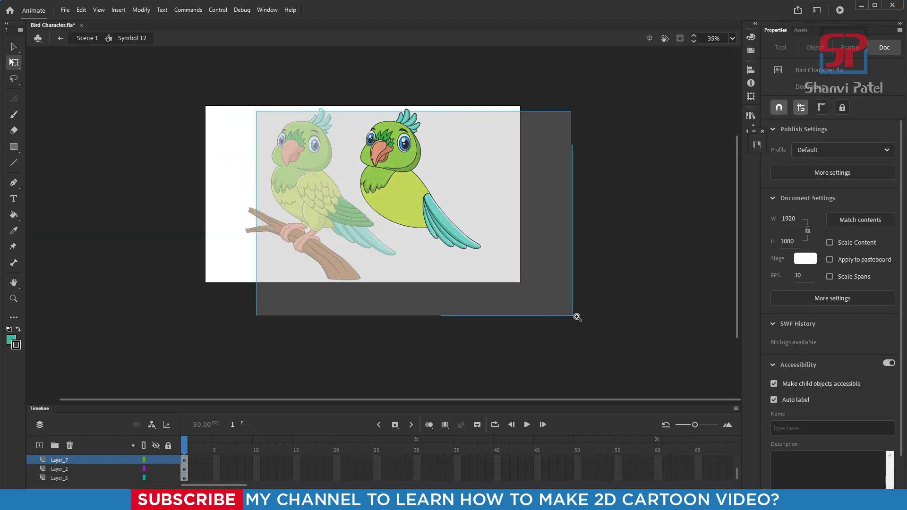
pyautogui.moveTo(153, 97); pyautogui.dragTo(590, 358)
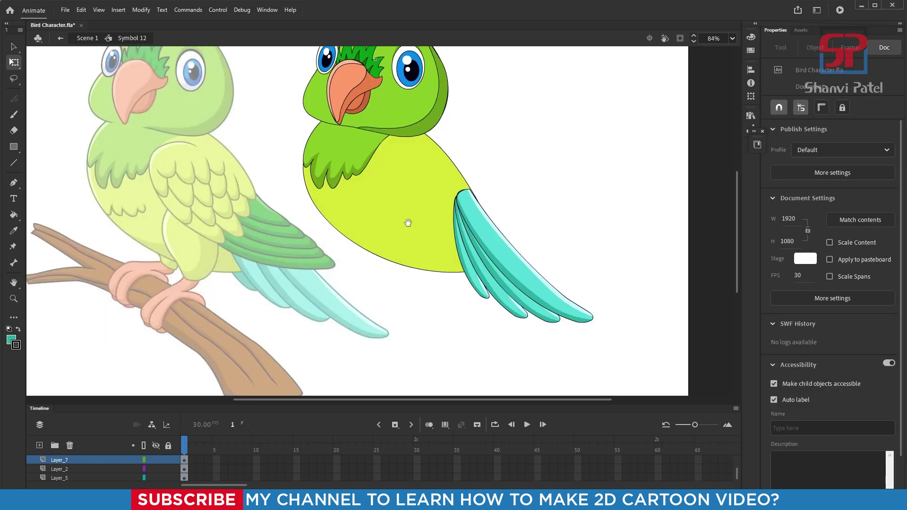
pyautogui.moveTo(408, 222); pyautogui.dragTo(471, 236)
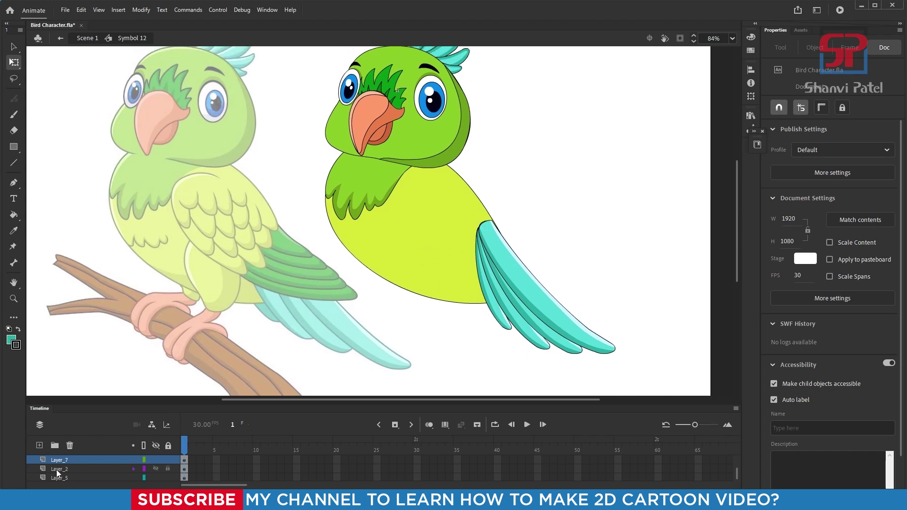
pyautogui.click(40, 448)
pyautogui.moveTo(141, 118); pyautogui.dragTo(555, 353)
pyautogui.moveTo(351, 258); pyautogui.dragTo(383, 280)
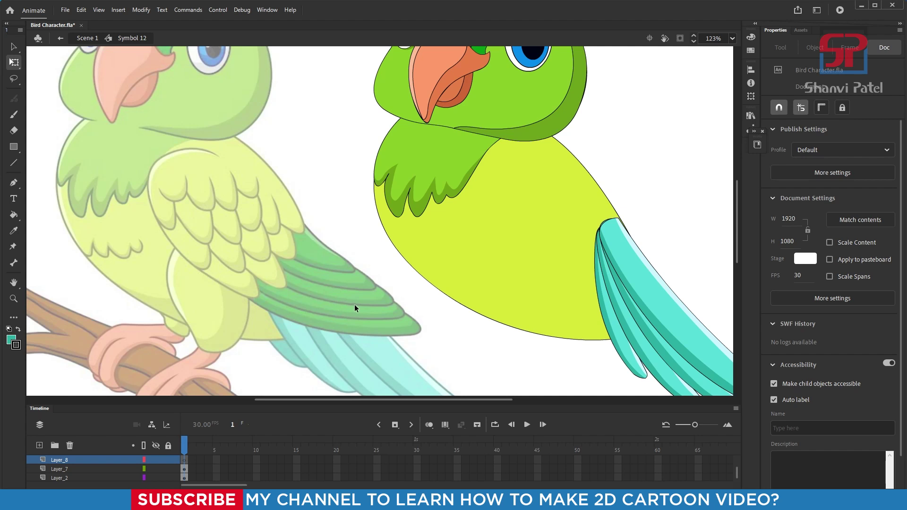
# Step: Trace the reference bird's whole wing as one closed curved outline with the Pen tool, about 466 by 322
pyautogui.press('p')
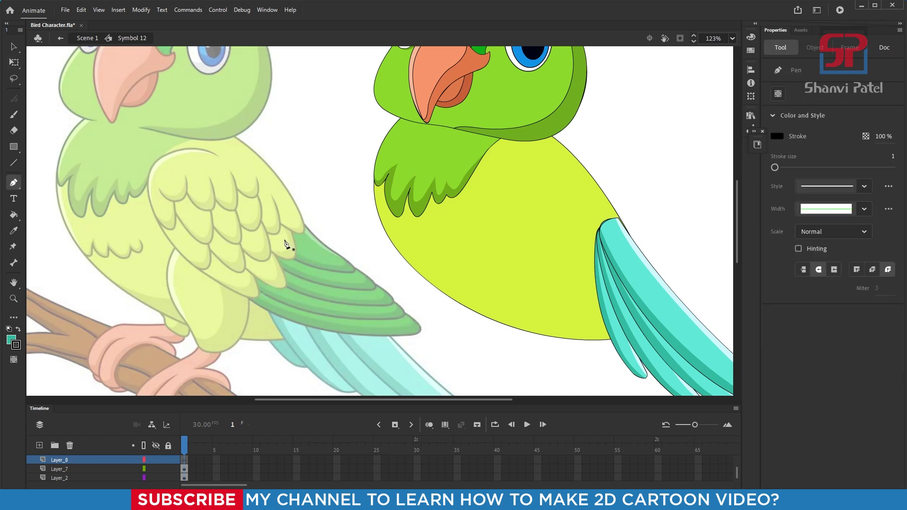
pyautogui.click(223, 157)
pyautogui.moveTo(153, 164); pyautogui.dragTo(125, 199)
pyautogui.moveTo(175, 246); pyautogui.dragTo(213, 290)
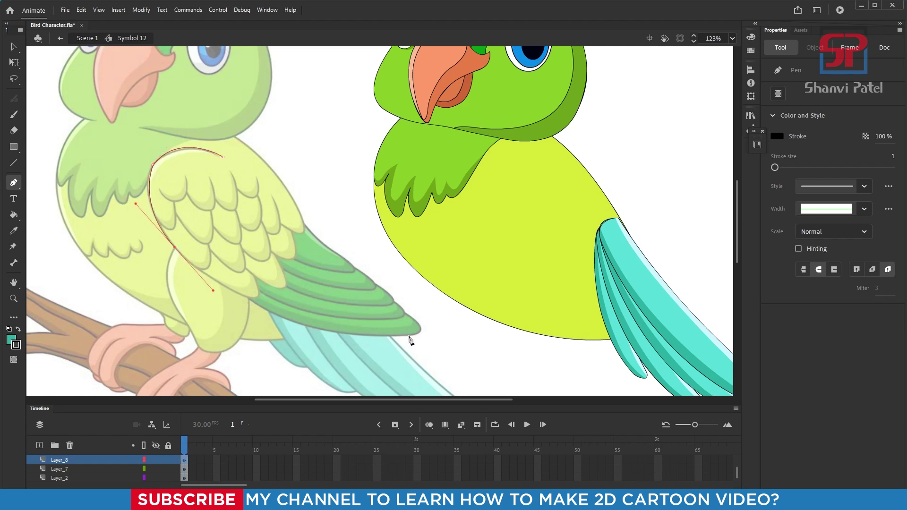
pyautogui.moveTo(408, 335); pyautogui.dragTo(531, 331)
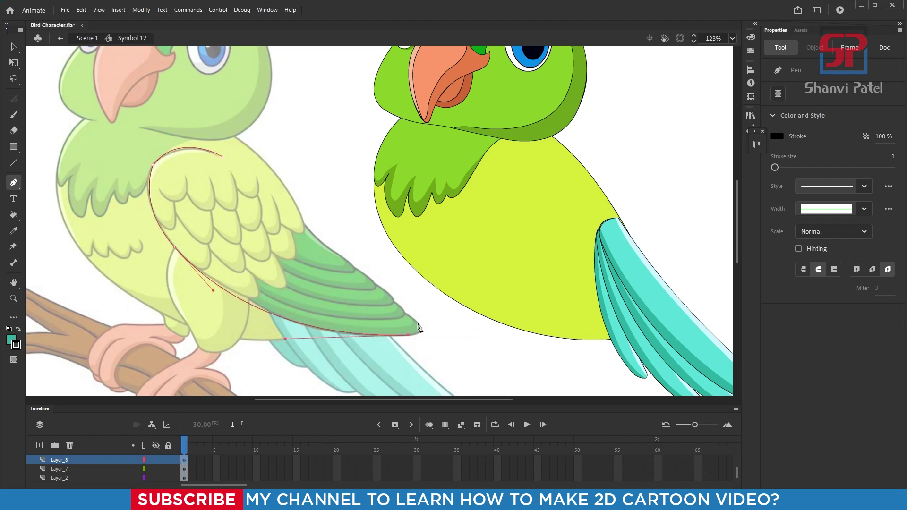
pyautogui.moveTo(412, 318); pyautogui.dragTo(394, 304)
pyautogui.click(290, 216)
pyautogui.moveTo(223, 158); pyautogui.dragTo(190, 138)
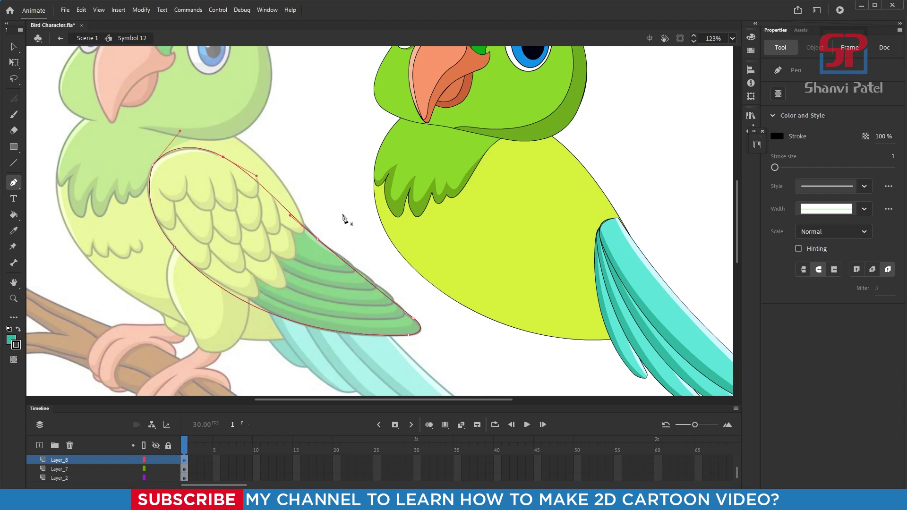
# Step: Move the wing outline from the reference bird onto the new parrot's body, overlapping the root of the tail feathers
pyautogui.click(14, 61)
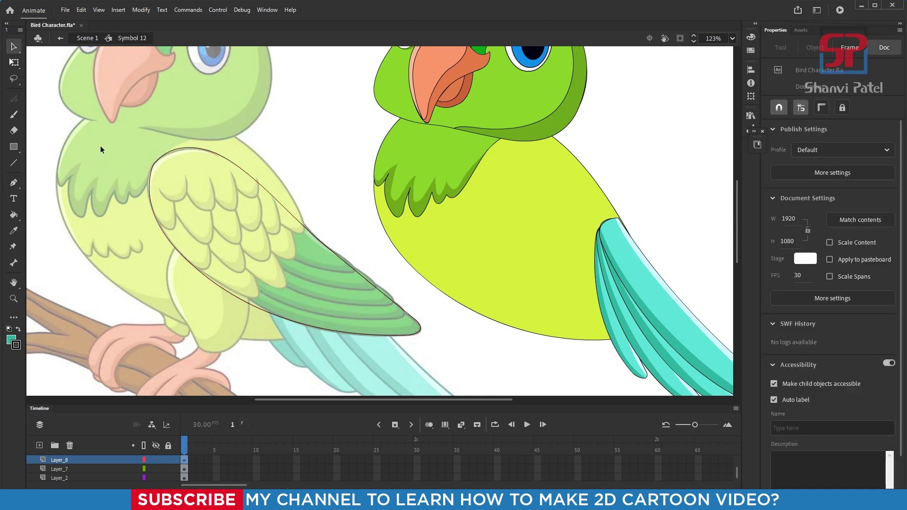
pyautogui.click(288, 215)
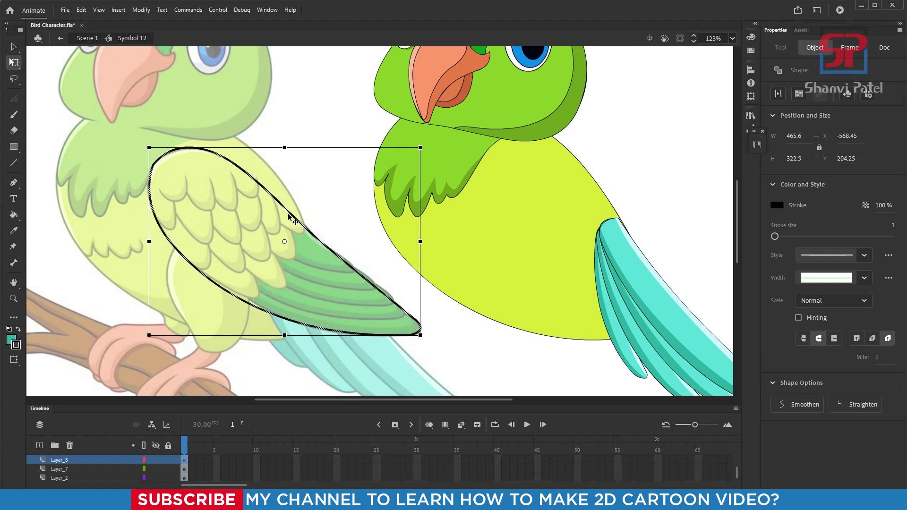
pyautogui.moveTo(289, 216); pyautogui.dragTo(635, 237)
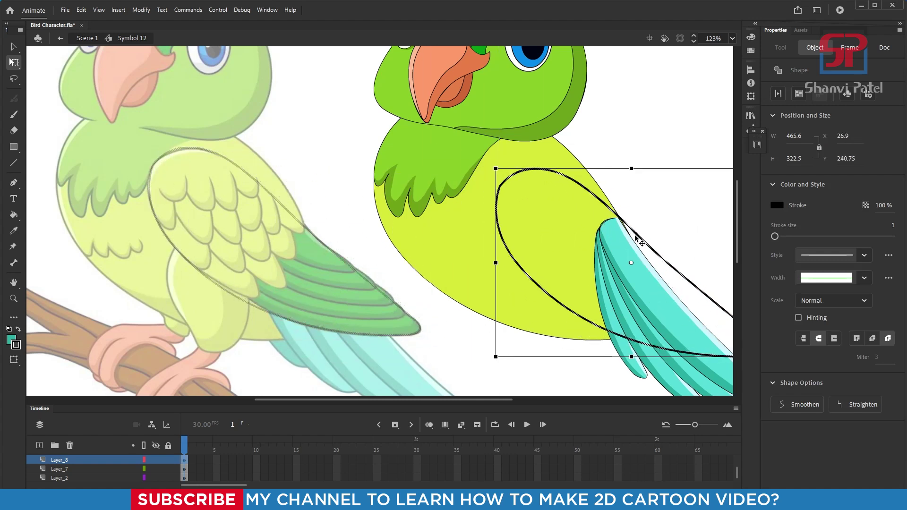
pyautogui.hotkey('ctrl', '-')
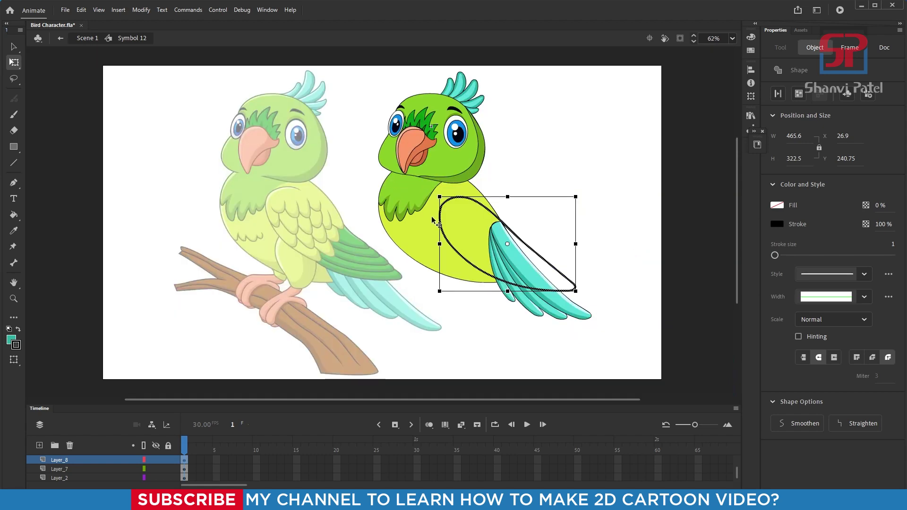
pyautogui.moveTo(196, 144); pyautogui.dragTo(662, 357)
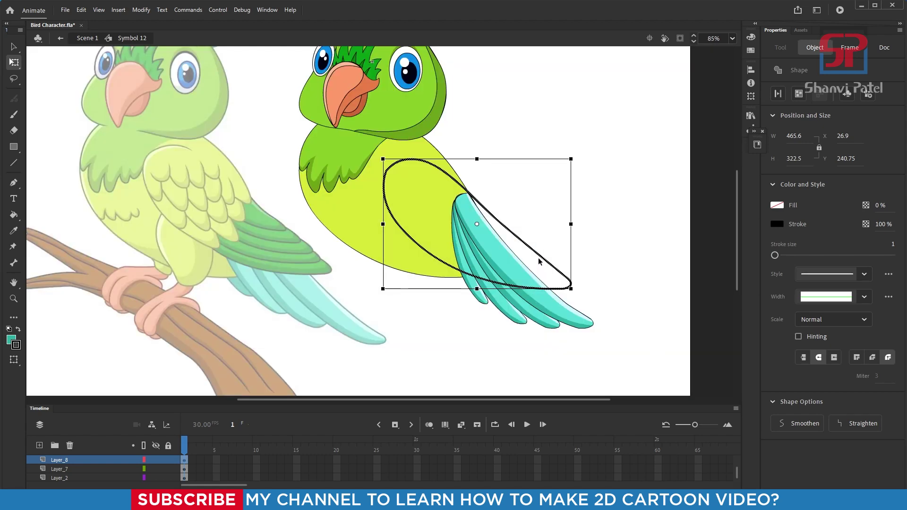
# Step: Shift the wing outline up and toward the chest, to X -5.75 and Y 207.85
pyautogui.moveTo(539, 259); pyautogui.dragTo(529, 246)
pyautogui.press('Left')
pyautogui.press('Left')
pyautogui.press('Left')
pyautogui.press('Left')
pyautogui.press('Left')
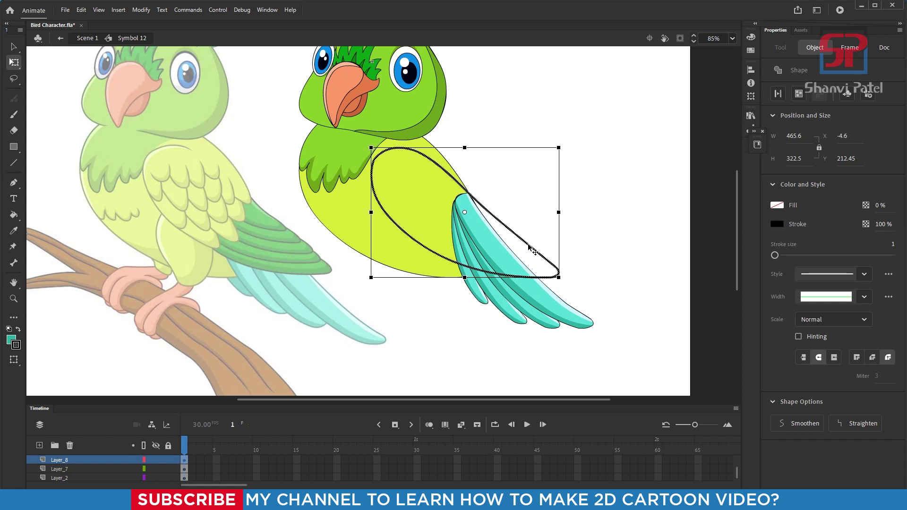
pyautogui.press('Up')
pyautogui.press('Up')
pyautogui.press('Up')
pyautogui.press('Up')
pyautogui.press('Up')
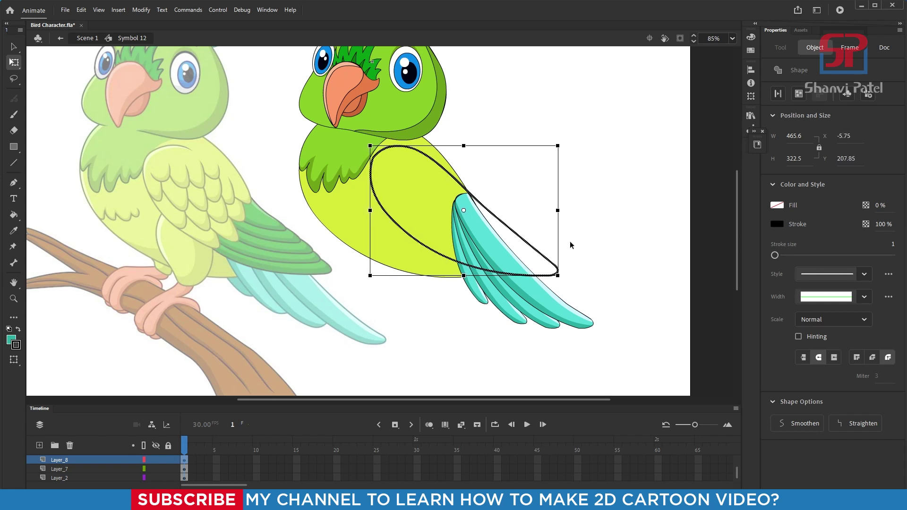
# Step: Fill the wing outline with the yellow-green sampled from the reference bird
pyautogui.doubleClick(608, 228)
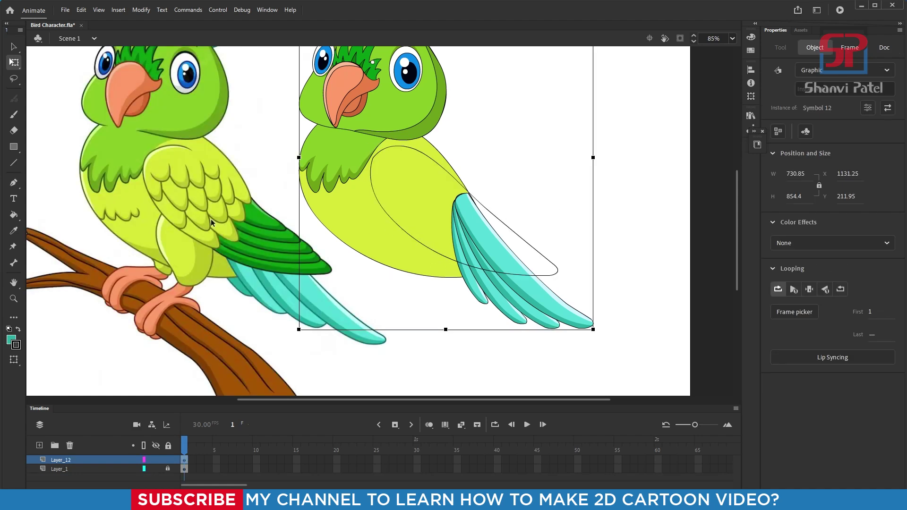
pyautogui.press('i')
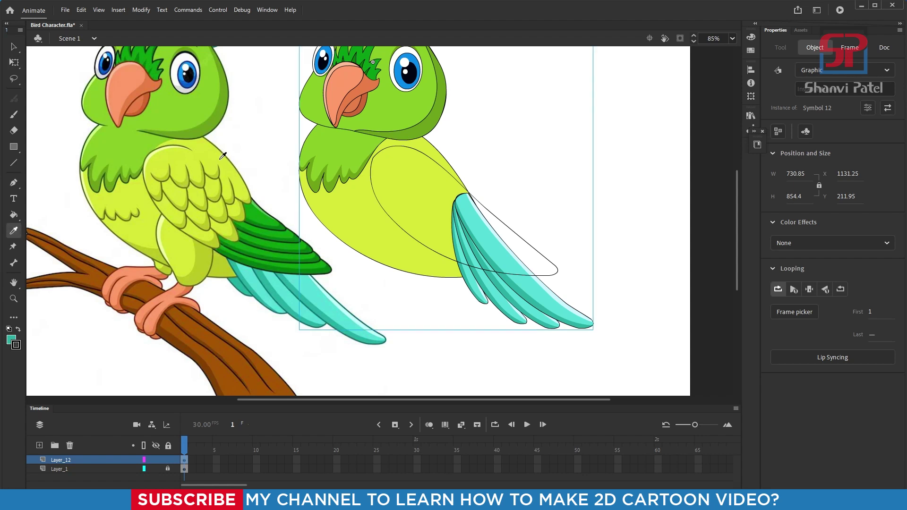
pyautogui.click(216, 160)
pyautogui.doubleClick(451, 173)
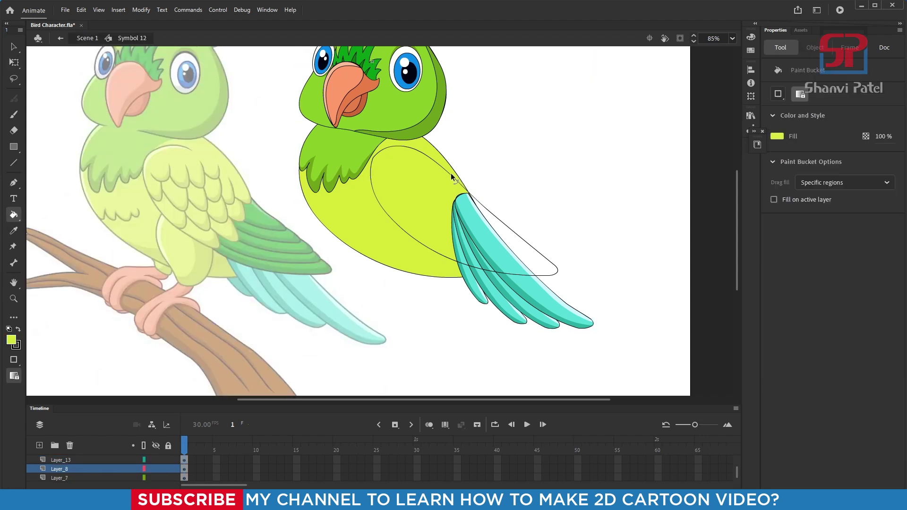
pyautogui.click(415, 186)
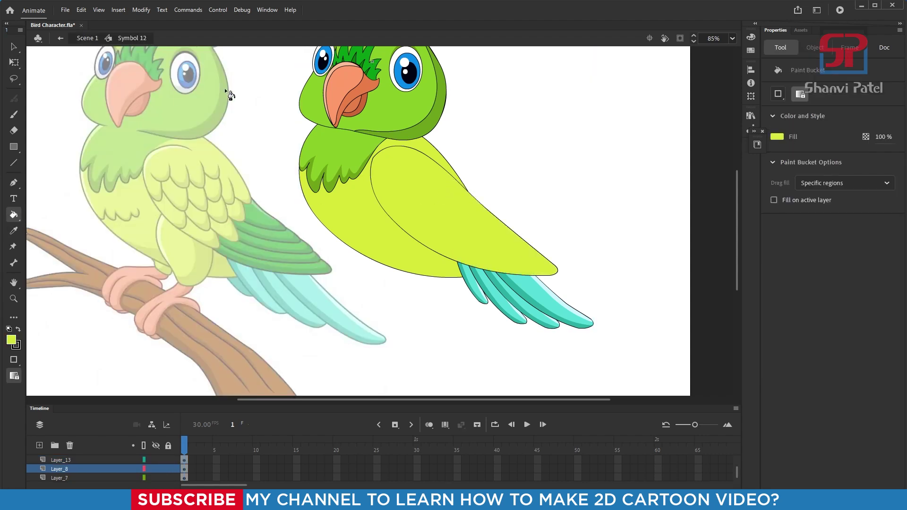
# Step: Inspect the wing outline's anchor points around its rounded upper front corner
pyautogui.press('q')
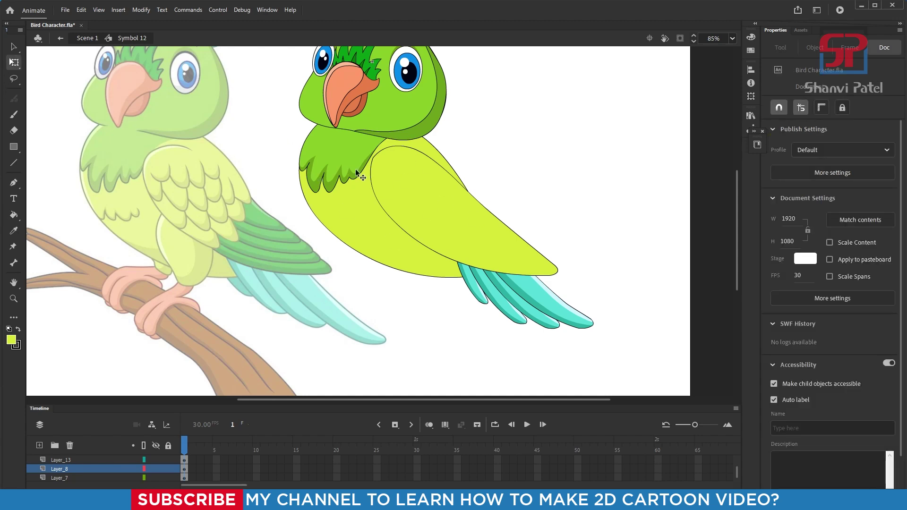
pyautogui.moveTo(320, 119); pyautogui.dragTo(564, 320)
pyautogui.click(312, 186)
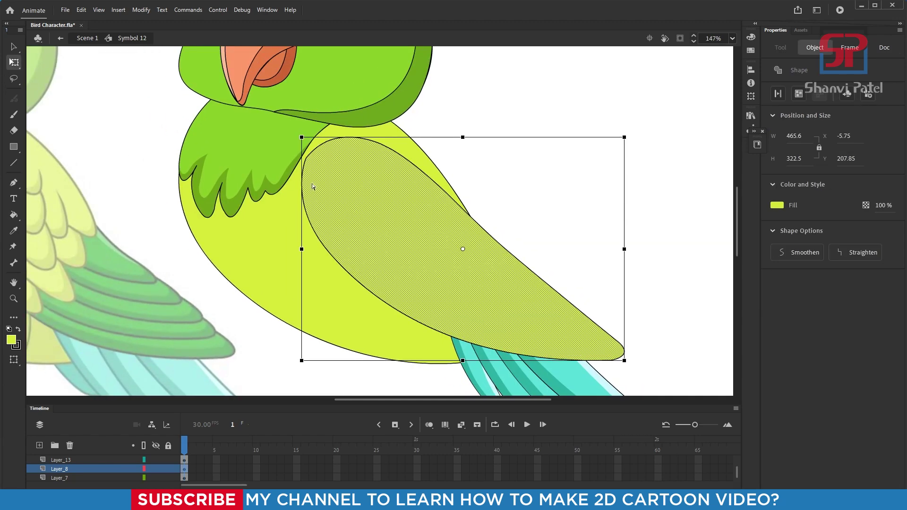
pyautogui.press('v')
pyautogui.moveTo(278, 139); pyautogui.dragTo(417, 220)
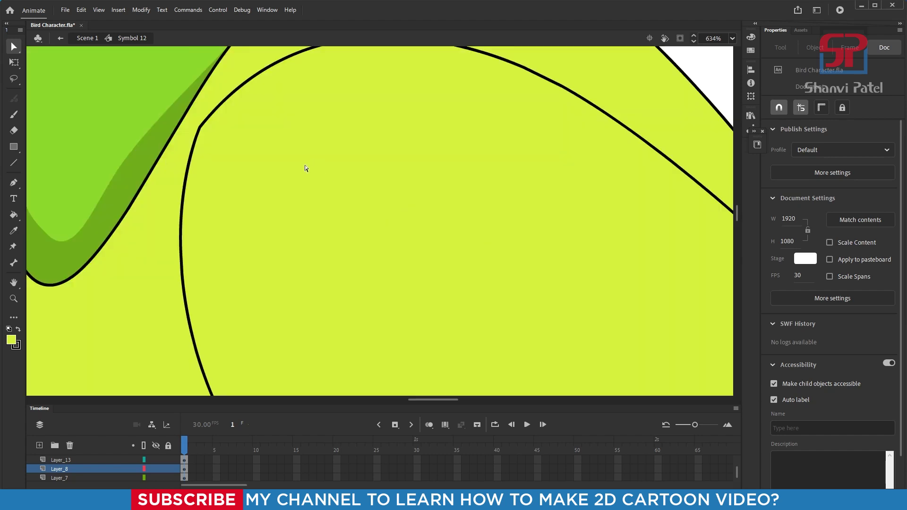
pyautogui.click(198, 136)
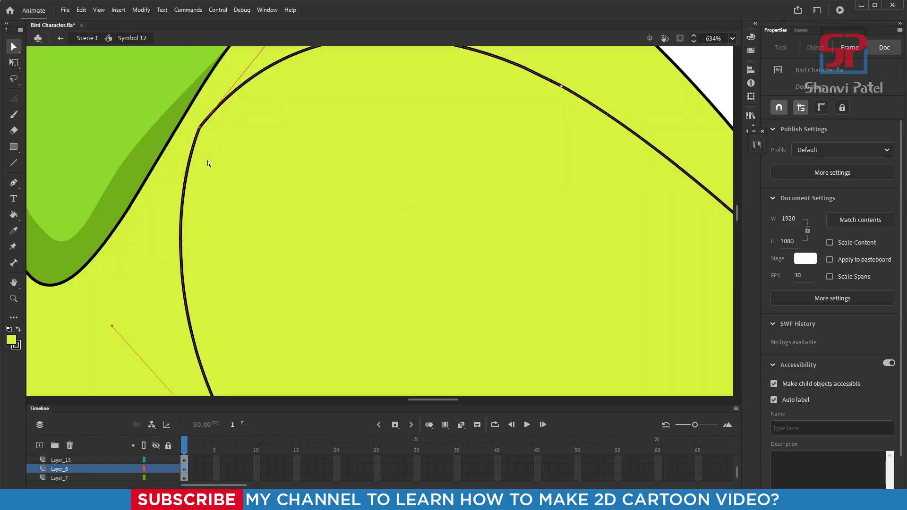
pyautogui.scroll(-5, 208, 163)
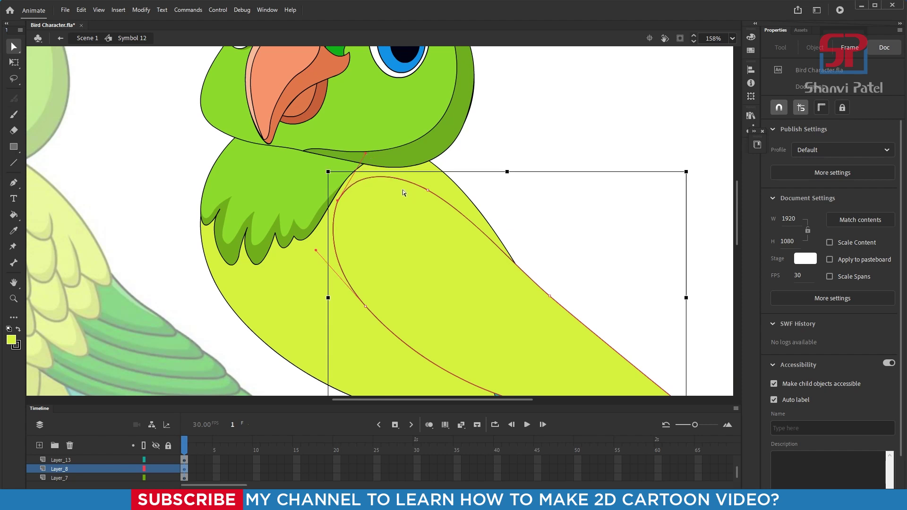
pyautogui.hotkey('ctrl', '-')
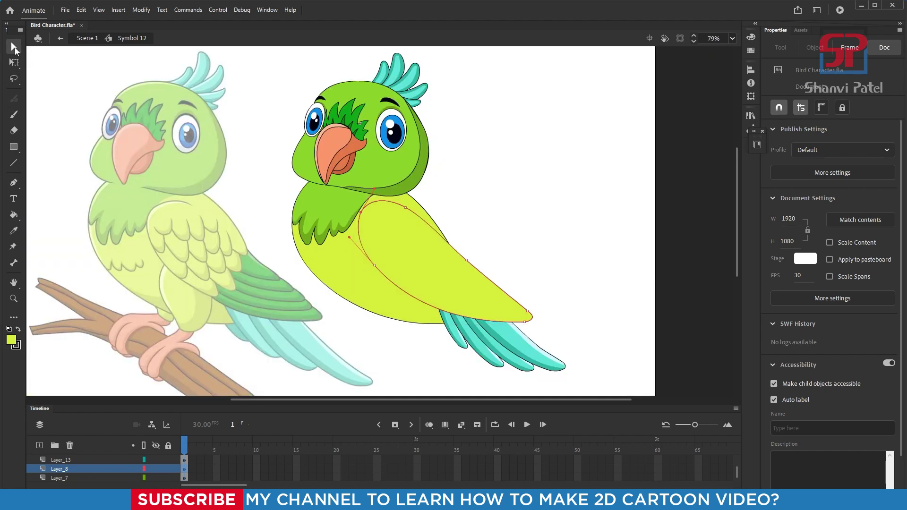
pyautogui.click(505, 224)
pyautogui.moveTo(381, 250); pyautogui.dragTo(442, 239)
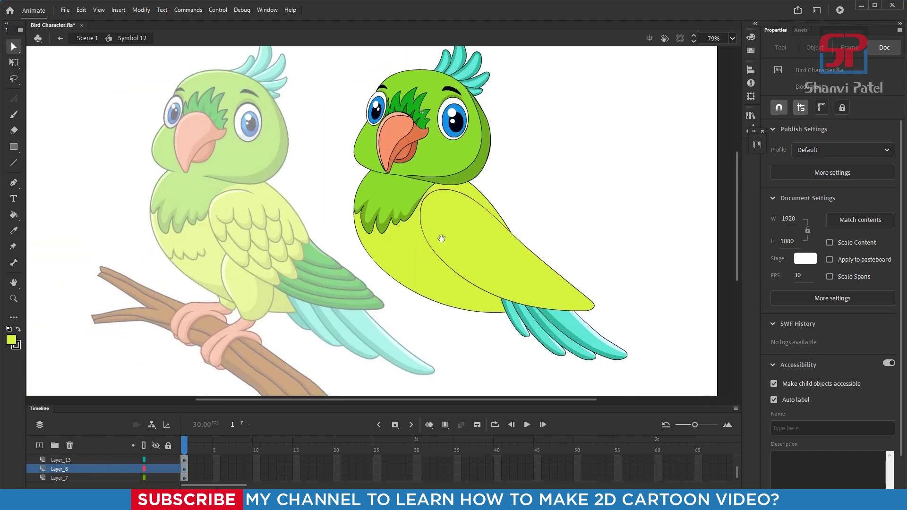
# Step: Fill the wing shape with the dark green sampled from the reference bird's long wing feathers
pyautogui.moveTo(93, 115); pyautogui.dragTo(619, 377)
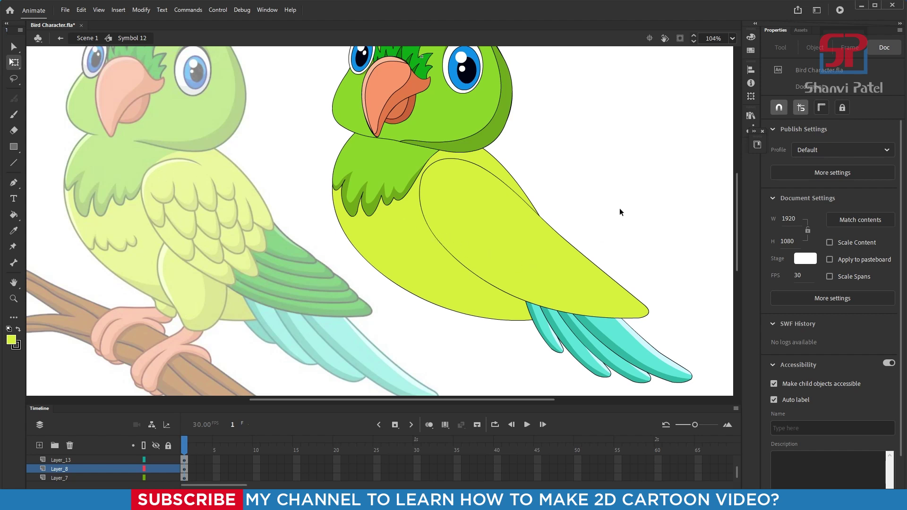
pyautogui.doubleClick(602, 204)
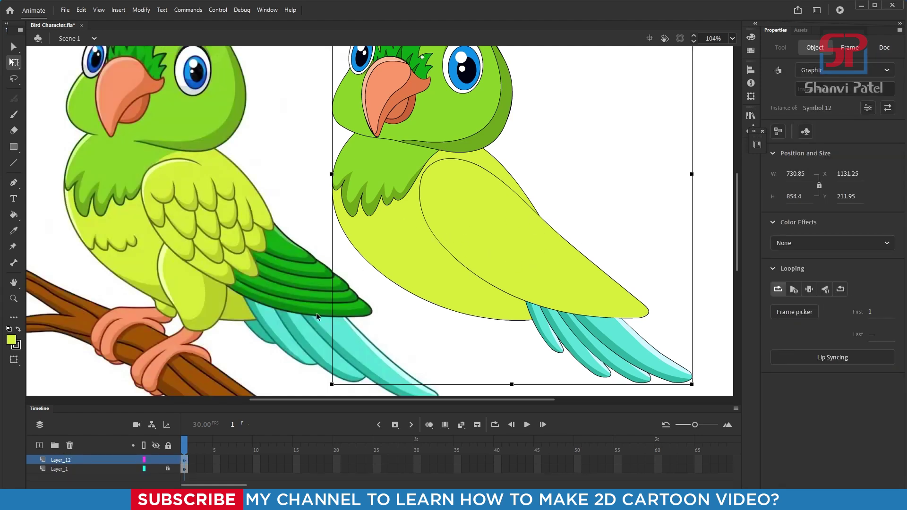
pyautogui.press('i')
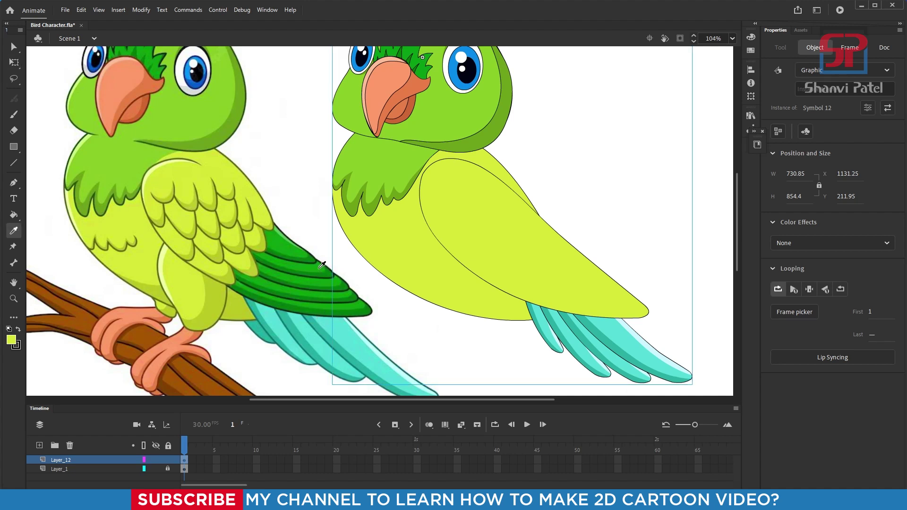
pyautogui.click(322, 265)
pyautogui.doubleClick(491, 246)
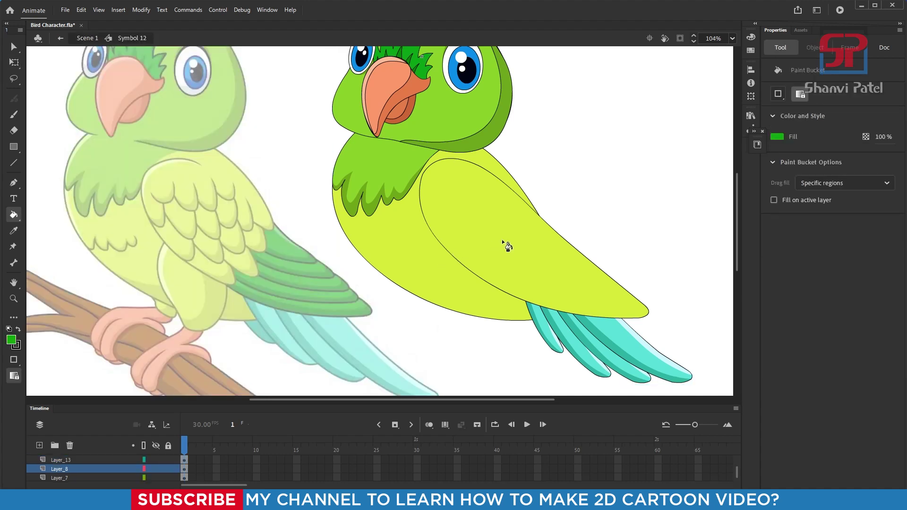
pyautogui.click(505, 244)
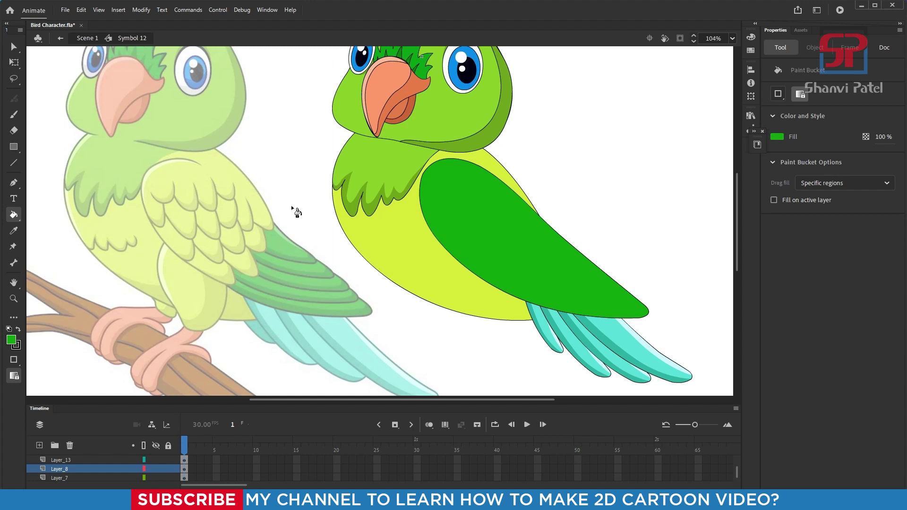
# Step: Draw a curved shading line just inside the wing's lower edge with the Pen tool, from the front edge to the wing tip
pyautogui.press('p')
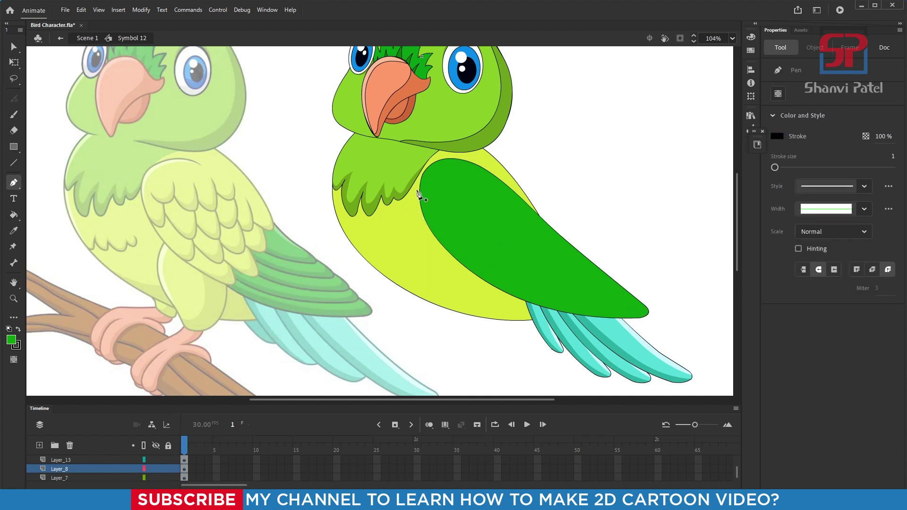
pyautogui.click(417, 191)
pyautogui.moveTo(629, 312); pyautogui.dragTo(797, 320)
pyautogui.press('a')
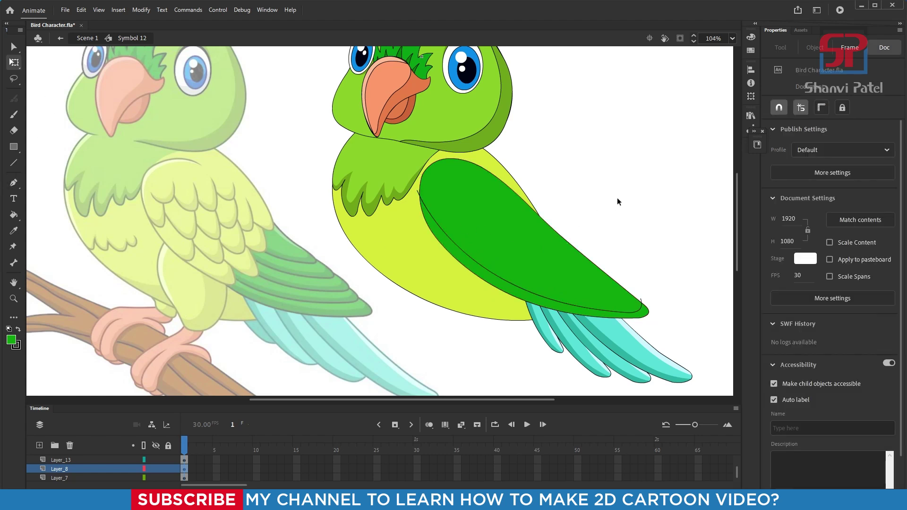
# Step: Fill the strip below the wing's shading line with the darker green sampled from the reference bird's wing feathers
pyautogui.doubleClick(470, 293)
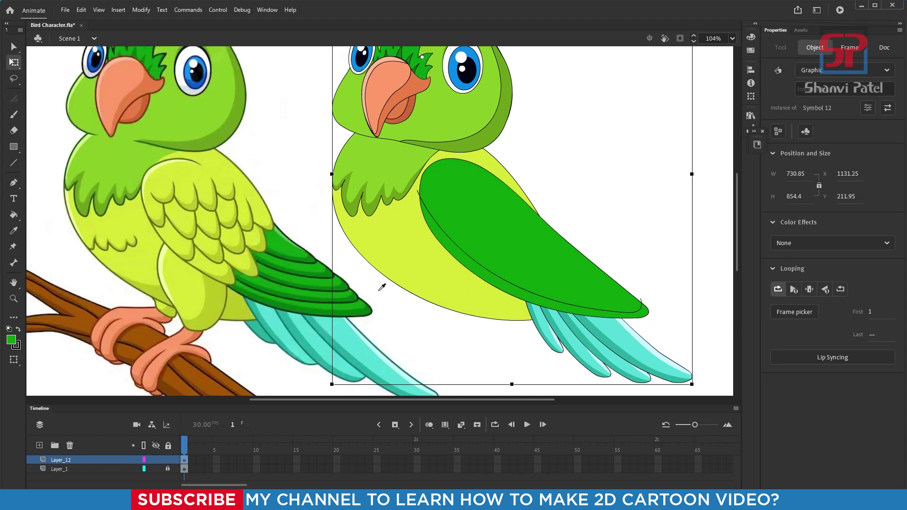
pyautogui.press('i')
pyautogui.doubleClick(486, 281)
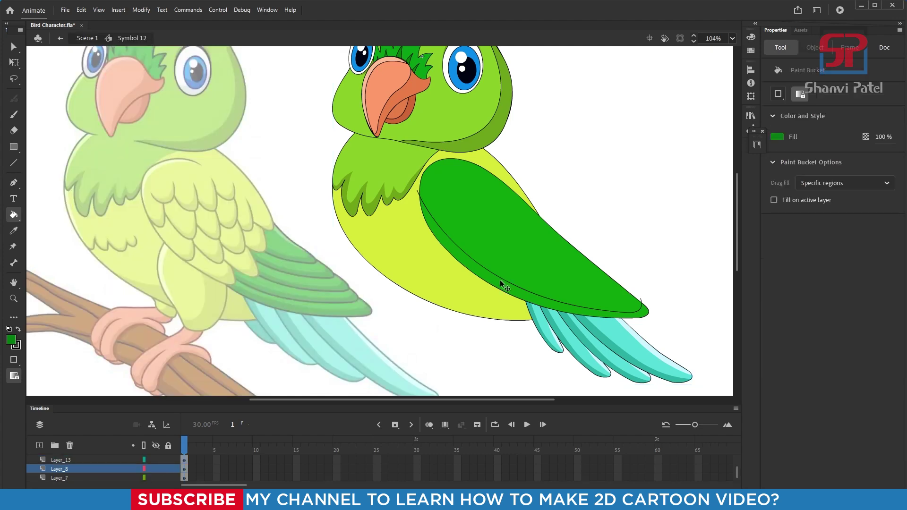
pyautogui.click(503, 290)
# Step: Delete the stray ends of the shading line at the wing's front edge and at its tip
pyautogui.press('v')
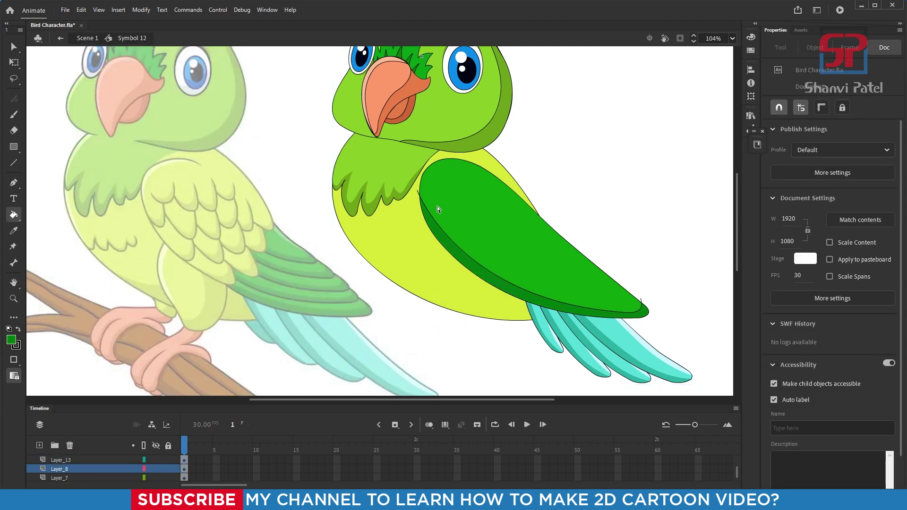
pyautogui.click(496, 243)
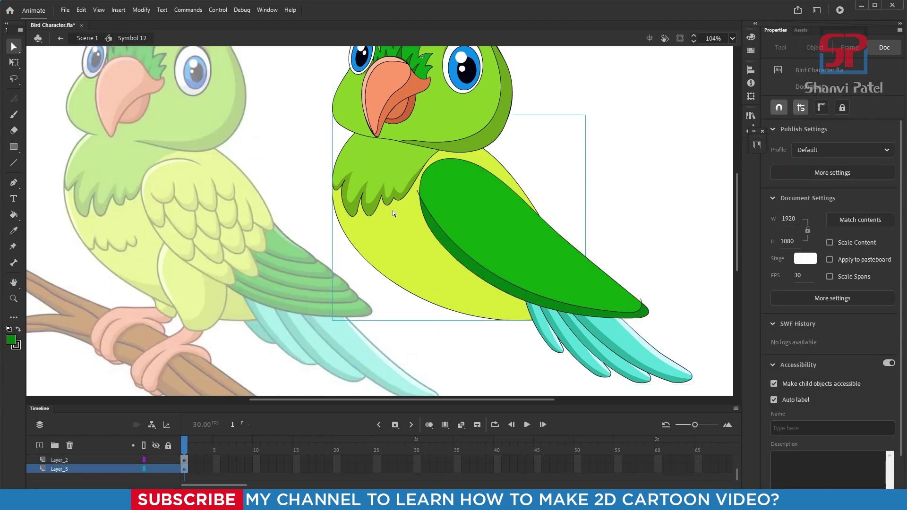
pyautogui.click(574, 198)
pyautogui.press('a')
pyautogui.click(418, 191)
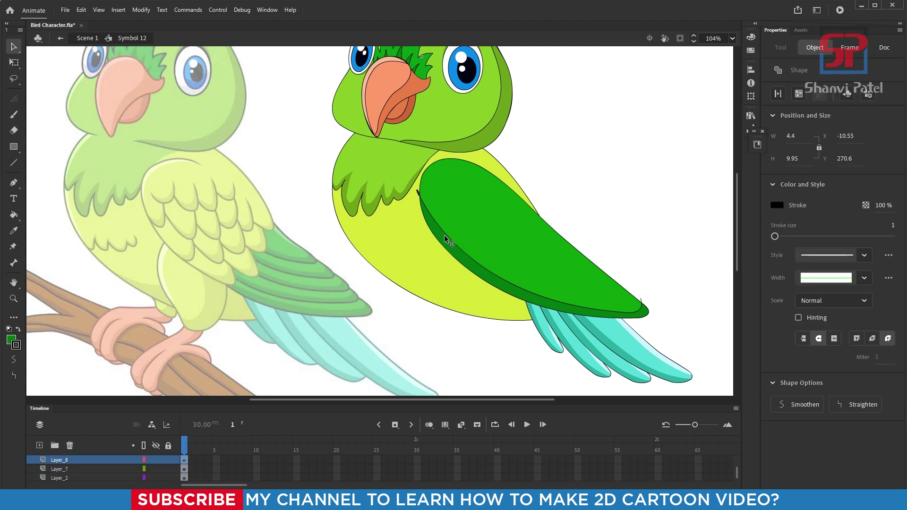
pyautogui.press('Delete')
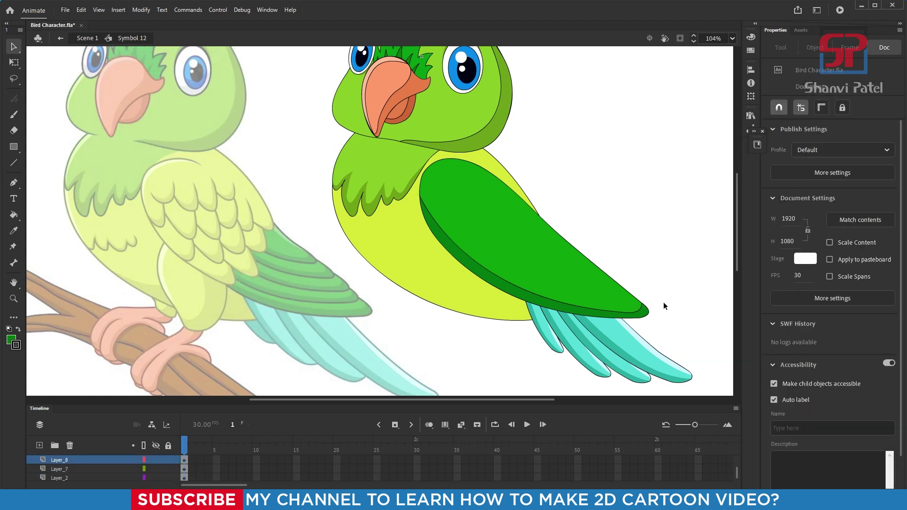
pyautogui.hotkey('ctrl', '-')
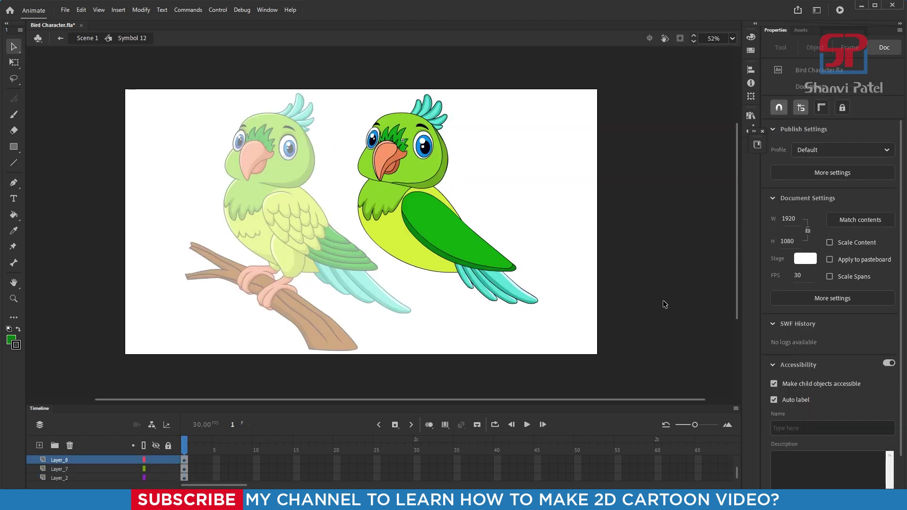
# Step: Delete the black shading line between the wing's light and dark green fills
pyautogui.moveTo(340, 164); pyautogui.dragTo(558, 305)
pyautogui.click(463, 299)
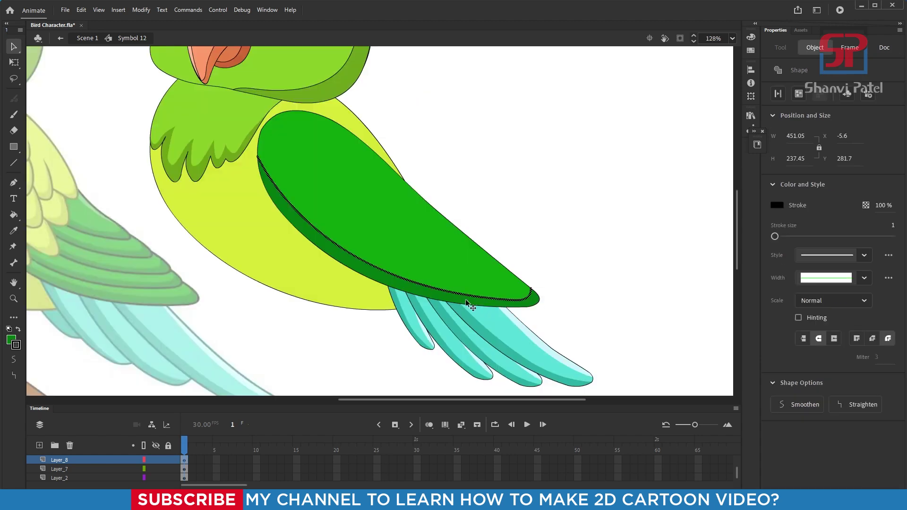
pyautogui.click(554, 310)
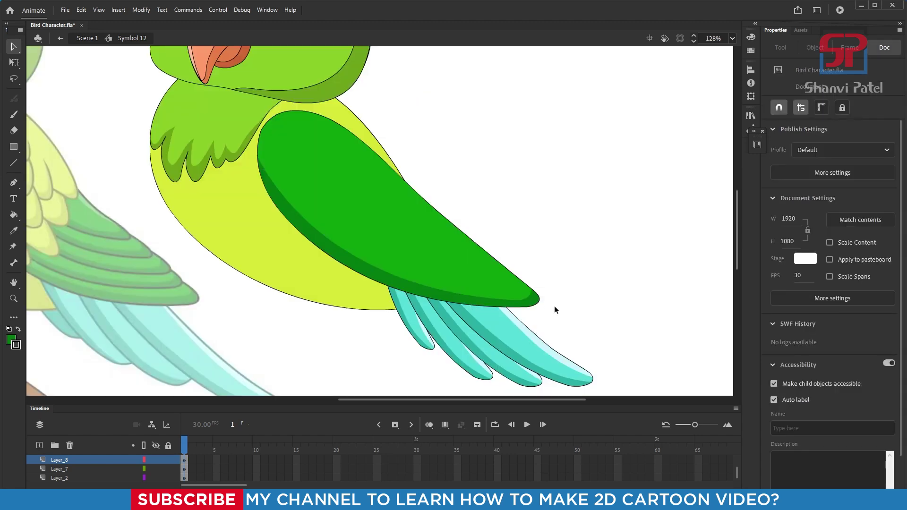
# Step: Leave the parrot symbol for Scene 1 and deselect everything to compare the drawing with the reference bird
pyautogui.hotkey('ctrl', '2')
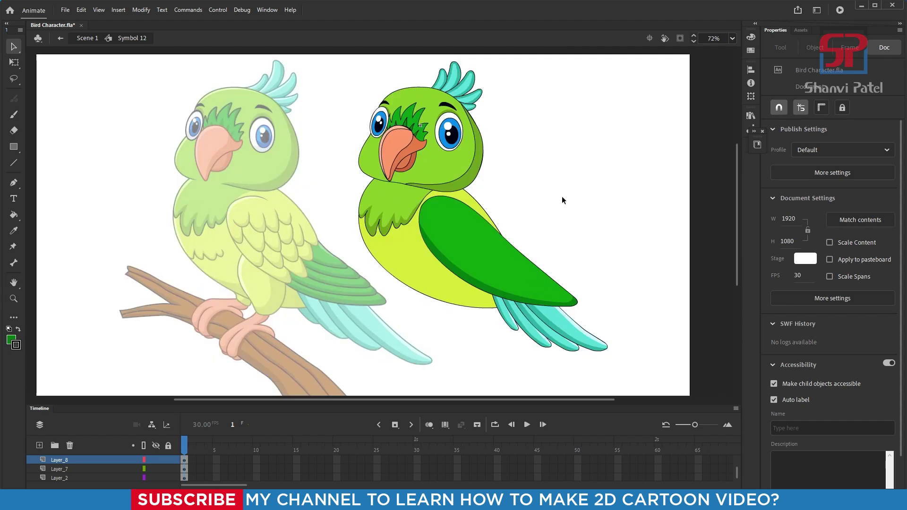
pyautogui.doubleClick(579, 179)
pyautogui.click(656, 225)
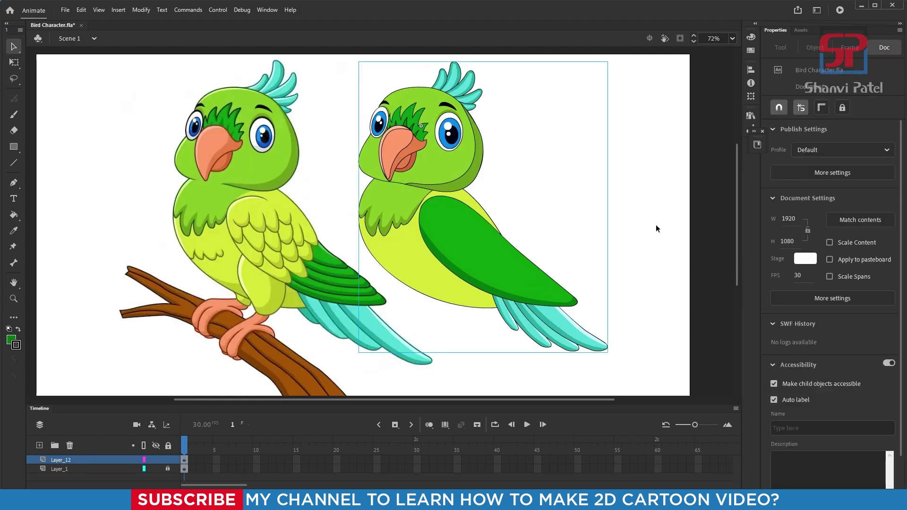